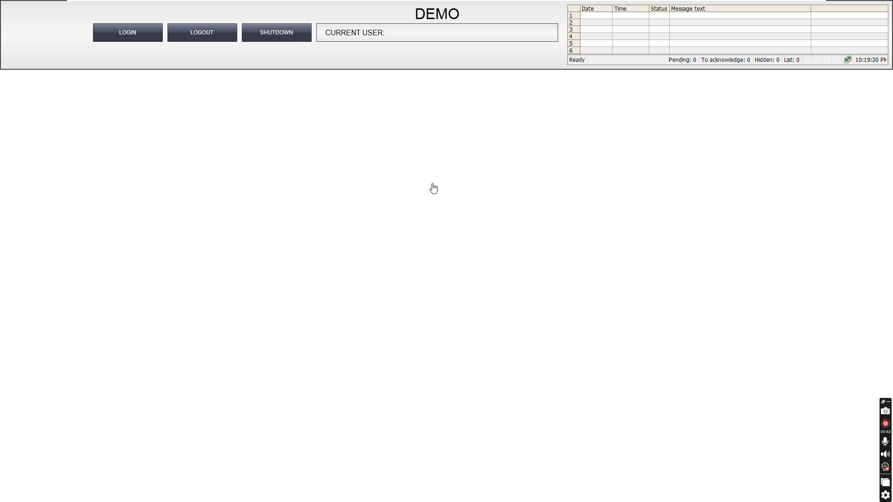
Step: Open the Windows Start menu over the DEMO runtime screen, with no user logged in
{"action": "key", "text": "super"}
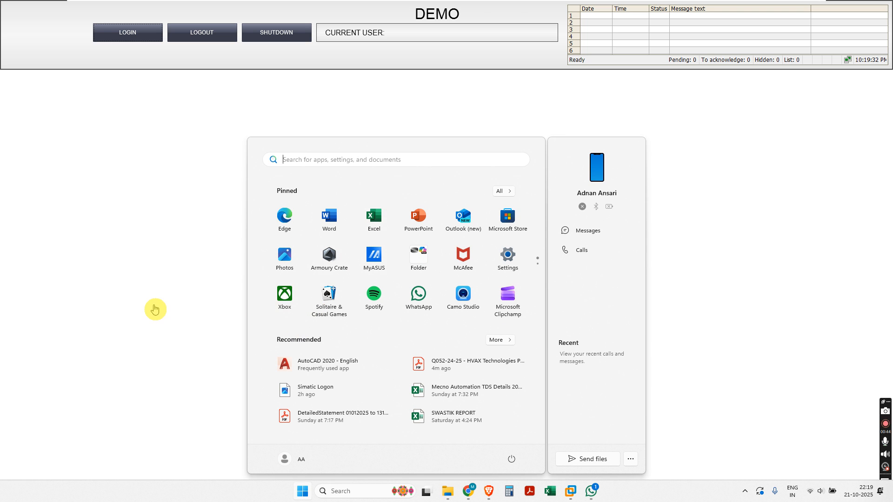
Step: Show the User Administrator root node's group list and SIMATIC Logon properties, then view the reference screenshot
{"action": "left_click", "coordinate": [155, 308]}
{"action": "key", "text": "super"}
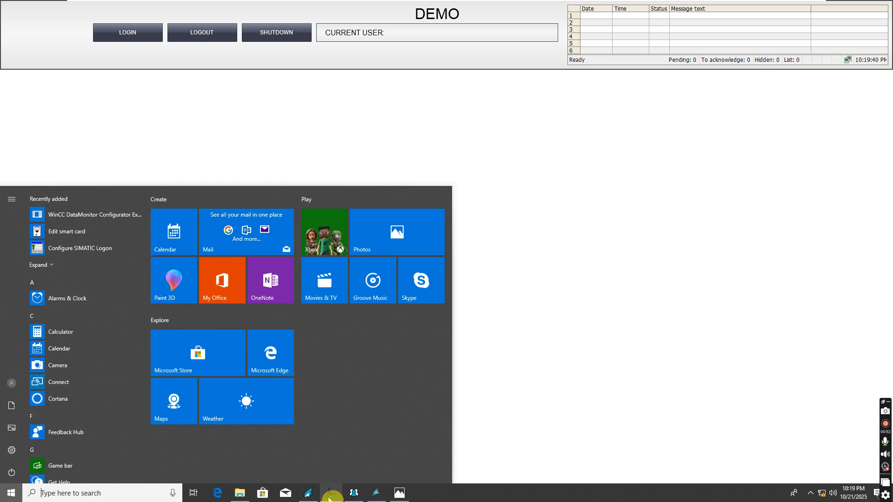
{"action": "left_click", "coordinate": [354, 495]}
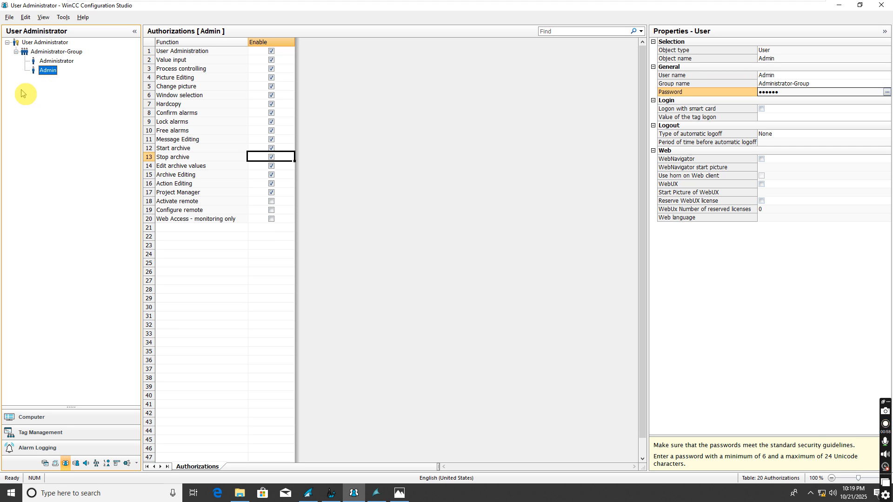
{"action": "left_click", "coordinate": [42, 44]}
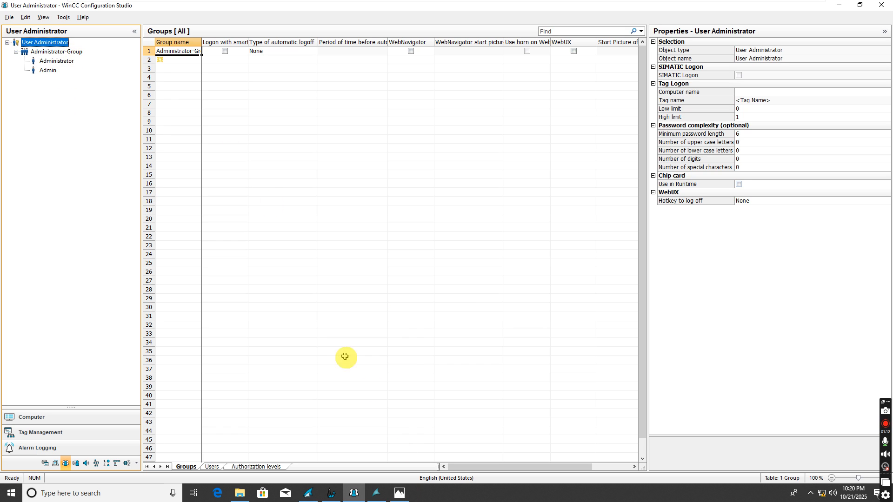
{"action": "mouse_move", "coordinate": [397, 497]}
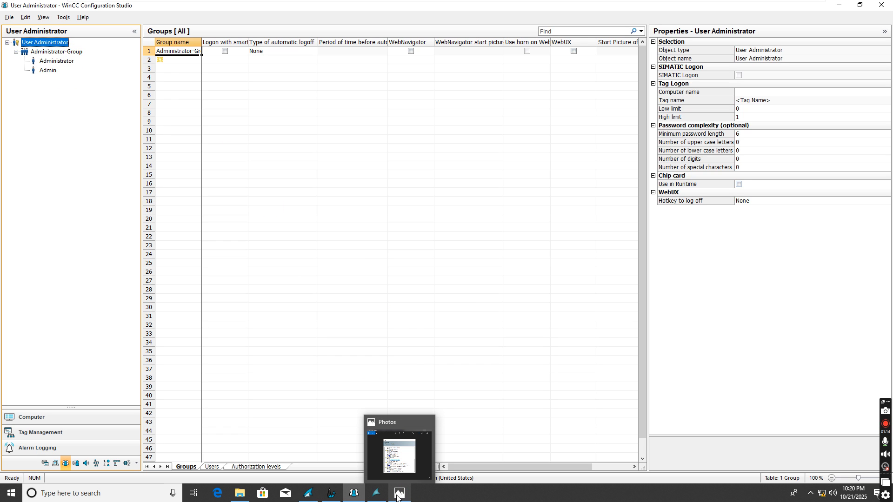
{"action": "left_click", "coordinate": [398, 497]}
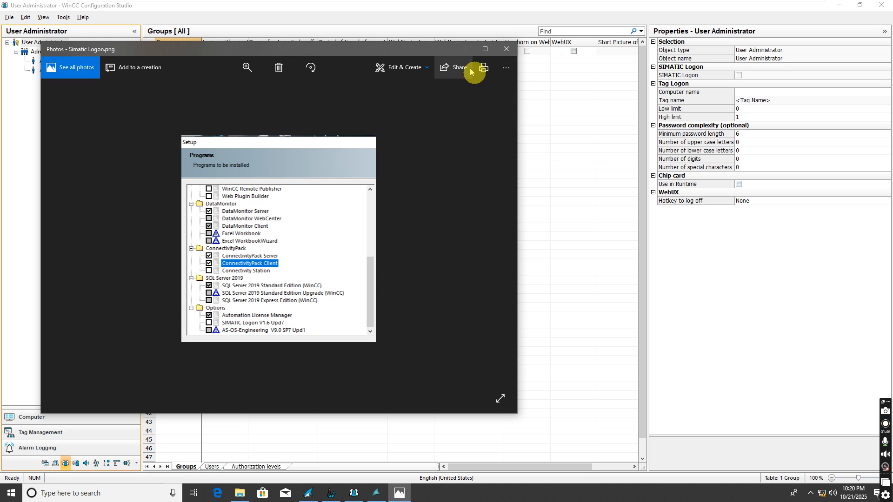
{"action": "left_click", "coordinate": [464, 49]}
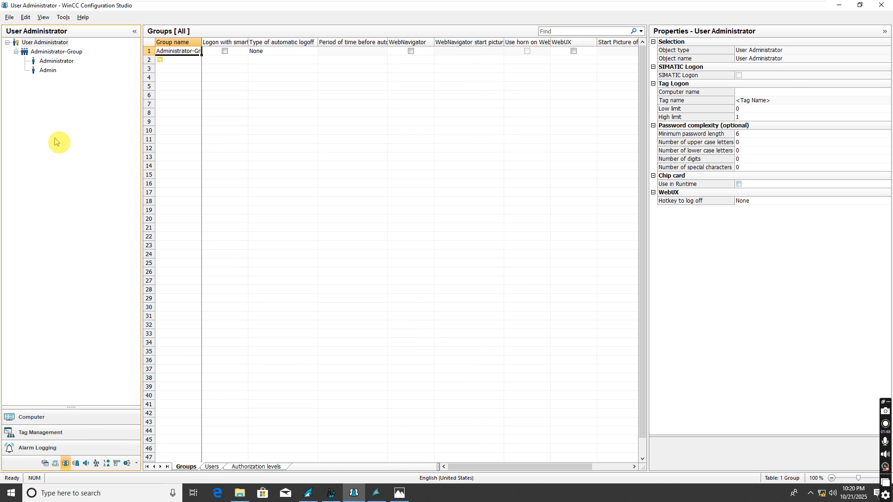
Step: Log in to the DEMO runtime as Admin with the Admin password
{"action": "left_click", "coordinate": [48, 70]}
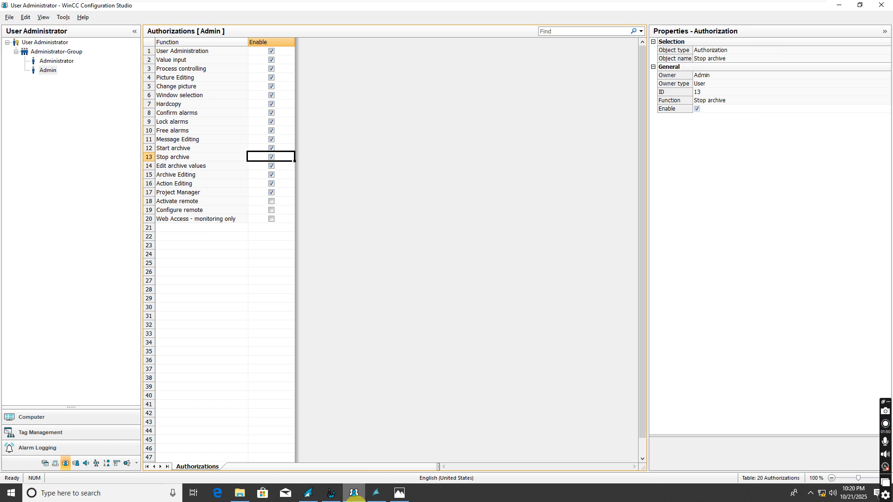
{"action": "left_click", "coordinate": [377, 493]}
{"action": "left_click", "coordinate": [147, 41]}
{"action": "left_click", "coordinate": [437, 217]}
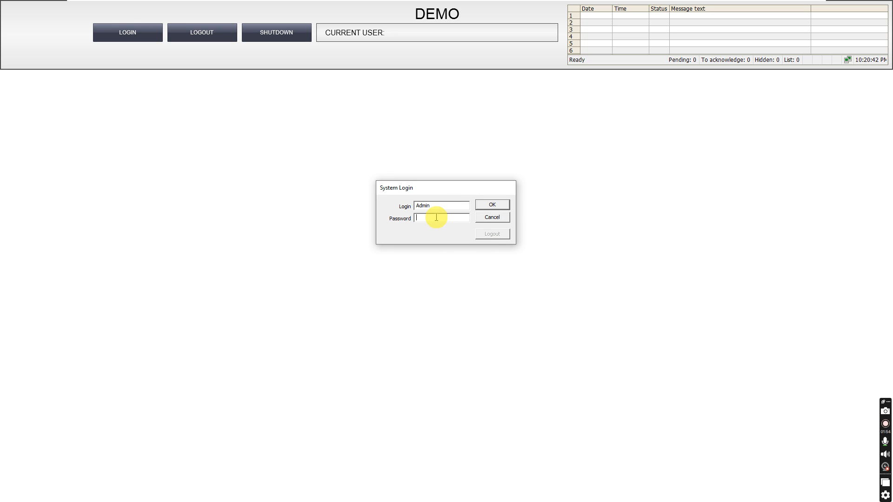
{"action": "type", "text": "••••"}
{"action": "left_click", "coordinate": [467, 219]}
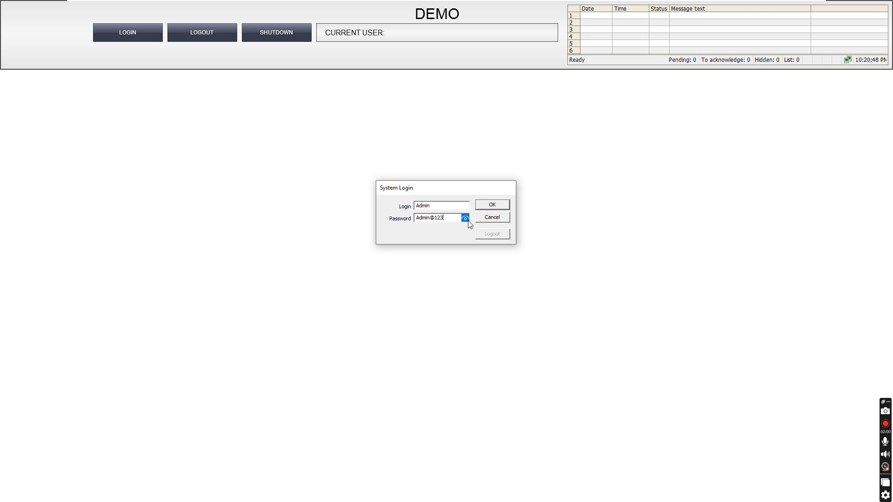
{"action": "left_click", "coordinate": [490, 206]}
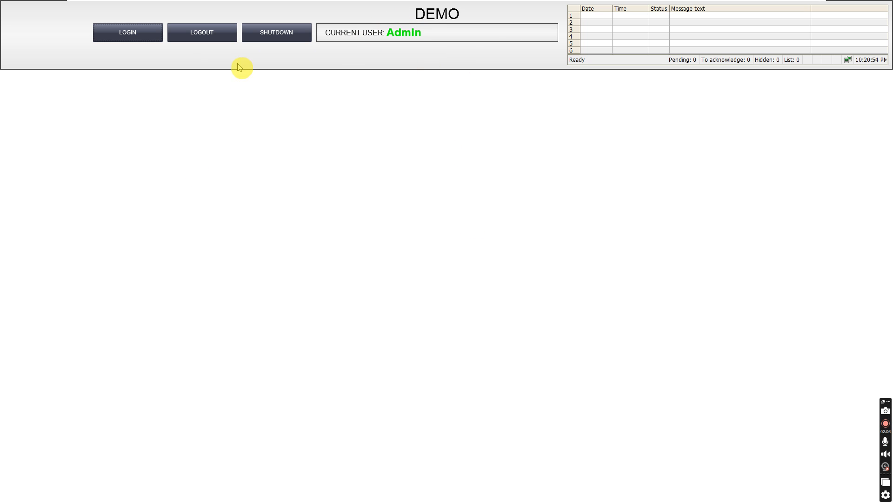
Step: Log Admin out and confirm shutdown is refused without operator authorization
{"action": "left_click", "coordinate": [200, 33]}
{"action": "left_click", "coordinate": [278, 33]}
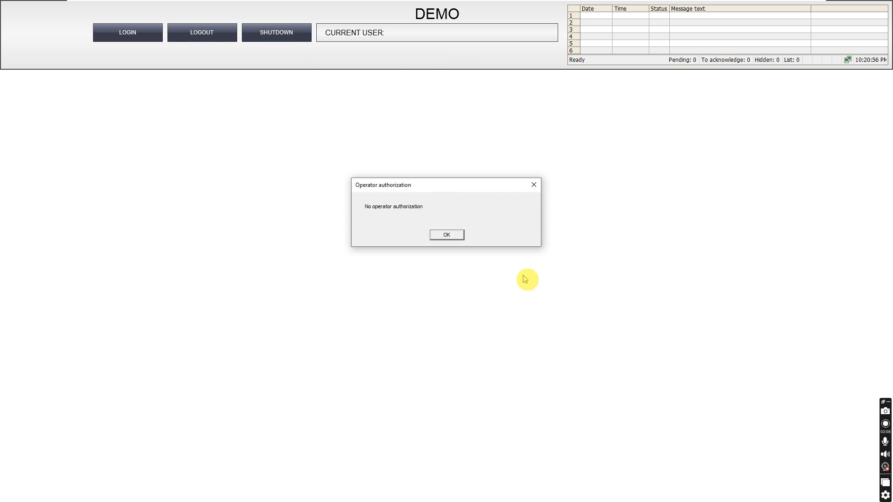
{"action": "left_click", "coordinate": [447, 236]}
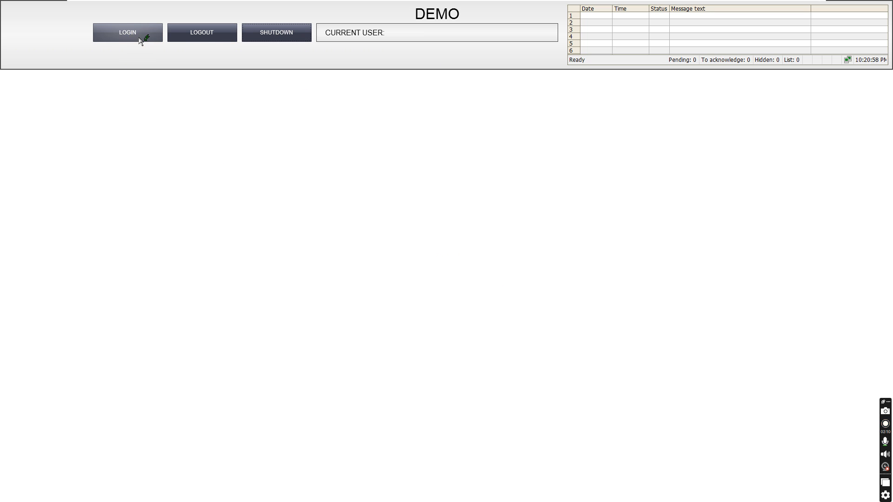
Step: Log back in as Admin and confirm a shutdown of the SCADA runtime
{"action": "left_click", "coordinate": [141, 41]}
{"action": "left_click", "coordinate": [439, 221]}
{"action": "type", "text": "1234"}
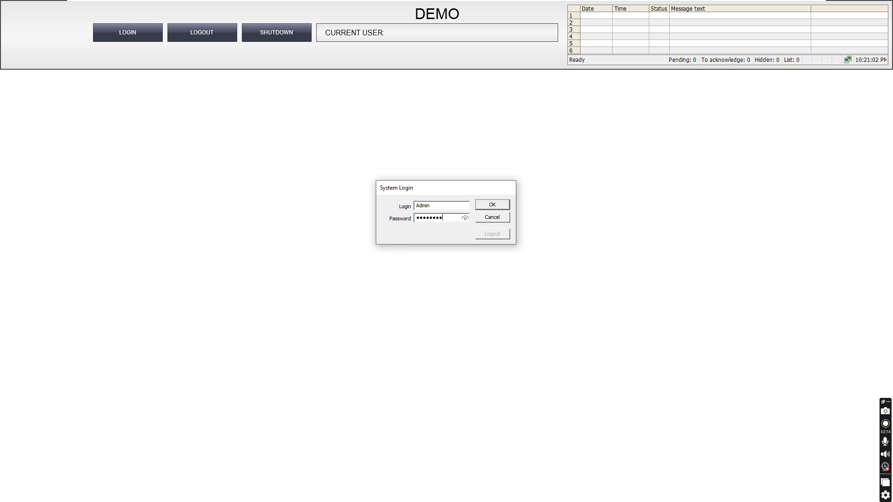
{"action": "key", "text": "Return"}
{"action": "left_click", "coordinate": [273, 34]}
{"action": "left_click", "coordinate": [434, 275]}
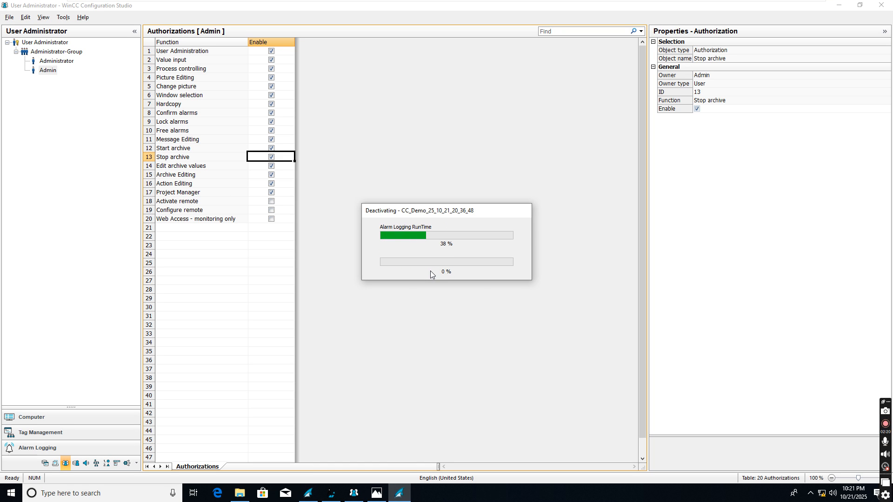
Step: Acknowledge the shutdown, tick SIMATIC Logon in User Administrator properties, and restart the Demo project from WinCC Explorer
{"action": "left_click", "coordinate": [499, 263]}
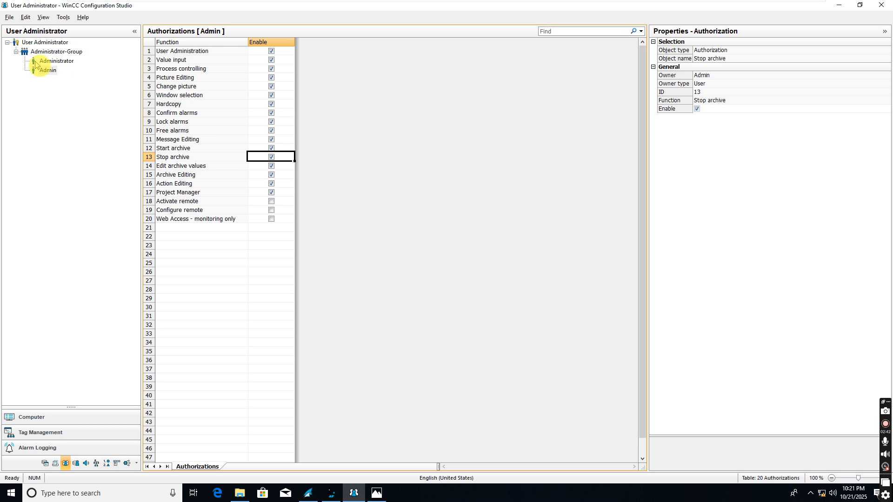
{"action": "left_click", "coordinate": [42, 43]}
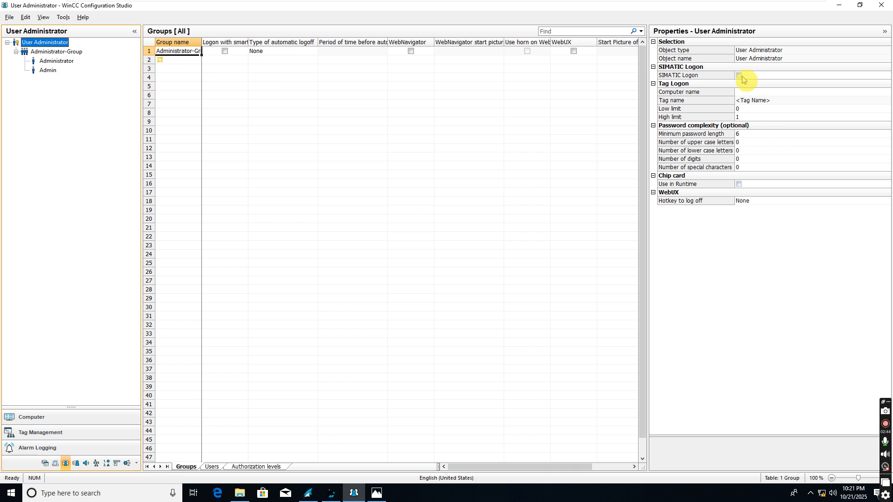
{"action": "left_click", "coordinate": [742, 77]}
{"action": "left_click", "coordinate": [740, 76]}
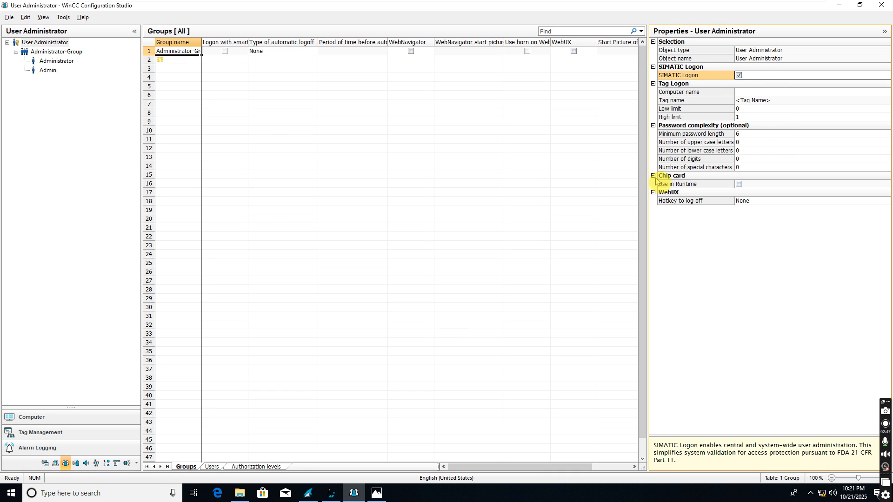
{"action": "left_click", "coordinate": [311, 497]}
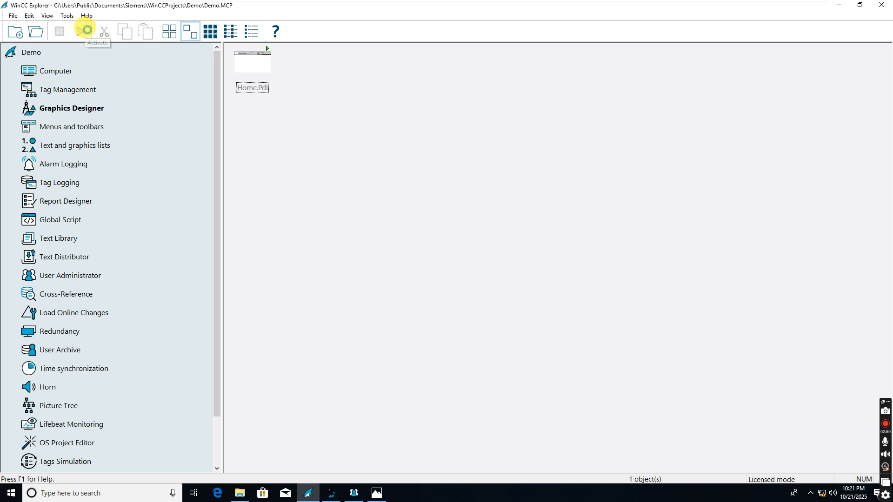
{"action": "left_click", "coordinate": [83, 30]}
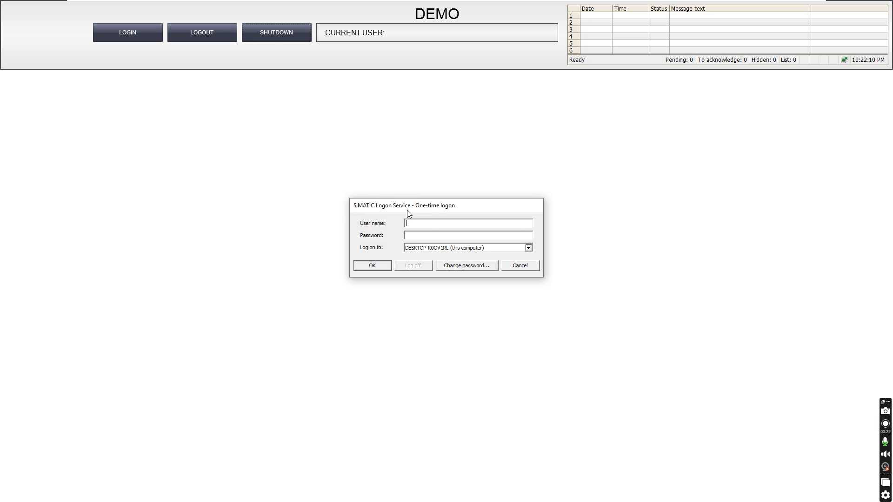
Step: Try an Admin SIMATIC Logon, dismiss the authentication failure, cancel, and return to WinCC Explorer
{"action": "type", "text": "Adm*"}
{"action": "left_click", "coordinate": [373, 266]}
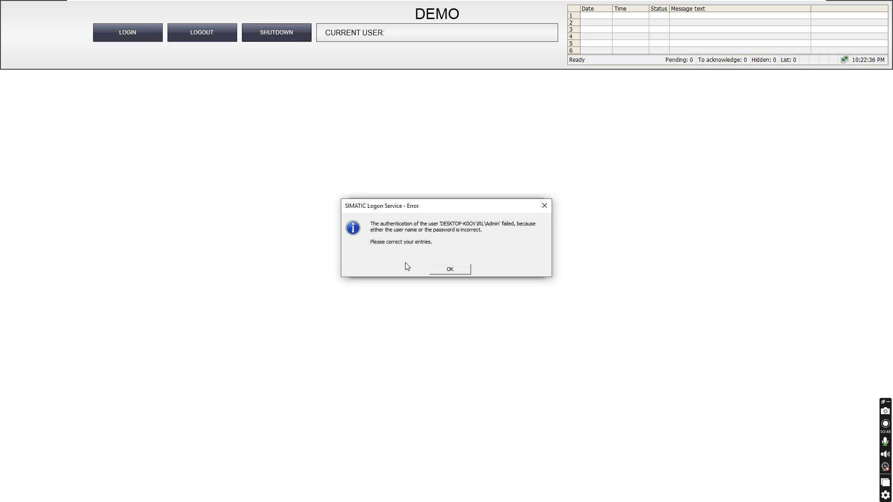
{"action": "left_click", "coordinate": [456, 284]}
{"action": "left_click", "coordinate": [460, 272]}
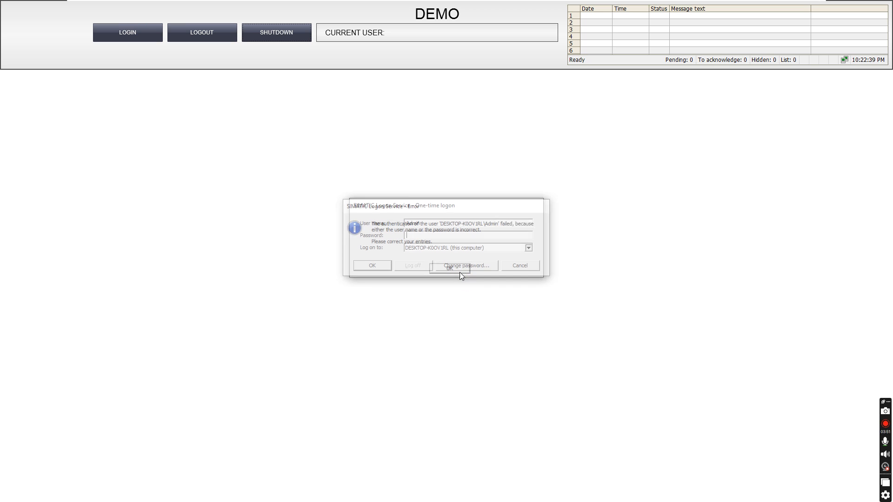
{"action": "left_click", "coordinate": [512, 266]}
{"action": "key", "text": "alt+Tab"}
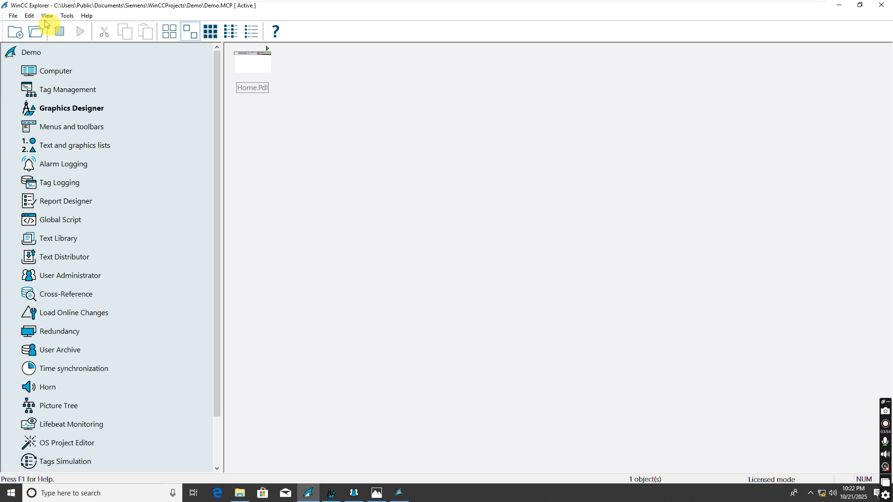
Step: Deactivate the Demo project and launch Computer Management from a Start search for 'compu'
{"action": "left_click", "coordinate": [55, 35]}
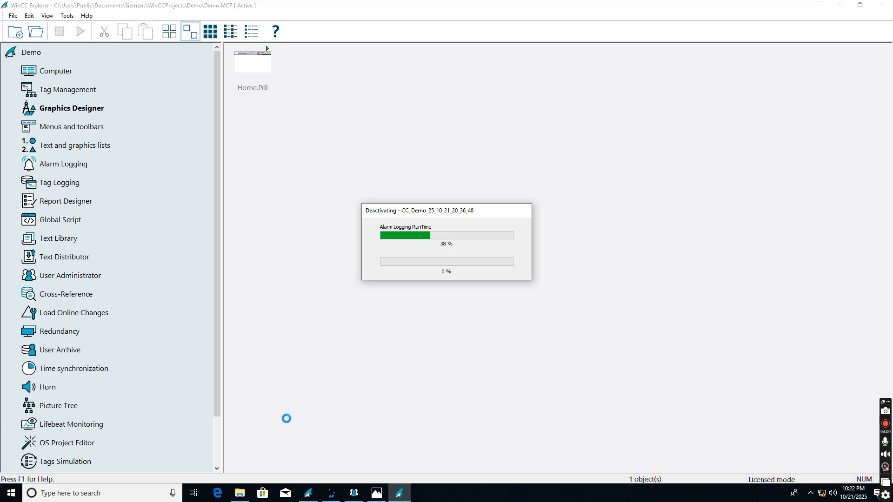
{"action": "key", "text": "super"}
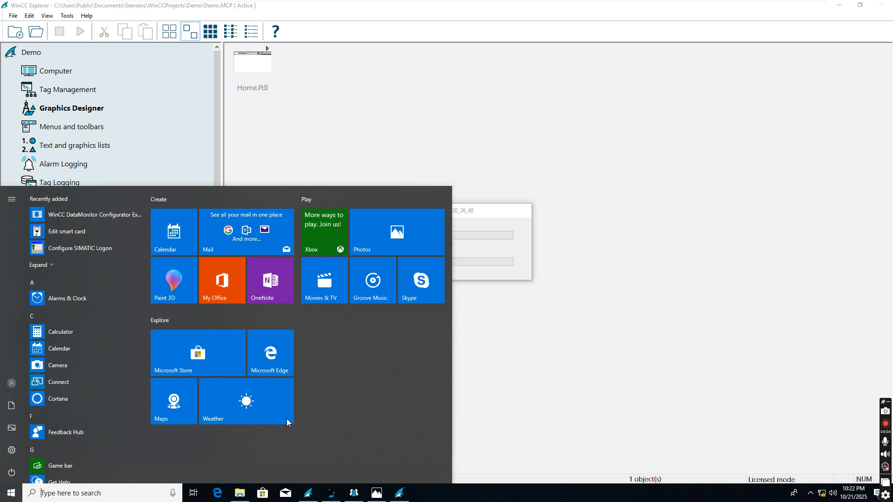
{"action": "type", "text": "computer"}
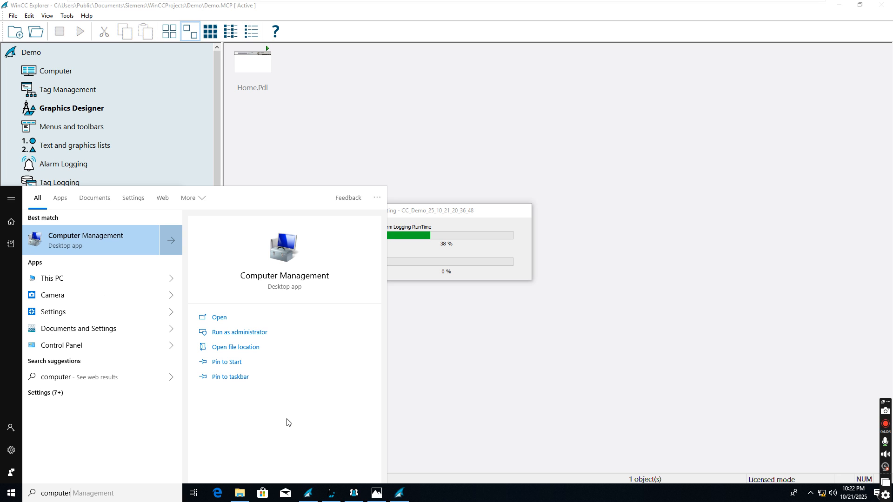
{"action": "left_click", "coordinate": [101, 236]}
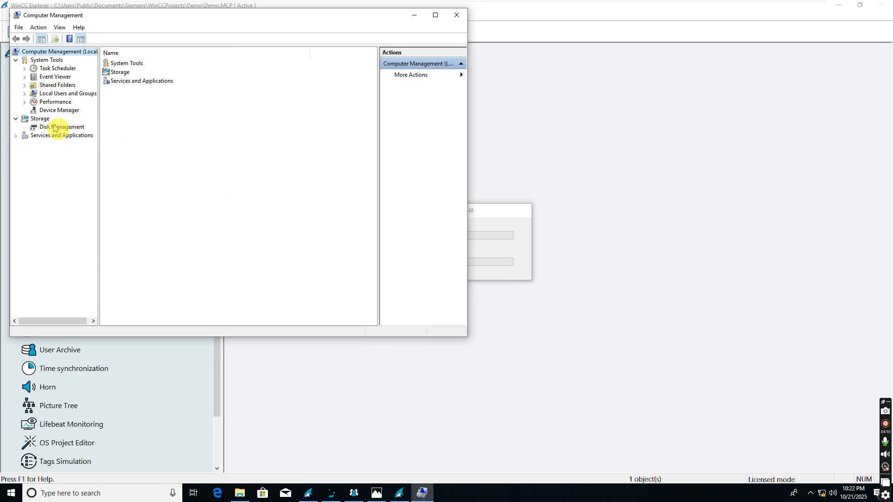
Step: Browse Local Users and Groups, widening the Name column and locating the Logon_Administrator group
{"action": "left_click", "coordinate": [24, 94]}
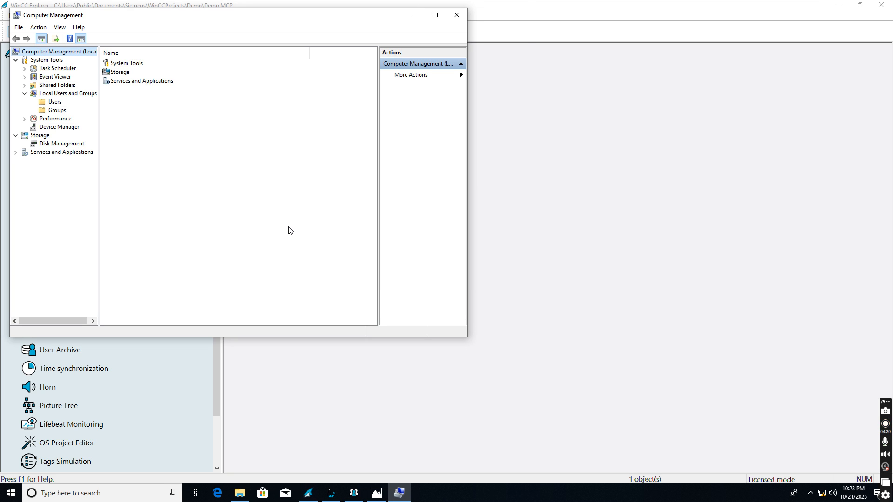
{"action": "left_click", "coordinate": [55, 101]}
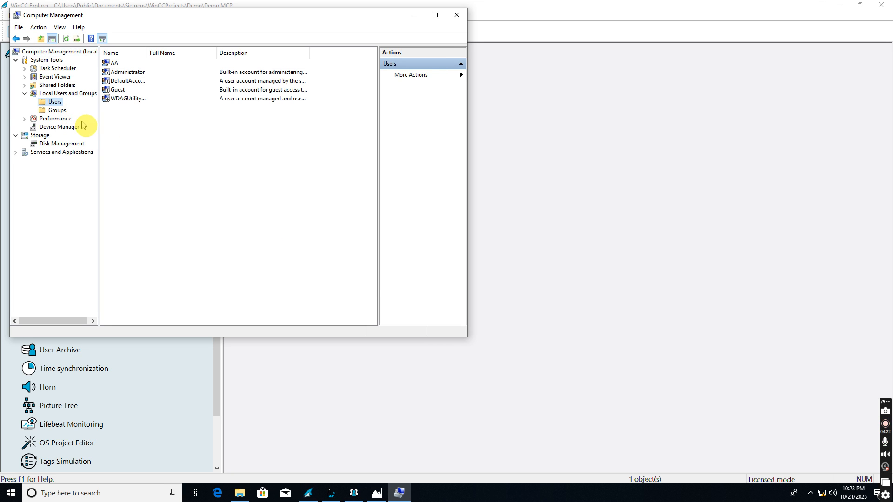
{"action": "left_click_drag", "start_coordinate": [147, 52], "coordinate": [192, 52]}
{"action": "left_click", "coordinate": [57, 110]}
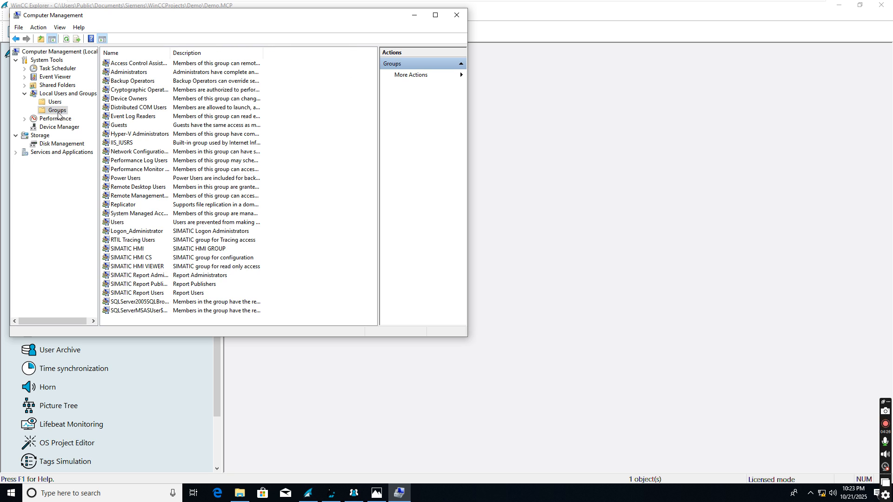
{"action": "left_click", "coordinate": [133, 233]}
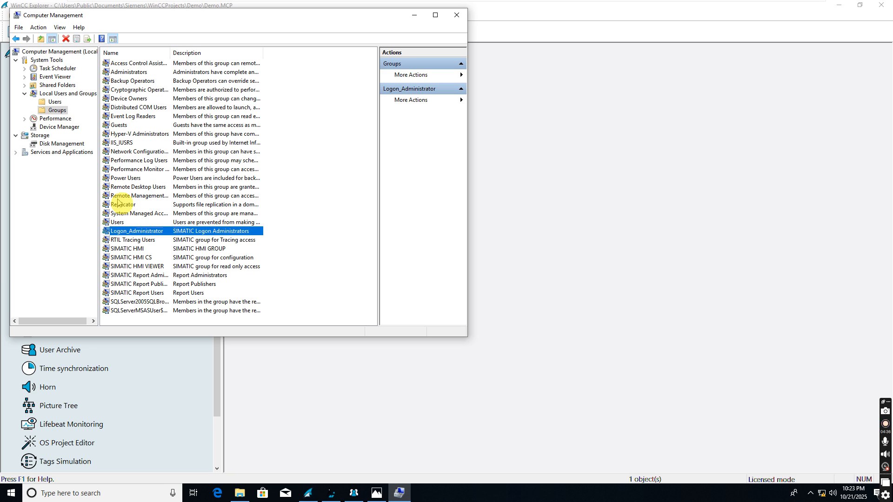
Step: Return to the Users list and bring up the context menu on its empty area
{"action": "left_click", "coordinate": [52, 104]}
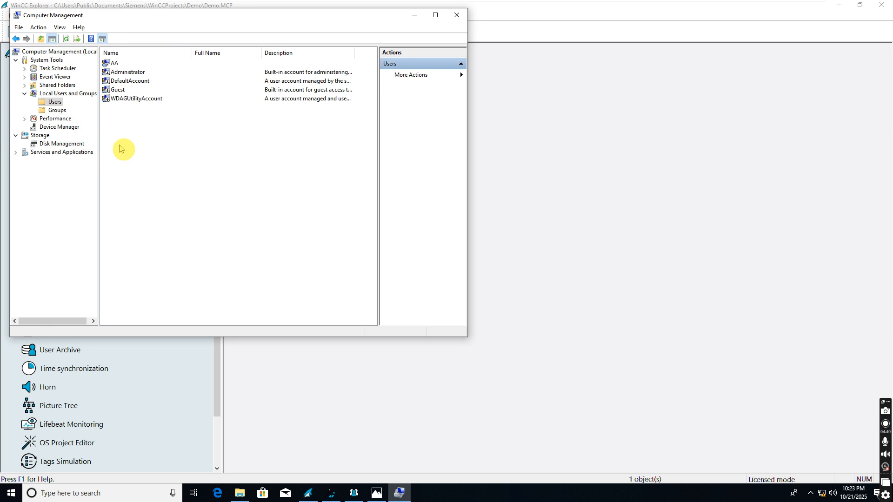
{"action": "left_click", "coordinate": [114, 64]}
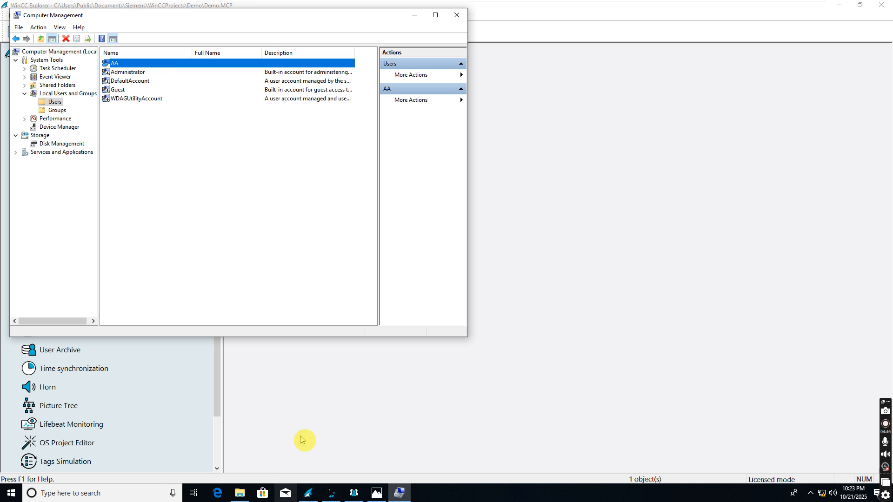
{"action": "left_click", "coordinate": [177, 150]}
{"action": "right_click", "coordinate": [125, 146]}
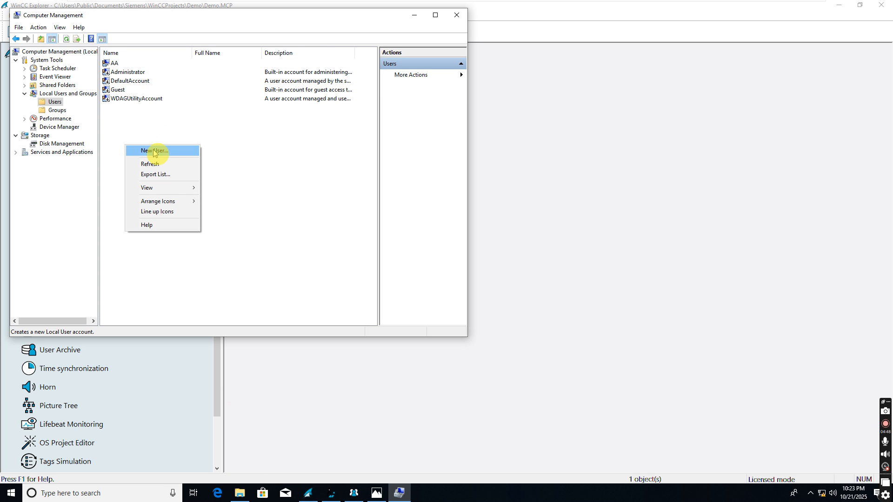
Step: Create local user 'WinCC' with a password, not requiring a change at next logon
{"action": "left_click", "coordinate": [150, 150]}
{"action": "type", "text": "WinCC"}
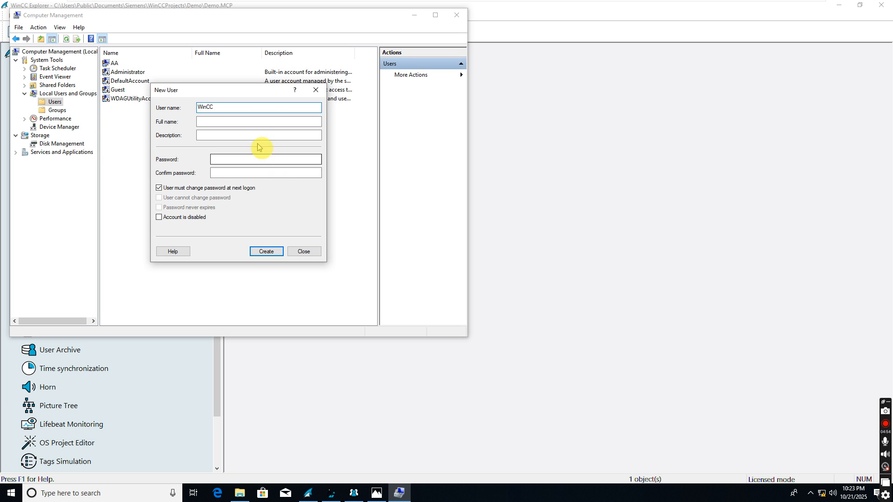
{"action": "left_click", "coordinate": [243, 159]}
{"action": "type", "text": "123"}
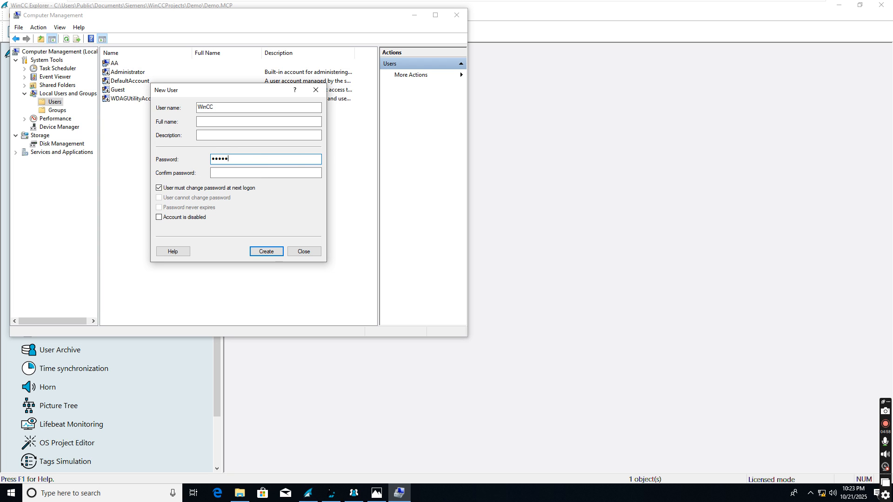
{"action": "left_click", "coordinate": [250, 172]}
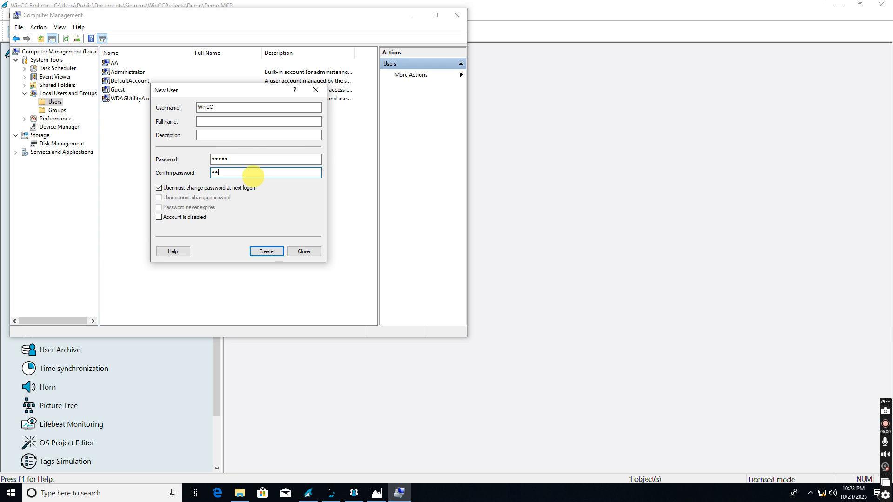
{"action": "left_click", "coordinate": [159, 188]}
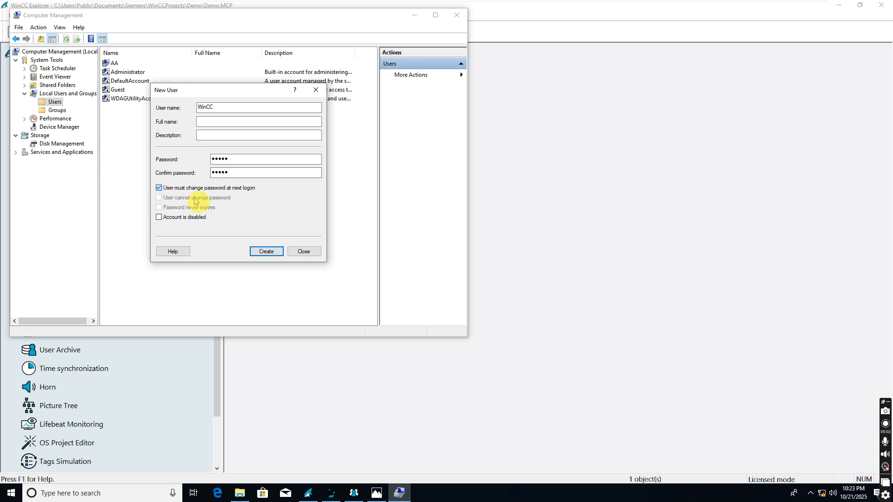
{"action": "left_click", "coordinate": [265, 251]}
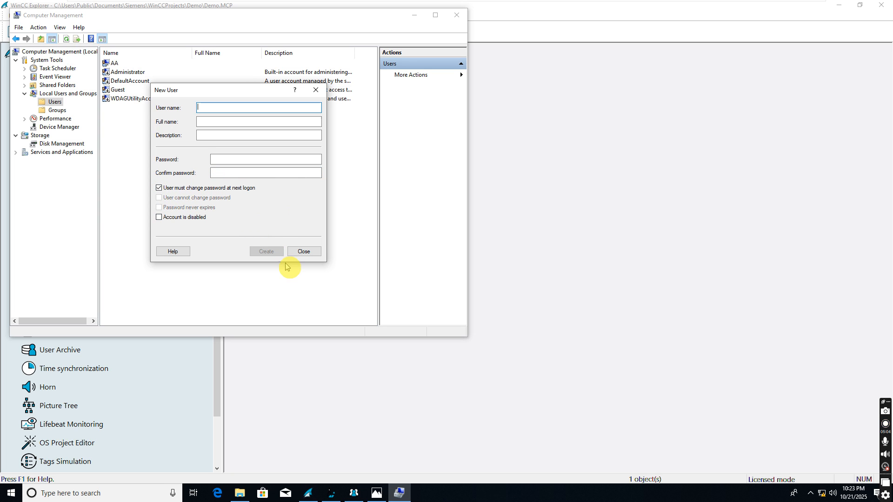
{"action": "left_click", "coordinate": [305, 252]}
{"action": "left_click", "coordinate": [120, 108]}
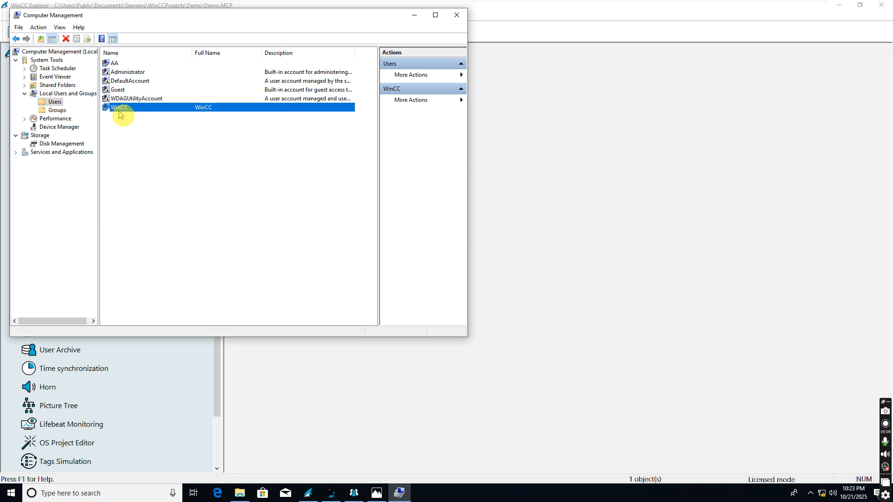
Step: Open the Logon_Administrator group's properties and start adding a member
{"action": "left_click", "coordinate": [56, 111]}
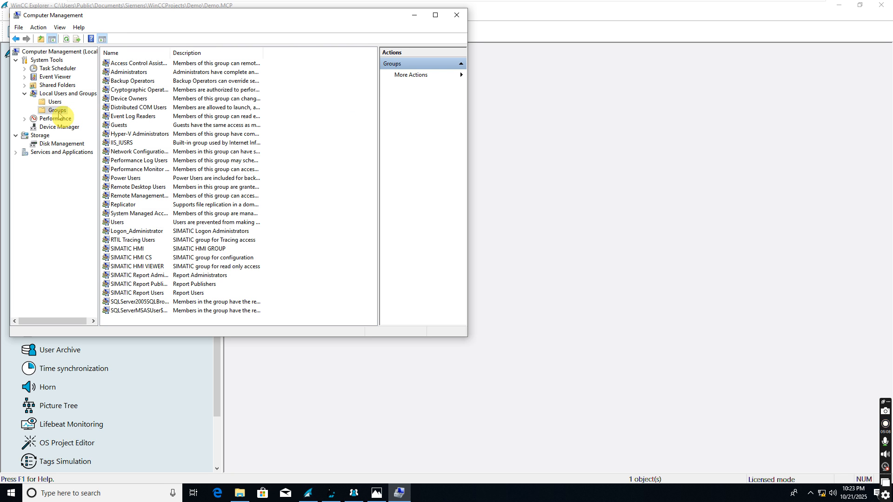
{"action": "left_click", "coordinate": [135, 232]}
{"action": "double_click", "coordinate": [135, 232]}
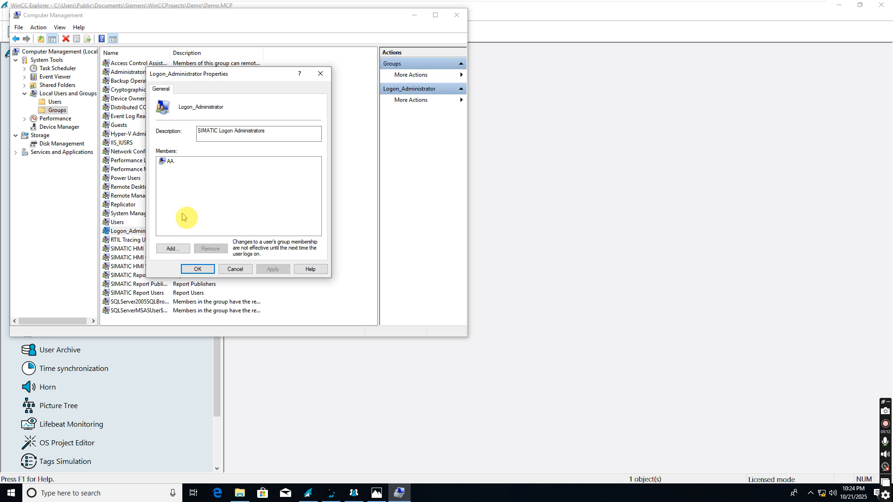
{"action": "left_click", "coordinate": [175, 248]}
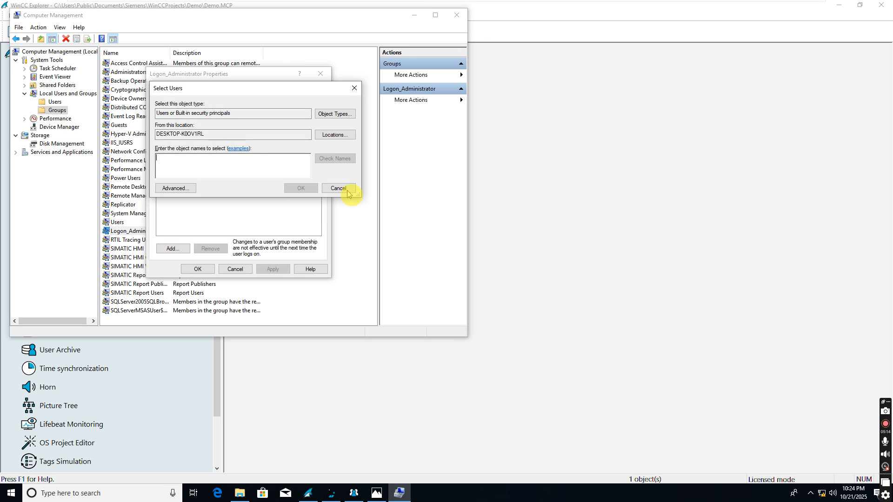
{"action": "left_click_drag", "start_coordinate": [262, 88], "coordinate": [299, 109]}
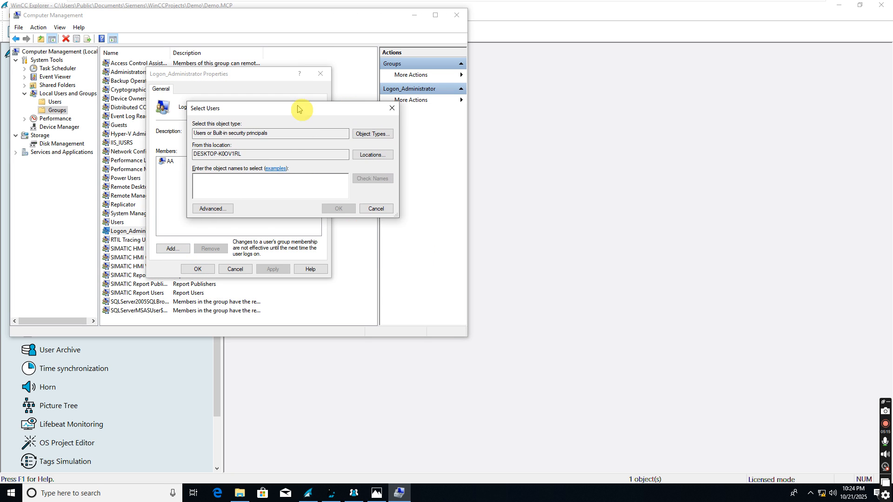
Step: Find the WinCC user via Advanced search and add it to Logon_Administrator alongside AA
{"action": "left_click", "coordinate": [218, 210]}
{"action": "left_click", "coordinate": [406, 210]}
{"action": "scroll", "coordinate": [235, 362], "scroll_direction": "down", "scroll_amount": 5}
{"action": "scroll", "coordinate": [211, 355], "scroll_direction": "up", "scroll_amount": 1}
{"action": "scroll", "coordinate": [213, 372], "scroll_direction": "down", "scroll_amount": 1}
{"action": "left_click", "coordinate": [214, 378]}
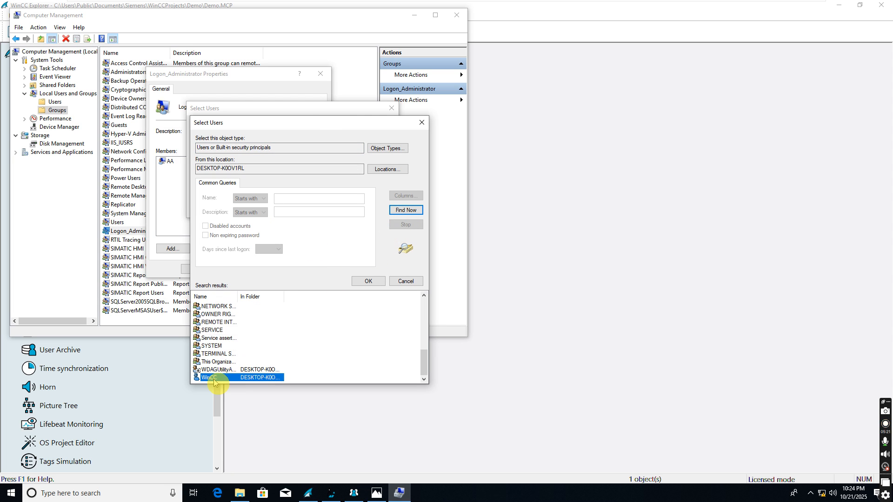
{"action": "left_click", "coordinate": [368, 281]}
{"action": "left_click", "coordinate": [336, 209]}
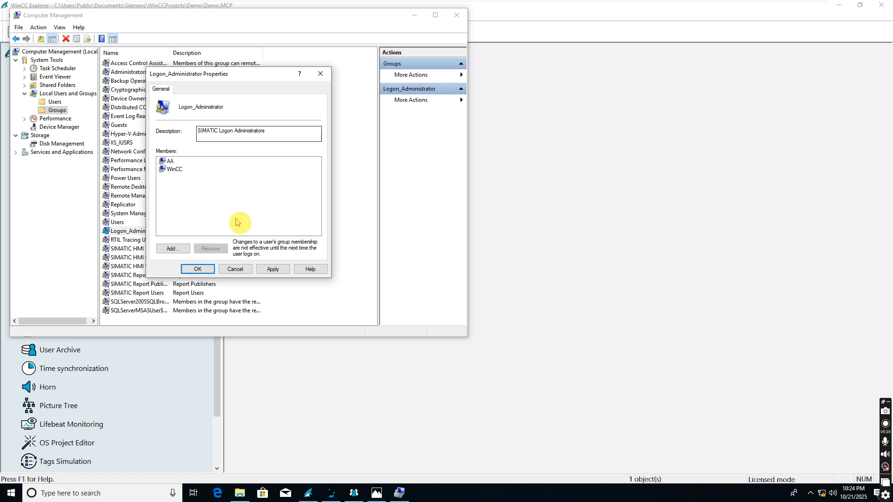
{"action": "left_click", "coordinate": [14, 492]}
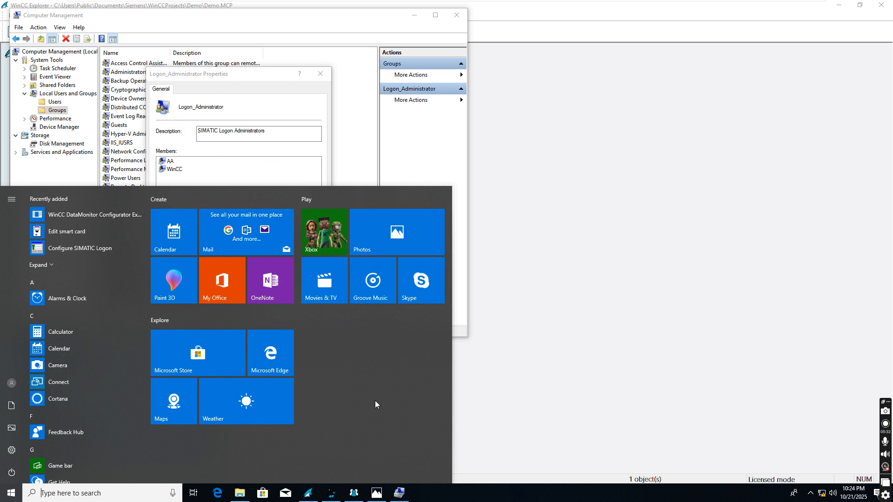
{"action": "type", "text": "con"}
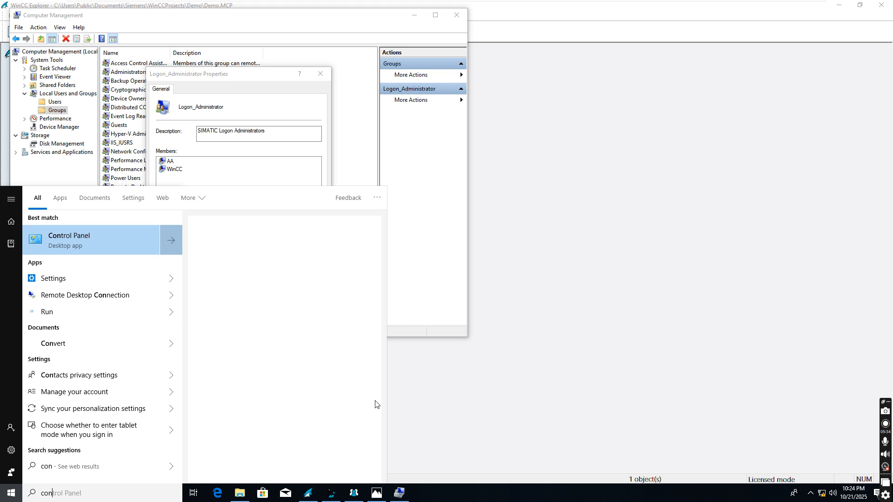
{"action": "type", "text": "fi"}
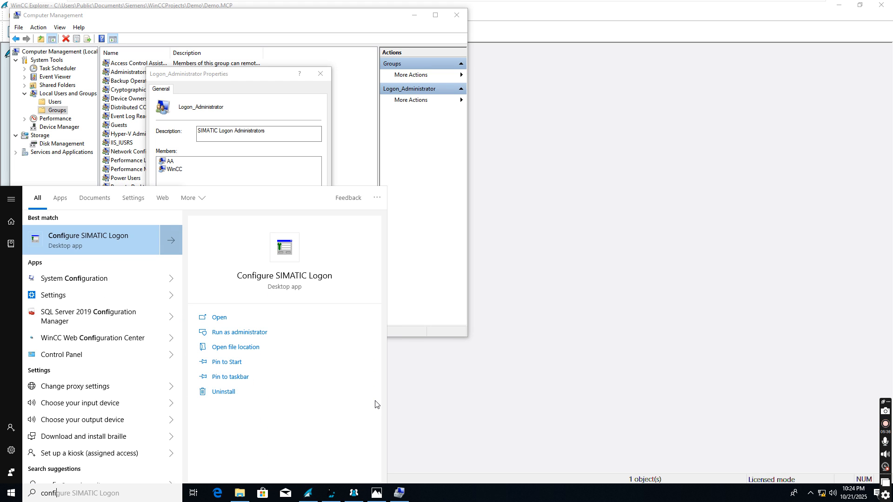
{"action": "type", "text": "gure"}
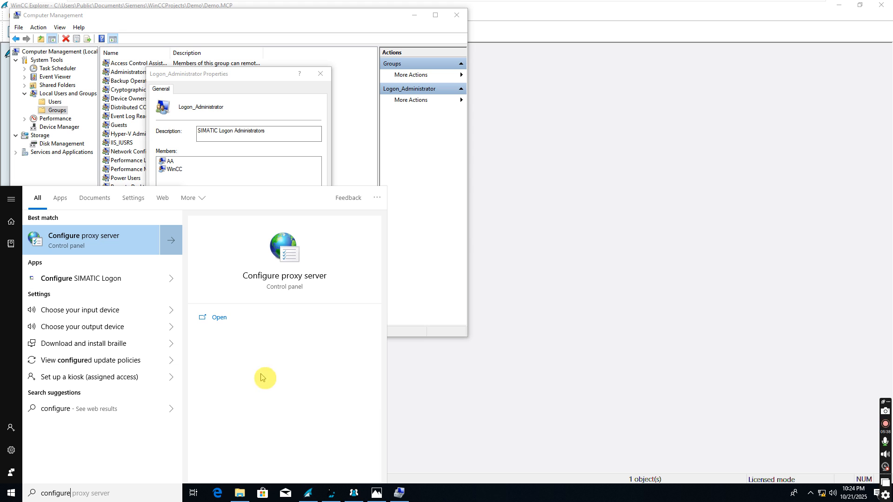
{"action": "left_click", "coordinate": [99, 279]}
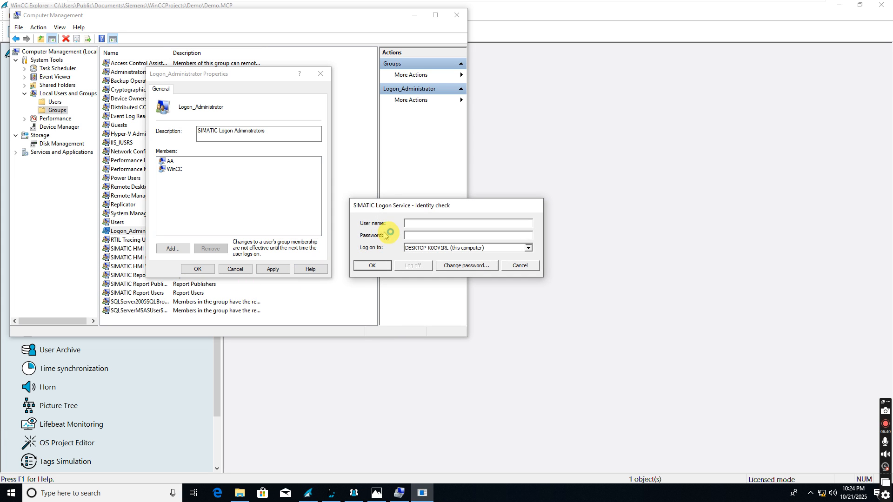
{"action": "type", "text": "WinCC"}
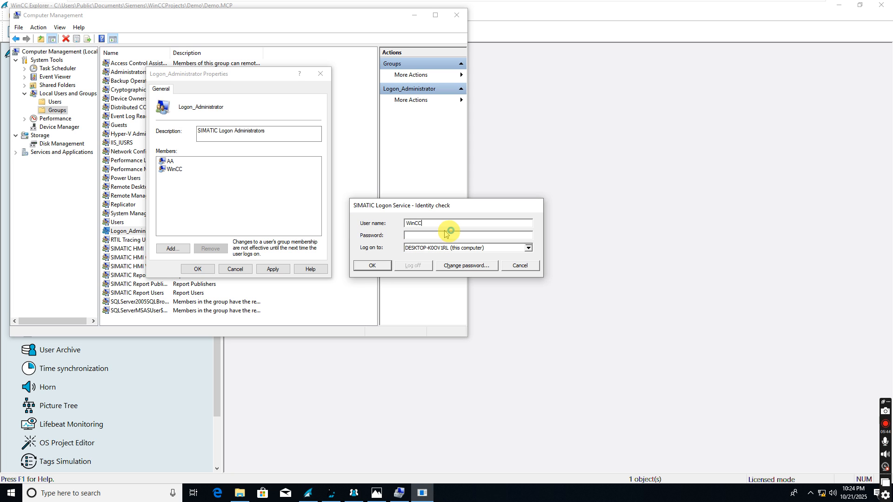
{"action": "left_click", "coordinate": [449, 239]}
{"action": "type", "text": "●●●●●"}
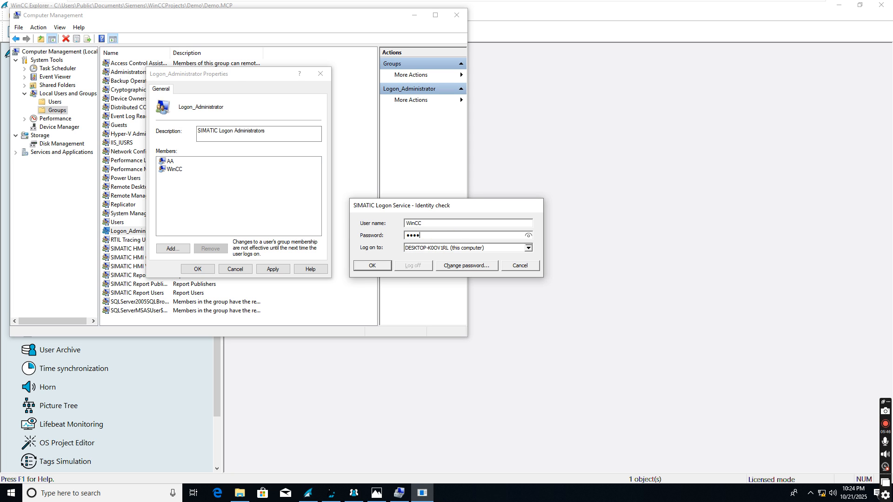
{"action": "left_click", "coordinate": [379, 264]}
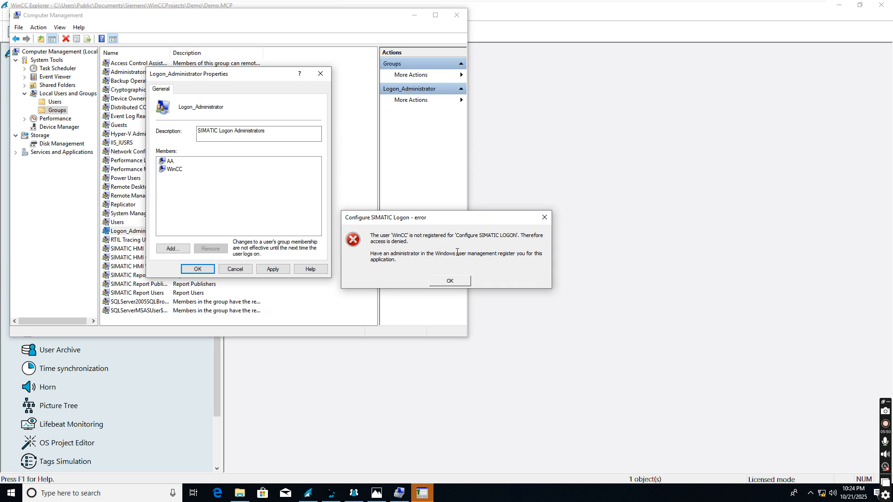
{"action": "left_click", "coordinate": [449, 281]}
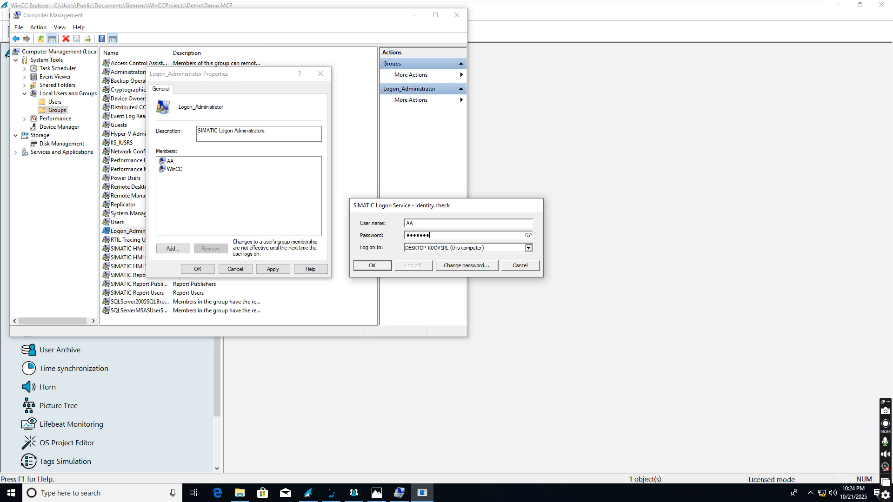
{"action": "left_click", "coordinate": [372, 265]}
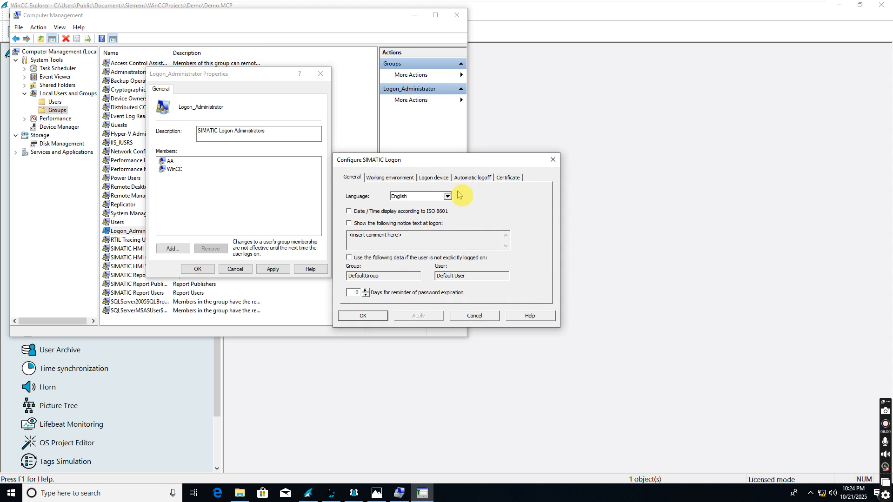
{"action": "left_click", "coordinate": [473, 318]}
{"action": "left_click", "coordinate": [11, 494]}
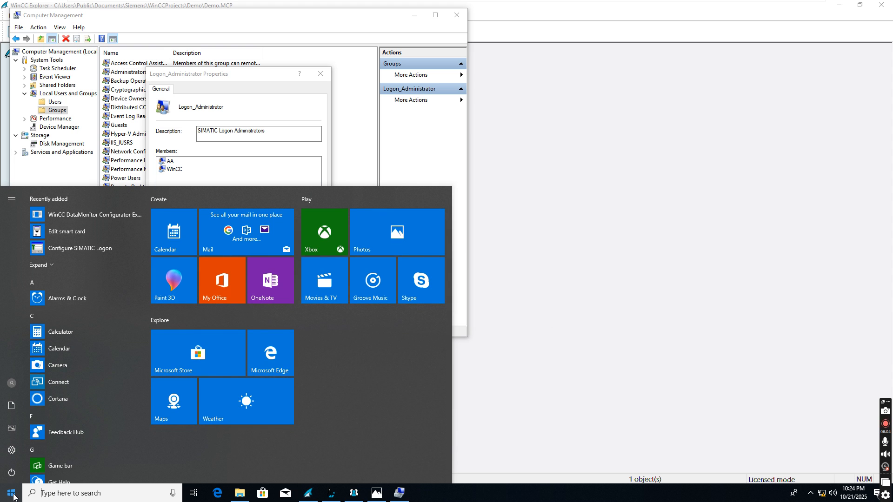
Step: Launch Configure SIMATIC Logon from a Start search and close the Logon_Administrator properties with OK
{"action": "type", "text": "con"}
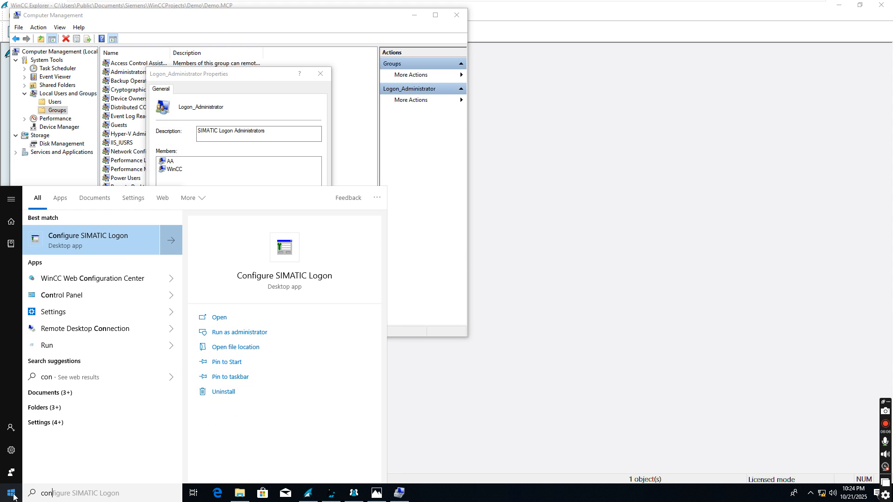
{"action": "left_click", "coordinate": [106, 246]}
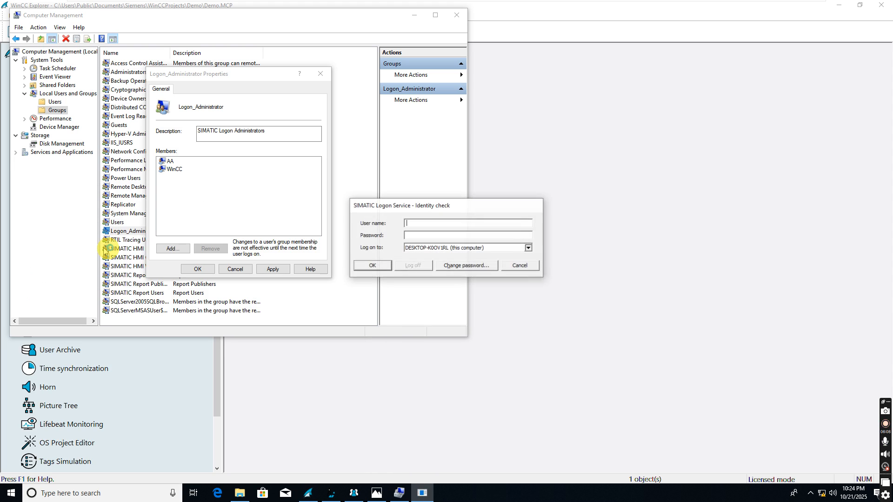
{"action": "left_click", "coordinate": [215, 210]}
{"action": "left_click", "coordinate": [273, 269]}
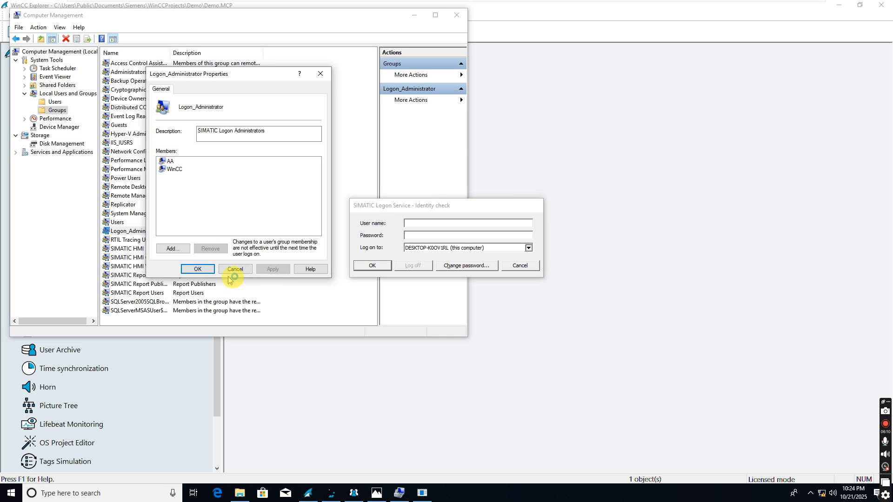
{"action": "left_click", "coordinate": [198, 269]}
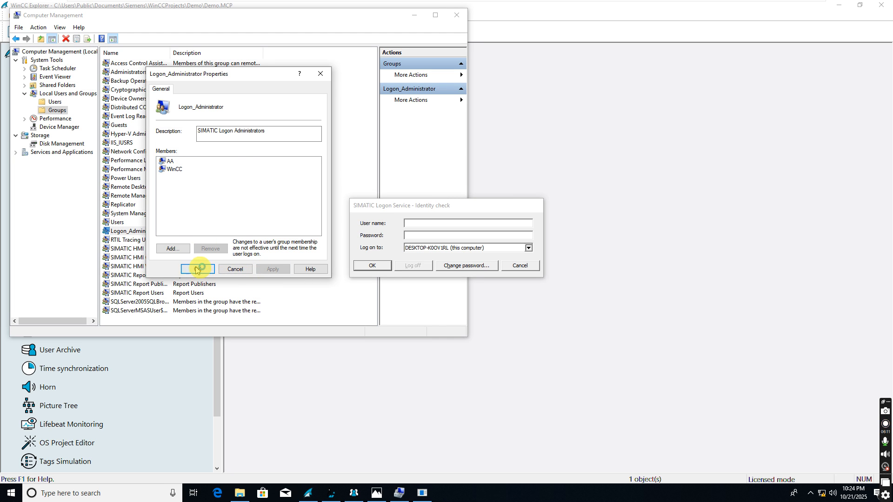
Step: Pass the identity check with the user's credentials to reach the SIMATIC Logon General settings
{"action": "left_click", "coordinate": [426, 225]}
{"action": "type", "text": "WinCC"}
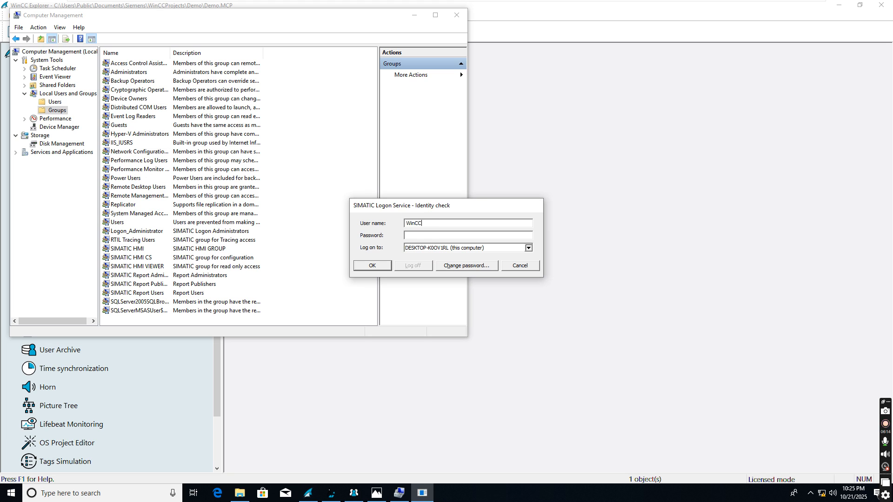
{"action": "type", "text": "*****"}
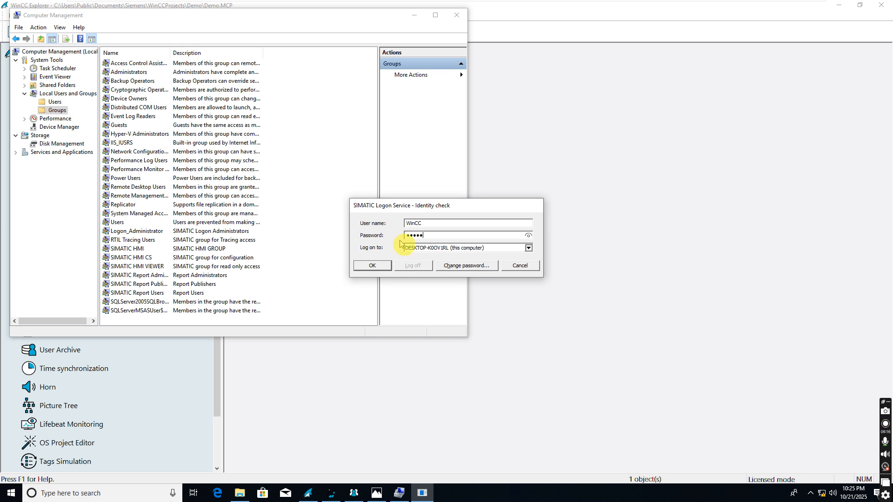
{"action": "left_click", "coordinate": [378, 265]}
{"action": "left_click_drag", "start_coordinate": [498, 163], "coordinate": [441, 159]}
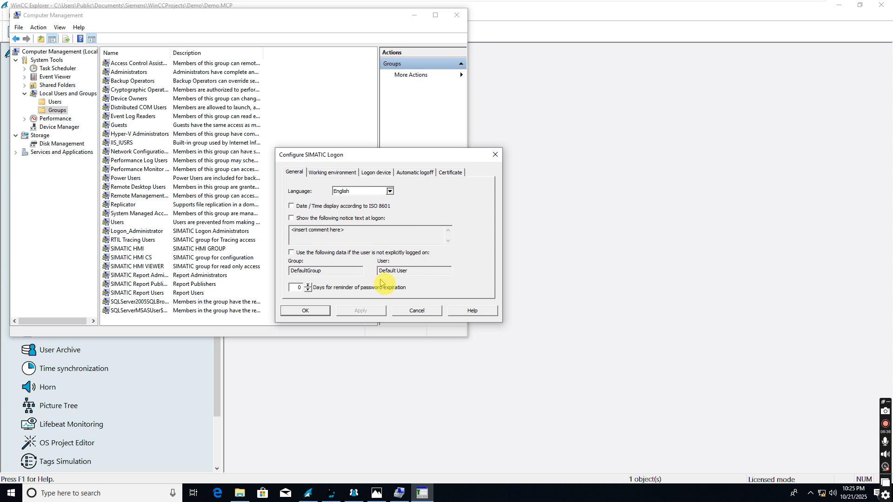
Step: Enable SIMATIC Logon automatic logoff and try to apply it, dismissing the cannot-apply error
{"action": "left_click", "coordinate": [328, 173]}
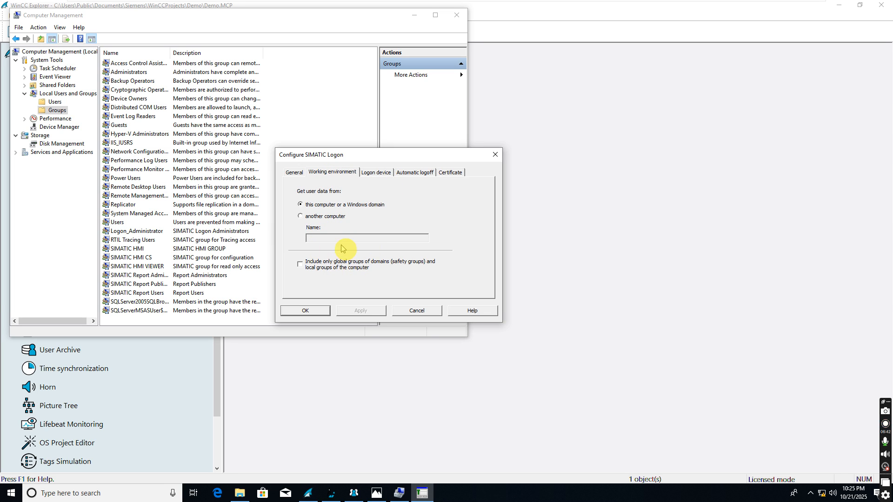
{"action": "left_click", "coordinate": [380, 173]}
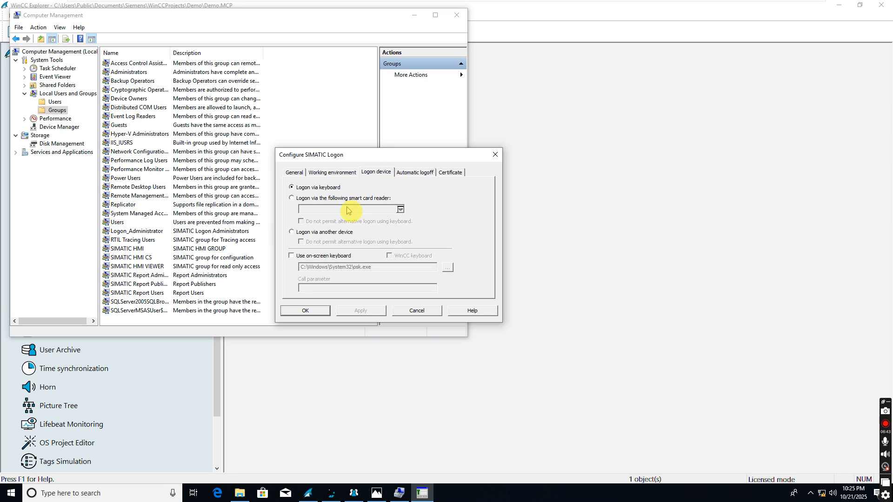
{"action": "left_click", "coordinate": [412, 174]}
{"action": "left_click", "coordinate": [299, 193]}
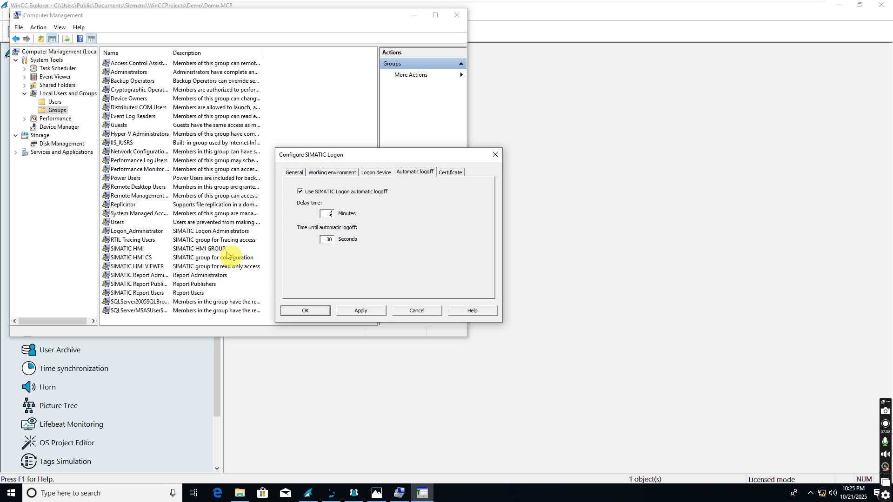
{"action": "left_click", "coordinate": [450, 173]}
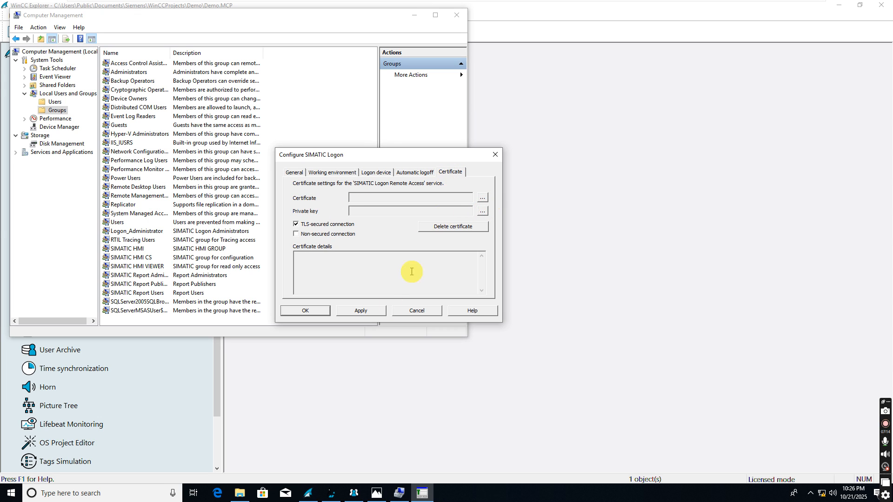
{"action": "left_click", "coordinate": [366, 311]}
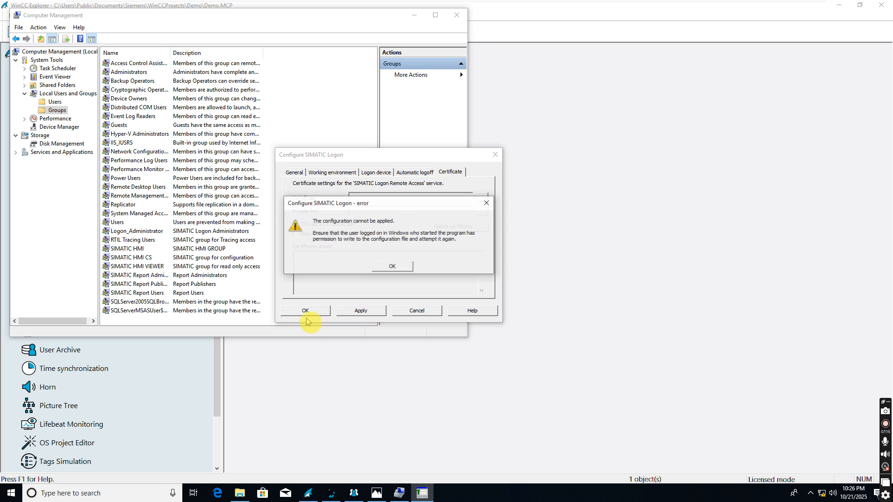
{"action": "left_click", "coordinate": [388, 267]}
Step: Retry applying the logon settings, dismiss the same error, and cancel without saving
{"action": "left_click", "coordinate": [376, 172]}
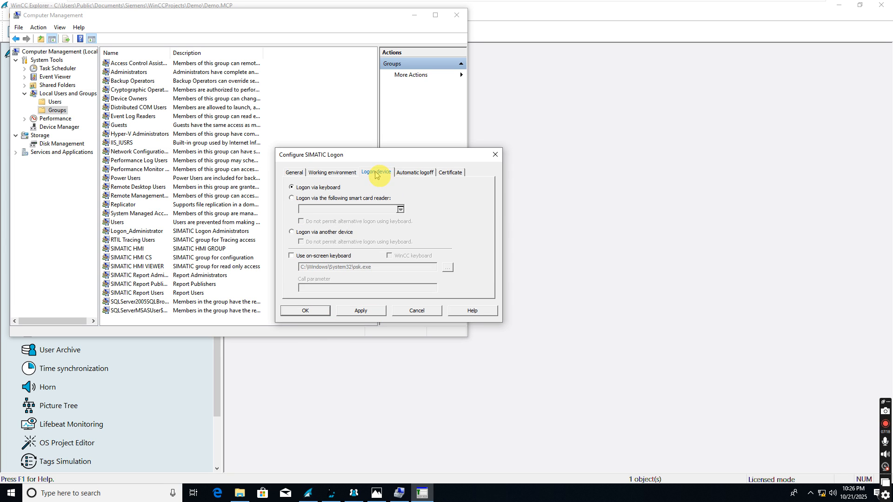
{"action": "left_click", "coordinate": [414, 173]}
{"action": "left_click", "coordinate": [379, 173]}
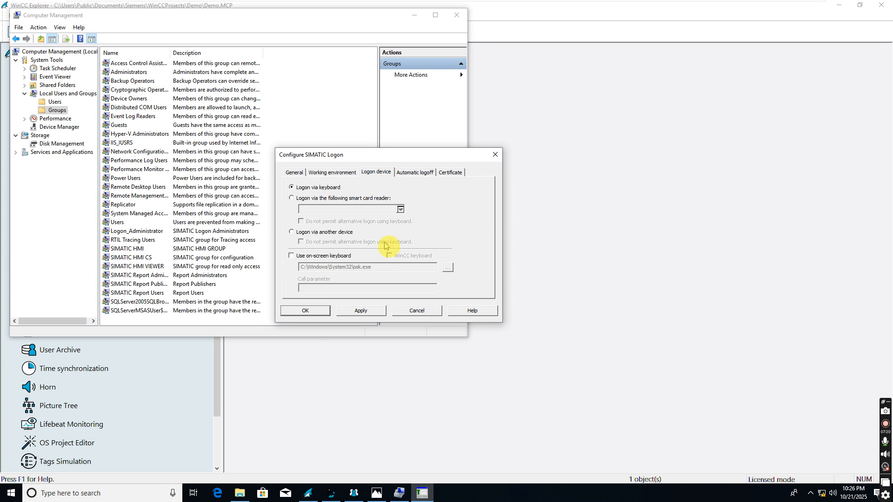
{"action": "left_click", "coordinate": [359, 311]}
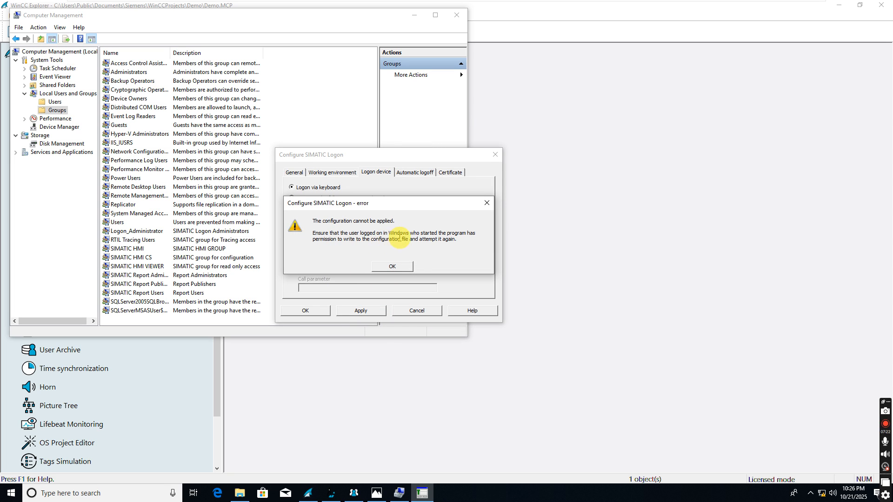
{"action": "left_click", "coordinate": [392, 267]}
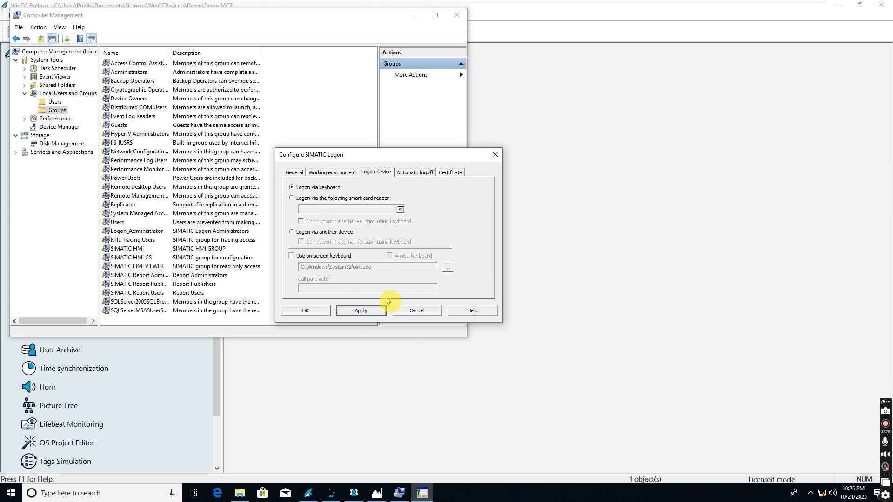
{"action": "left_click", "coordinate": [416, 312]}
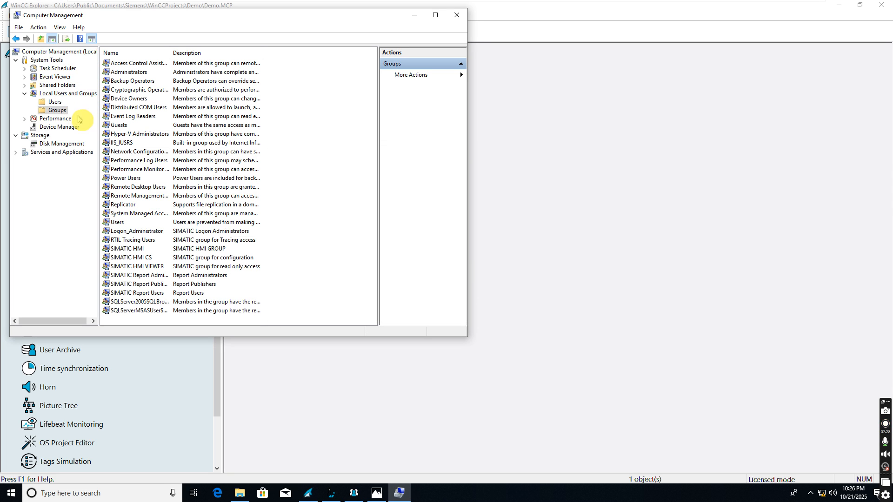
Step: Launch Configure SIMATIC Logon from a 'confi' Start search and sign in with user name and password
{"action": "left_click", "coordinate": [10, 494]}
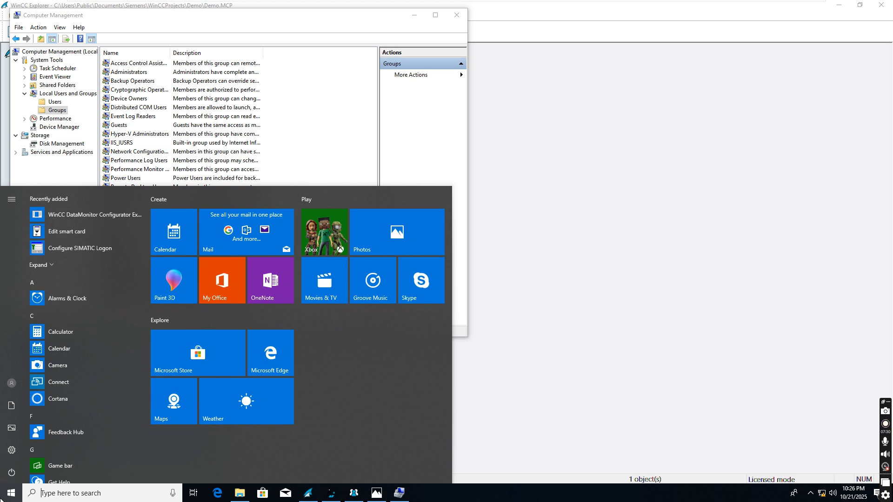
{"action": "type", "text": "s"}
{"action": "key", "text": "BackSpace"}
{"action": "type", "text": "confi"}
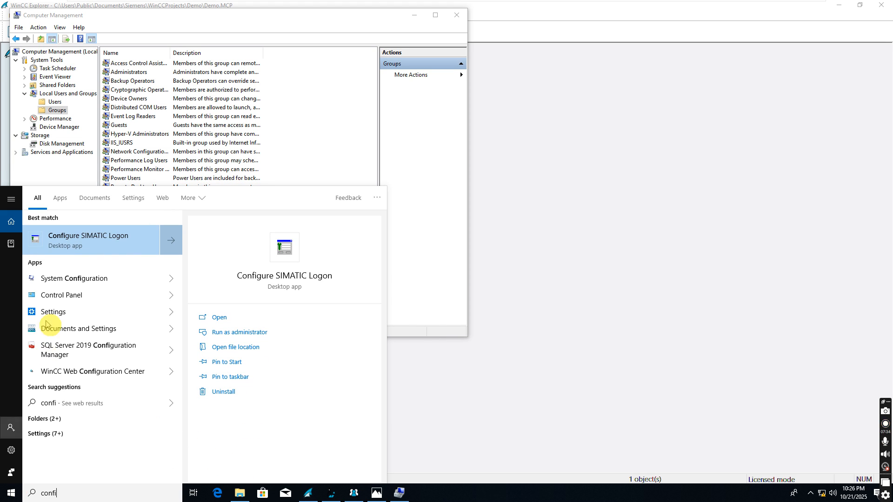
{"action": "left_click", "coordinate": [89, 241]}
{"action": "left_click", "coordinate": [421, 228]}
{"action": "type", "text": "AA"}
{"action": "key", "text": "Tab"}
{"action": "type", "text": "•••"}
{"action": "key", "text": "BackSpace"}
{"action": "key", "text": "BackSpace"}
{"action": "key", "text": "BackSpace"}
{"action": "type", "text": "•••••"}
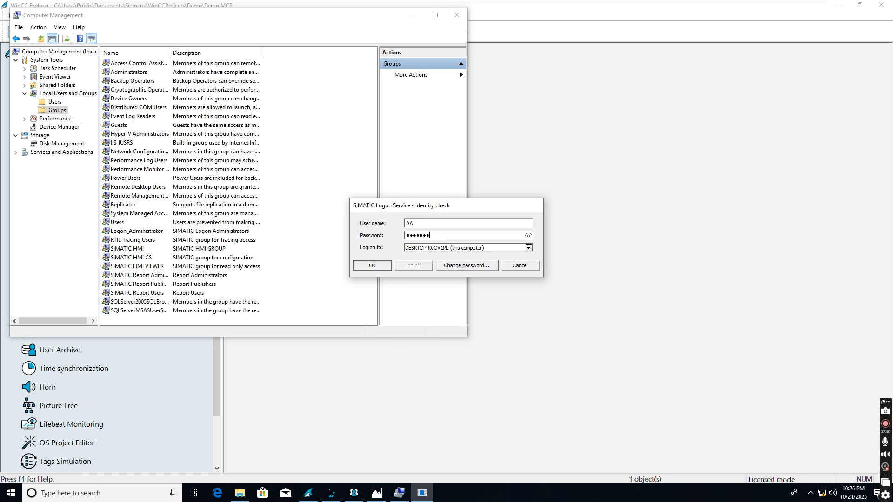
{"action": "type", "text": "•••••"}
{"action": "key", "text": "Return"}
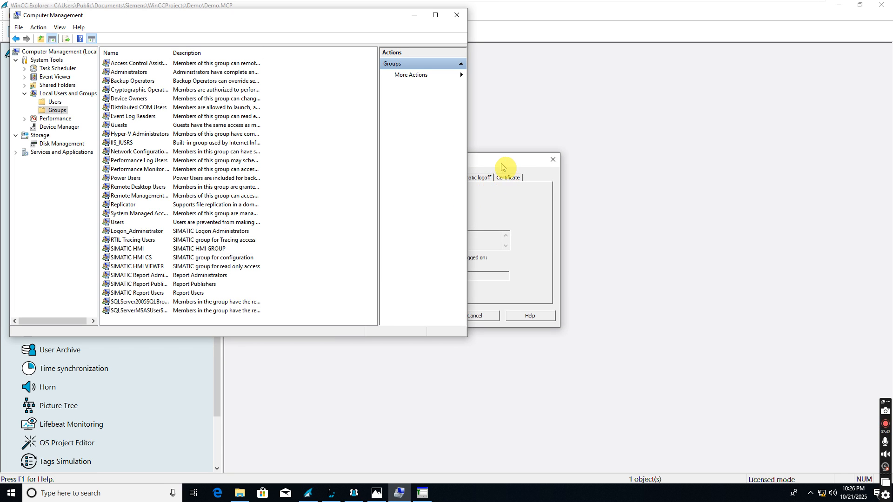
Step: Enable automatic logoff and apply it, dismiss the repeated errors, and cancel unsaved
{"action": "left_click", "coordinate": [565, 136]}
{"action": "left_click", "coordinate": [439, 155]}
{"action": "double_click", "coordinate": [465, 177]}
{"action": "left_click", "coordinate": [488, 275]}
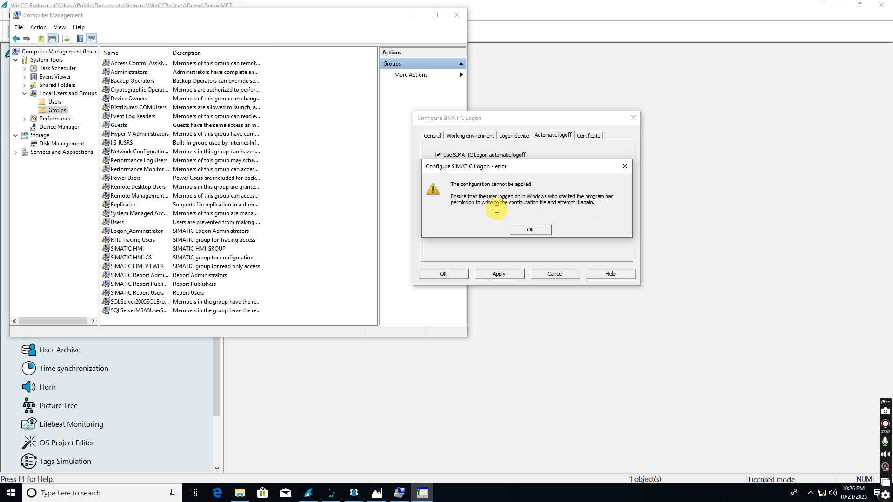
{"action": "left_click", "coordinate": [526, 230]}
{"action": "left_click", "coordinate": [458, 274]}
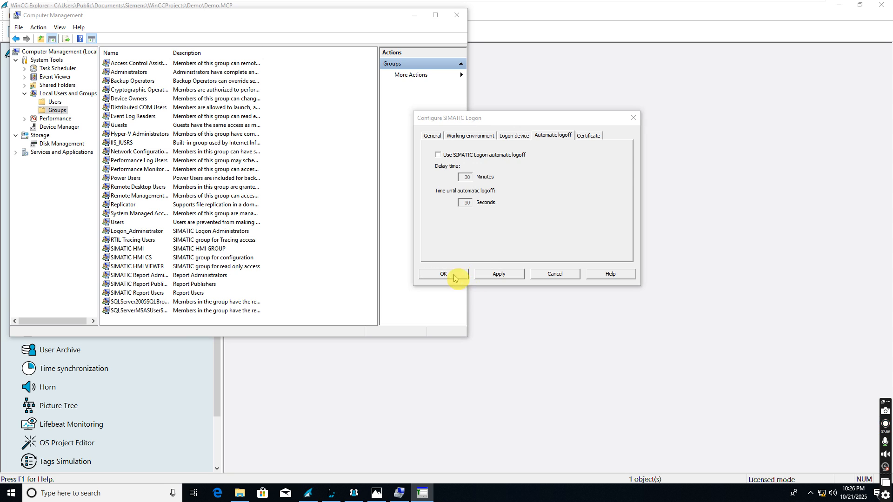
{"action": "left_click", "coordinate": [530, 229]}
{"action": "left_click", "coordinate": [555, 274]}
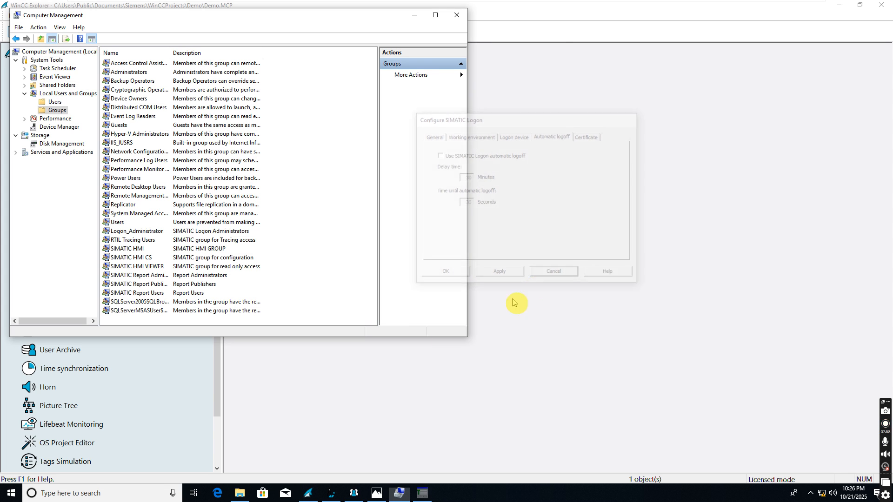
Step: Relaunch Configure SIMATIC Logon from the Start search with Run as administrator
{"action": "left_click", "coordinate": [2, 497]}
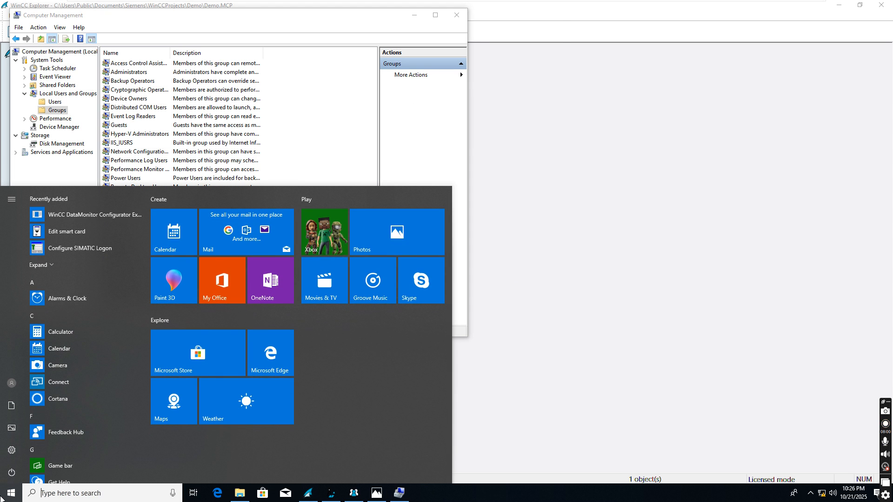
{"action": "type", "text": "confi"}
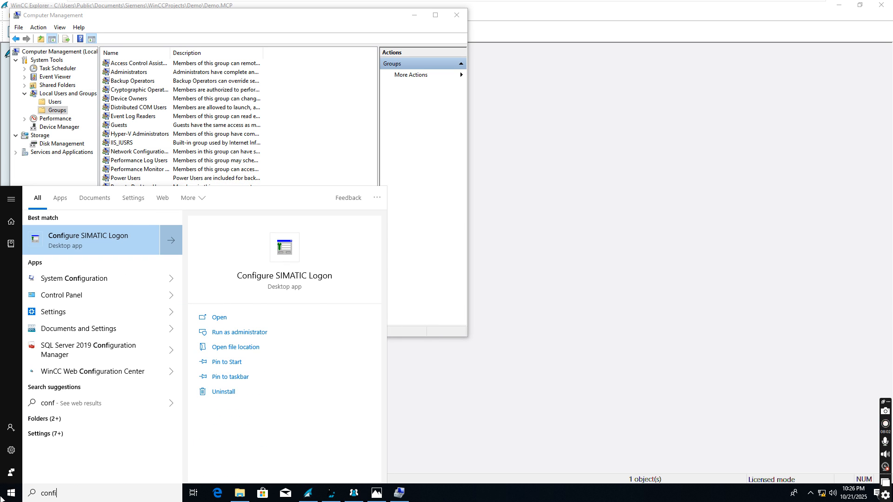
{"action": "left_click", "coordinate": [227, 333]}
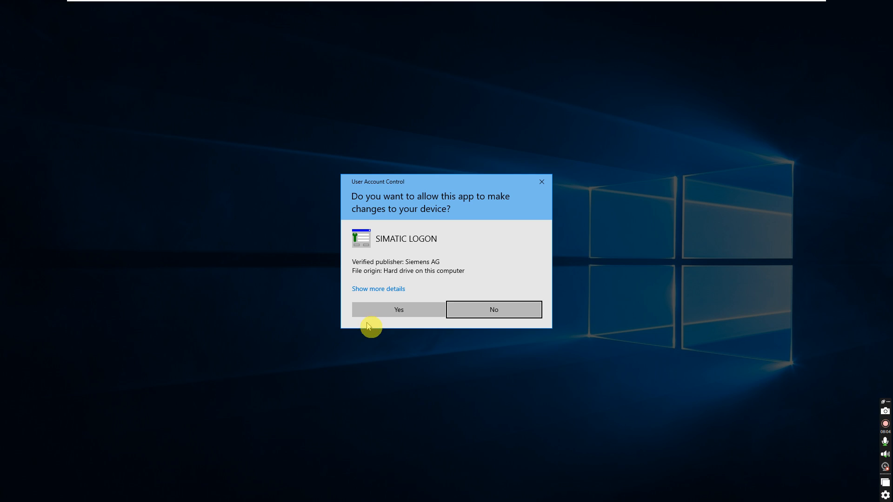
Step: Allow the elevation prompt and confirm the SIMATIC Logon identity check
{"action": "left_click", "coordinate": [367, 316]}
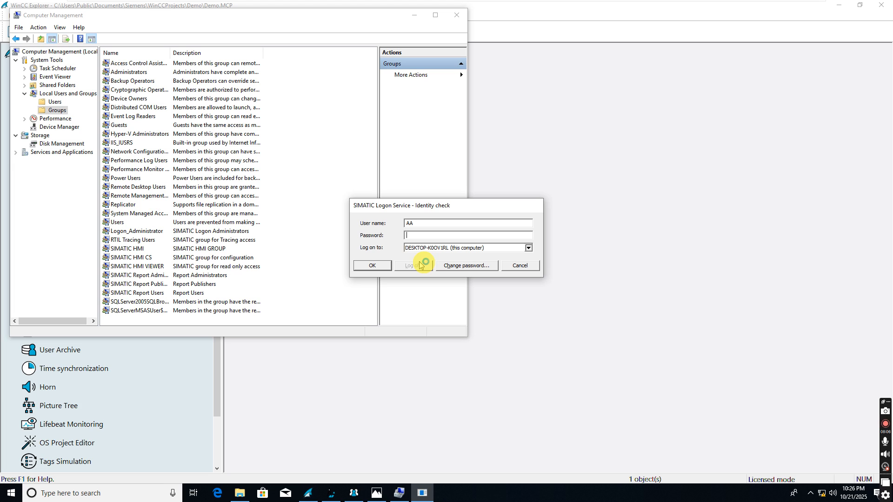
{"action": "type", "text": "••"}
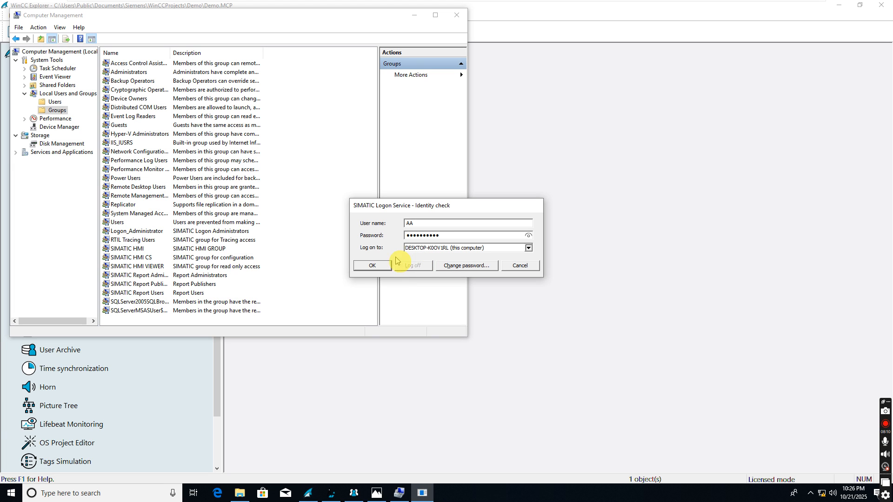
{"action": "left_click", "coordinate": [385, 269]}
Step: Enable automatic logoff with a Delay time of 2 and save it with Apply and OK
{"action": "left_click", "coordinate": [433, 177]}
{"action": "left_click", "coordinate": [472, 177]}
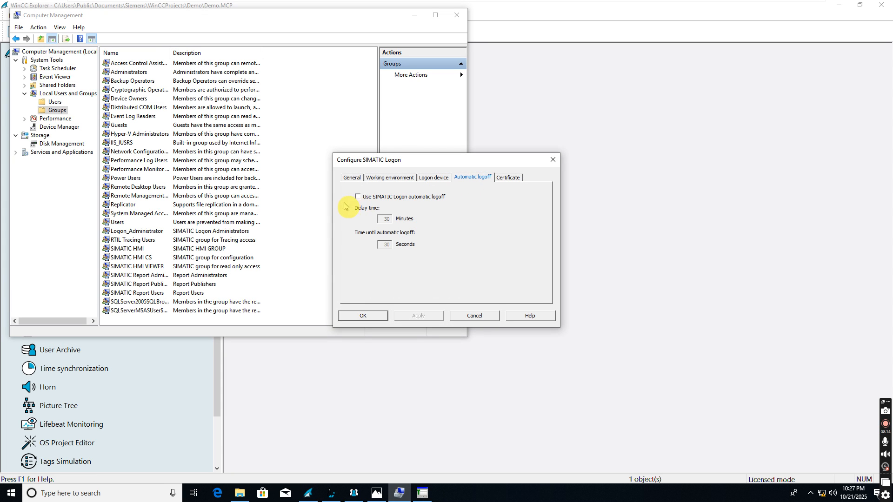
{"action": "left_click", "coordinate": [357, 197]}
{"action": "double_click", "coordinate": [385, 219]}
{"action": "type", "text": "2"}
{"action": "left_click", "coordinate": [412, 319]}
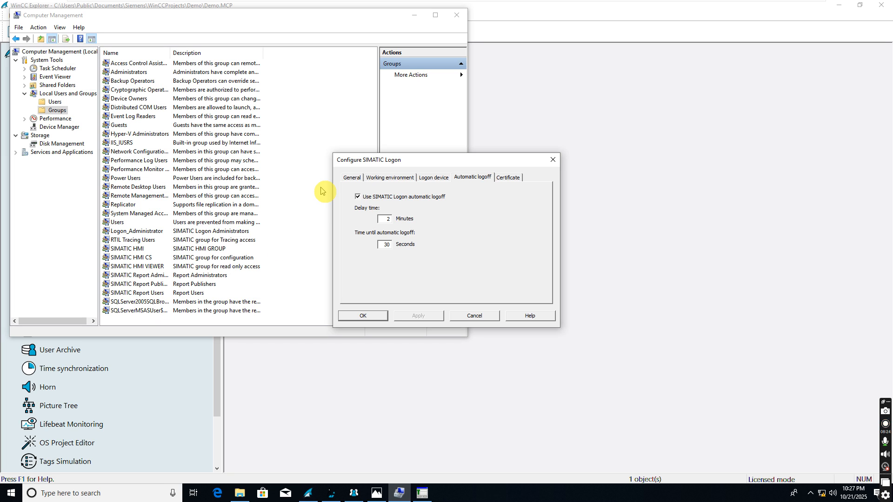
{"action": "left_click", "coordinate": [362, 316]}
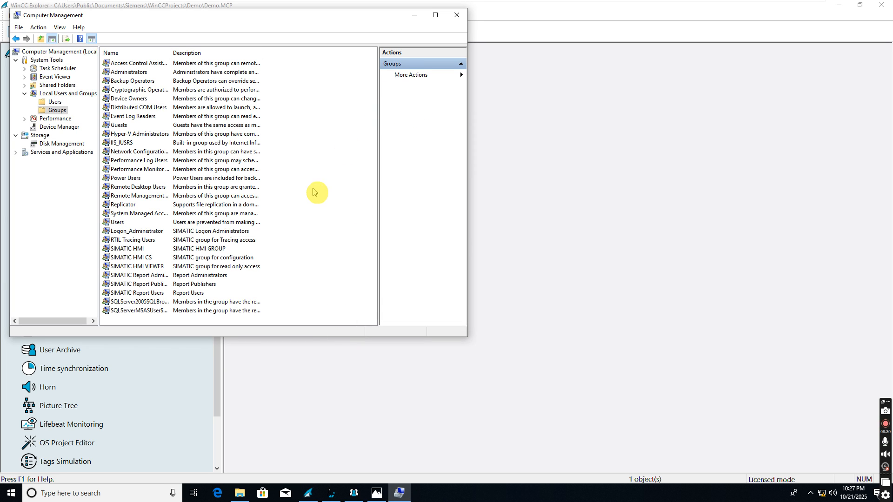
{"action": "left_click", "coordinate": [57, 111]}
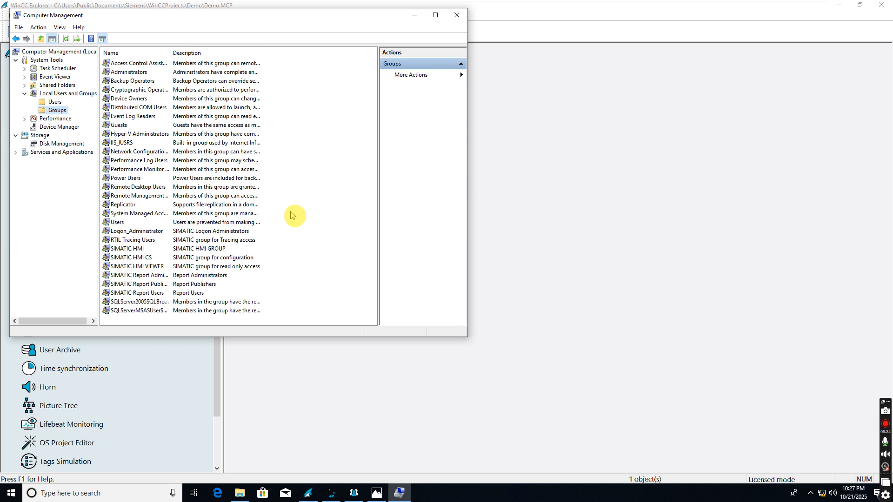
{"action": "left_click", "coordinate": [332, 493]}
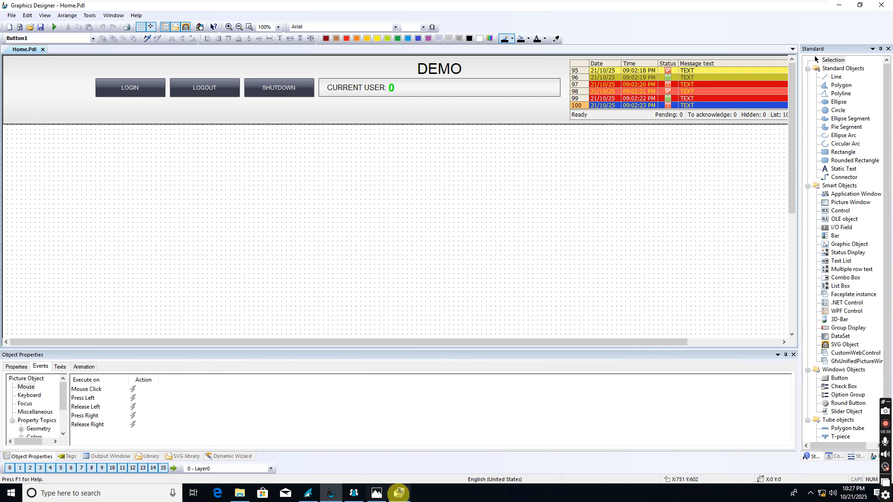
Step: Use New Group in the Groups list to create WinCC_Admin and WinCC_Oper, then close the dialog
{"action": "left_click", "coordinate": [353, 493]}
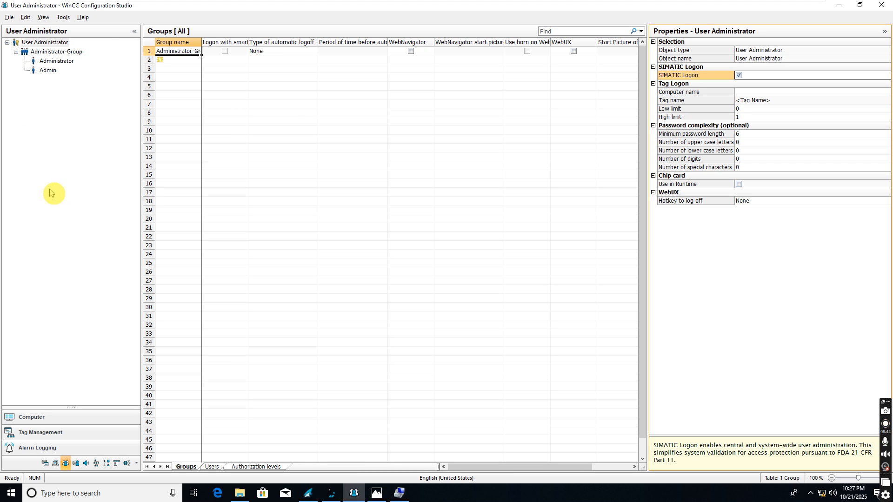
{"action": "left_click", "coordinate": [396, 492]}
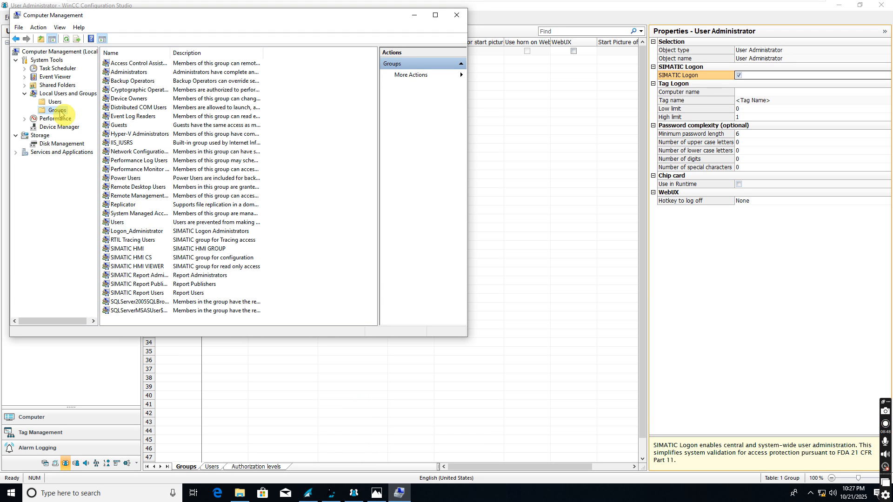
{"action": "right_click", "coordinate": [302, 154]}
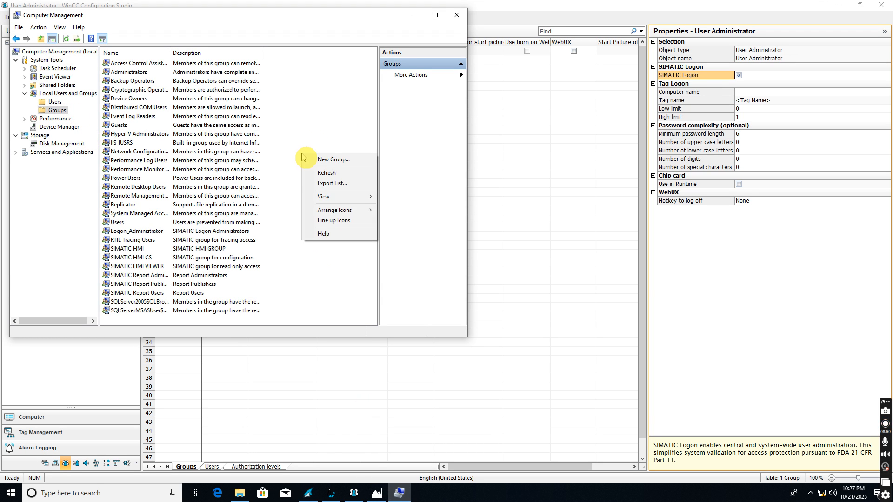
{"action": "left_click", "coordinate": [324, 158]}
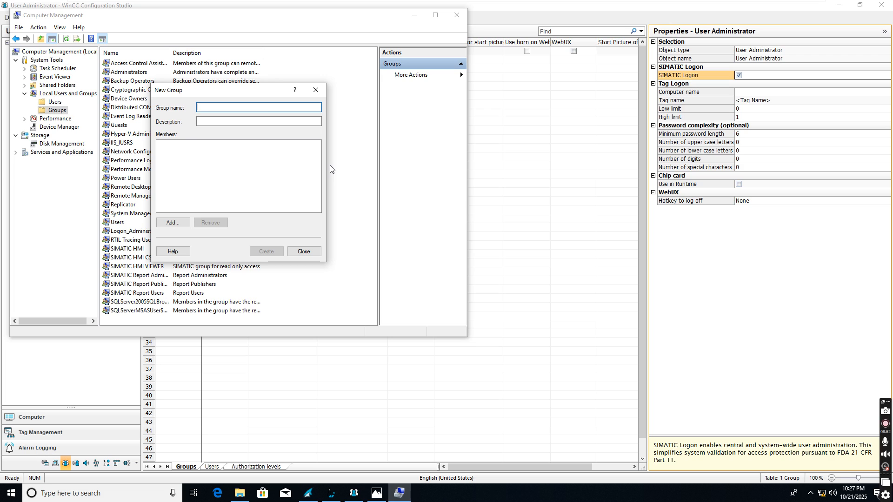
{"action": "type", "text": "Win"}
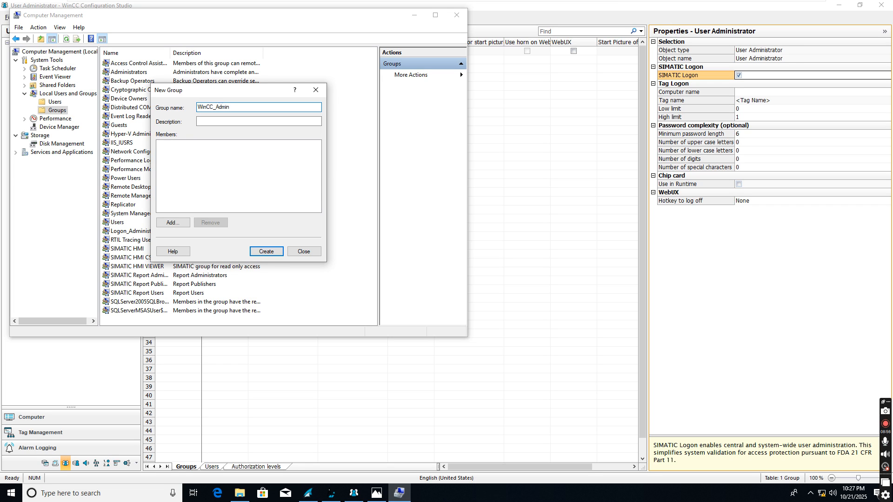
{"action": "type", "text": "CC_Admin"}
{"action": "left_click", "coordinate": [266, 251]}
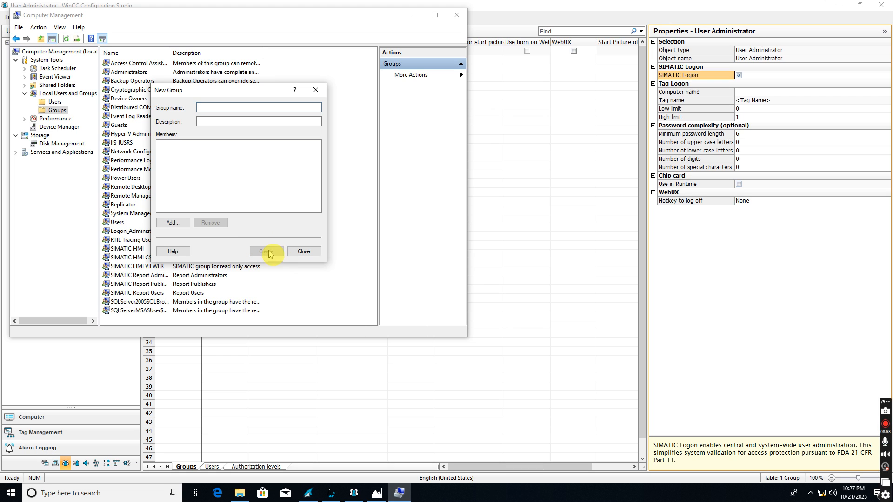
{"action": "type", "text": "WinCC_Oper"}
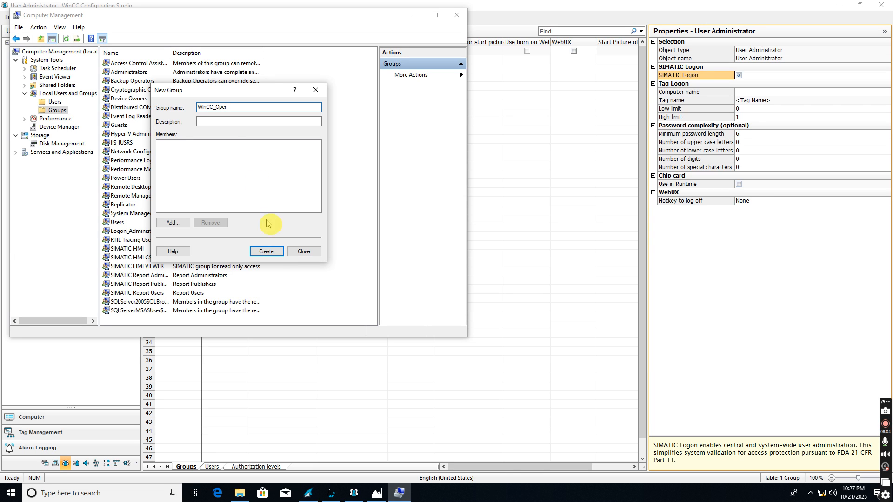
{"action": "left_click", "coordinate": [278, 251]}
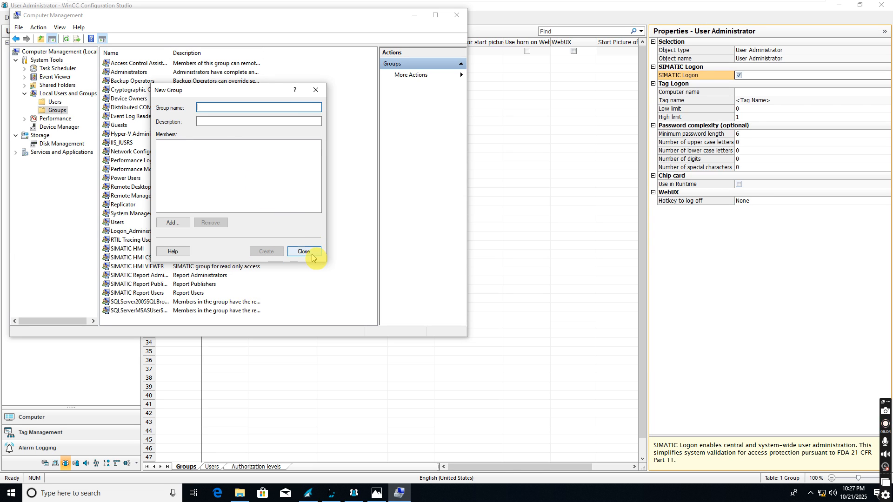
{"action": "left_click", "coordinate": [311, 255]}
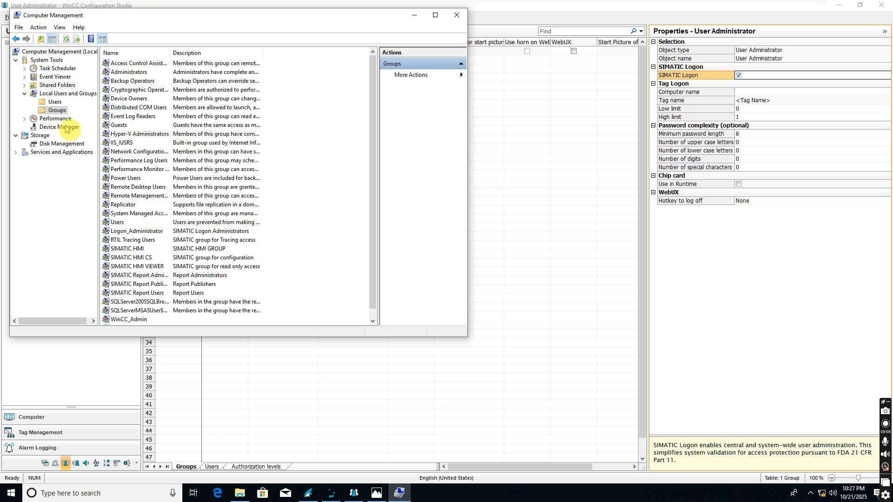
Step: Create local user Admin1 with a password from the Users list's New User form
{"action": "left_click", "coordinate": [55, 102]}
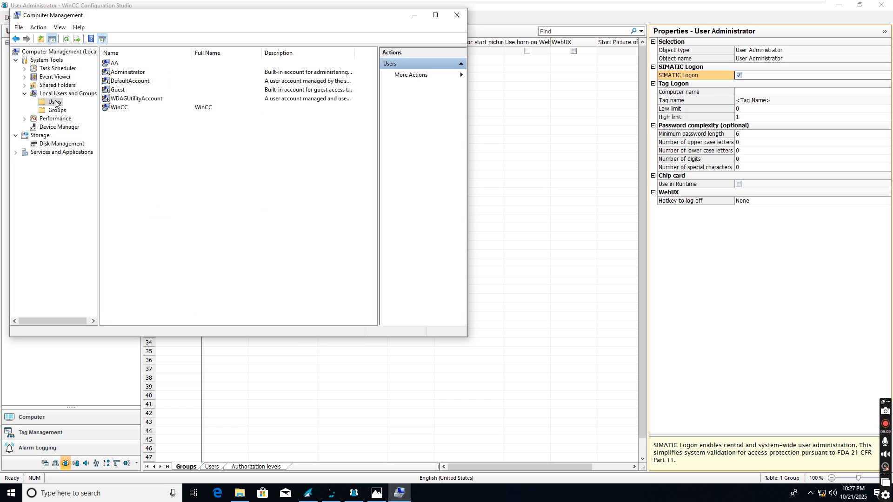
{"action": "right_click", "coordinate": [138, 165]}
{"action": "left_click", "coordinate": [168, 168]}
{"action": "type", "text": "Admin1"}
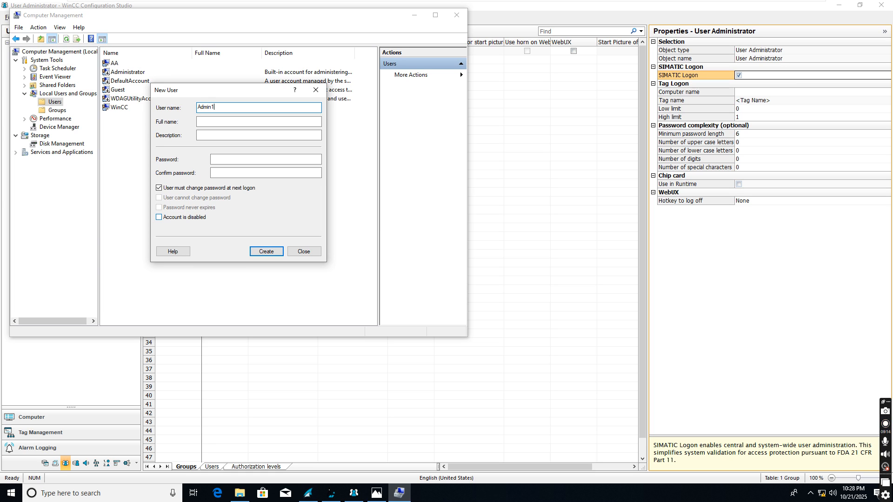
{"action": "left_click", "coordinate": [237, 160]}
{"action": "type", "text": "••••••"}
{"action": "left_click", "coordinate": [250, 171]}
{"action": "type", "text": "••••••"}
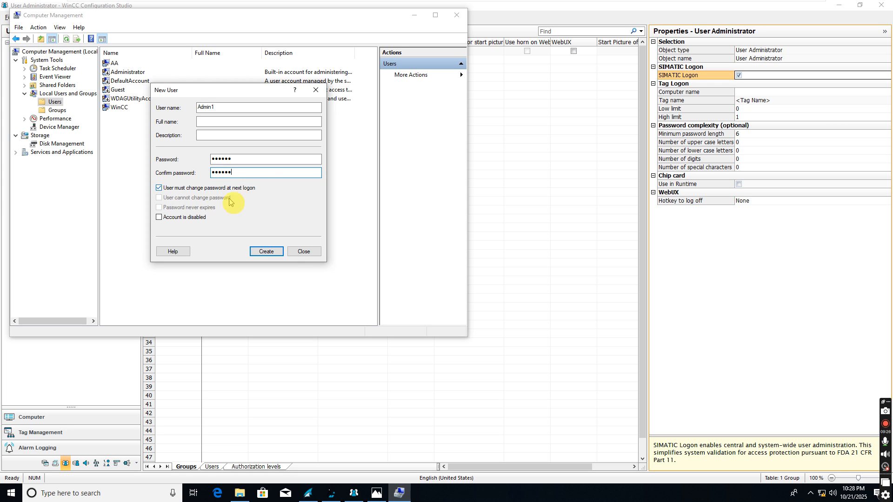
{"action": "left_click", "coordinate": [266, 252]}
Step: Create local user Admin2 with a password
{"action": "type", "text": "Ad"}
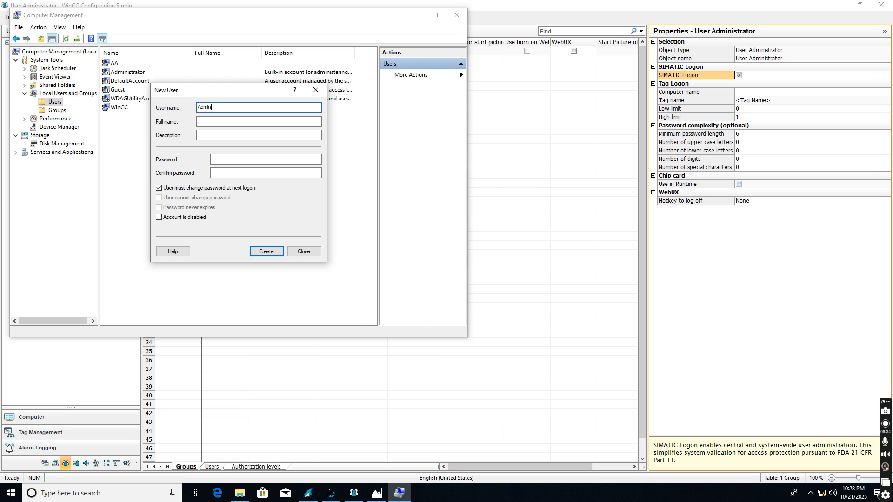
{"action": "left_click", "coordinate": [221, 159]}
{"action": "type", "text": "1234"}
{"action": "left_click", "coordinate": [248, 175]}
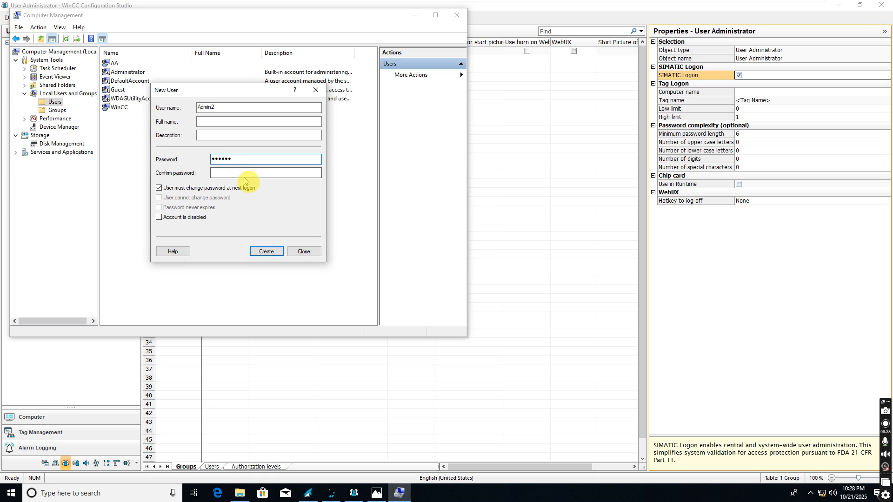
{"action": "type", "text": "1234"}
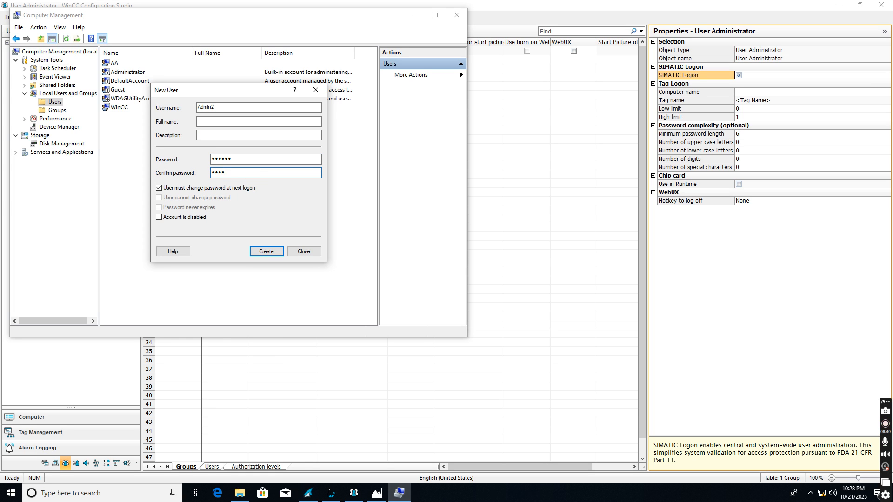
{"action": "left_click", "coordinate": [271, 251]}
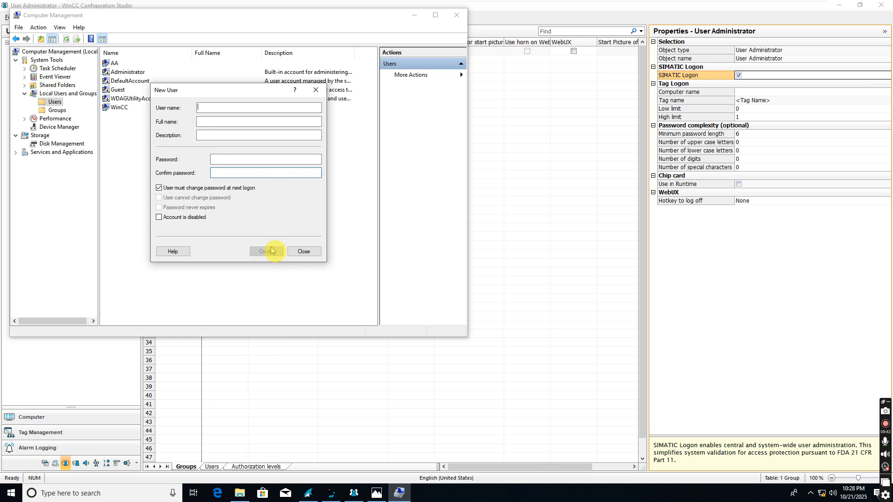
Step: Create local user Oper1 with a password and close the New User form
{"action": "type", "text": "Op"}
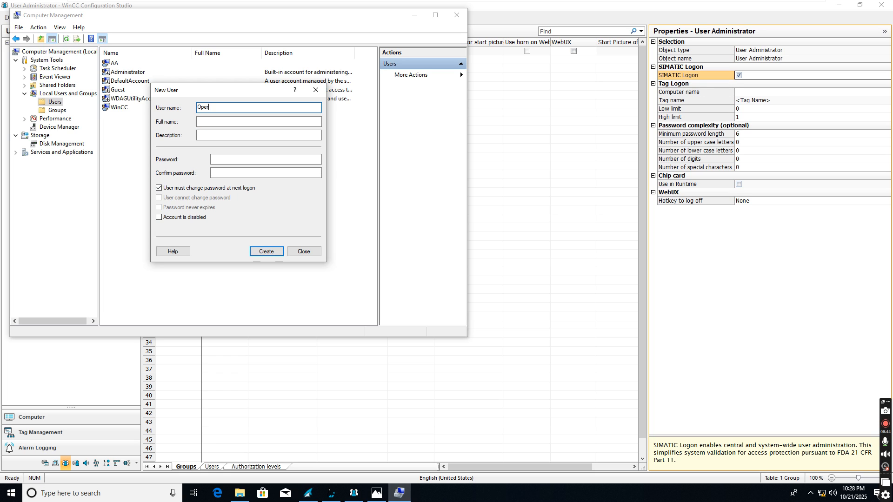
{"action": "type", "text": "er"}
{"action": "left_click", "coordinate": [230, 161]}
{"action": "left_click", "coordinate": [259, 107]}
{"action": "type", "text": "1"}
{"action": "left_click", "coordinate": [240, 158]}
{"action": "type", "text": "1234"}
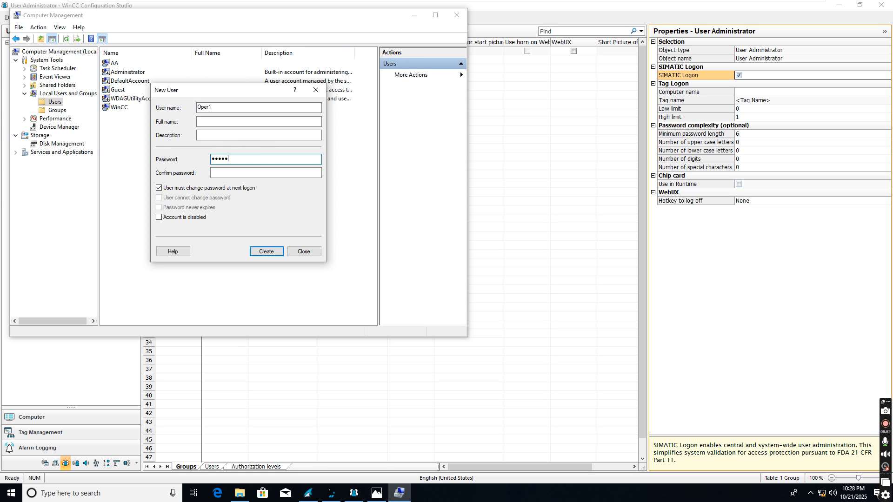
{"action": "left_click", "coordinate": [239, 175]}
{"action": "type", "text": "12345"}
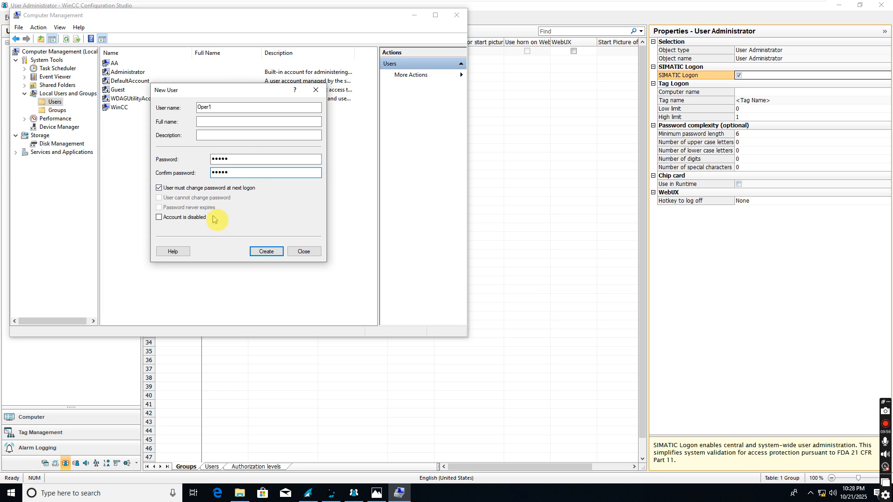
{"action": "left_click", "coordinate": [263, 251]}
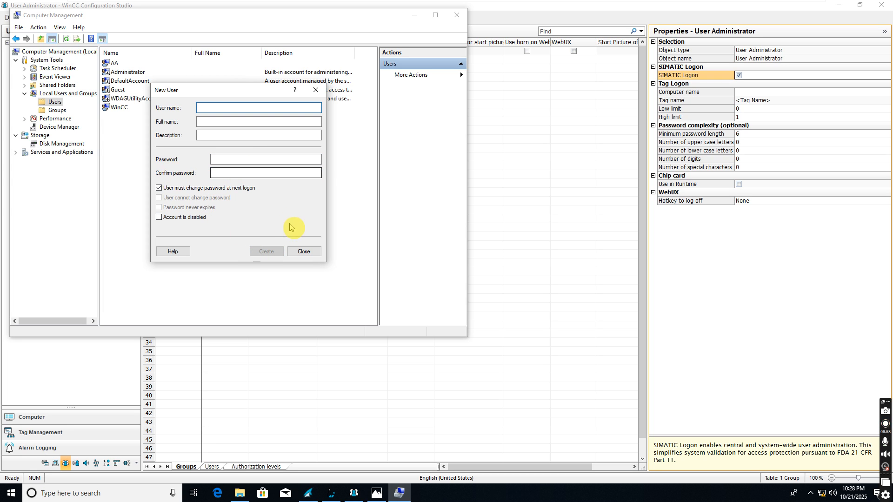
{"action": "left_click", "coordinate": [304, 251]}
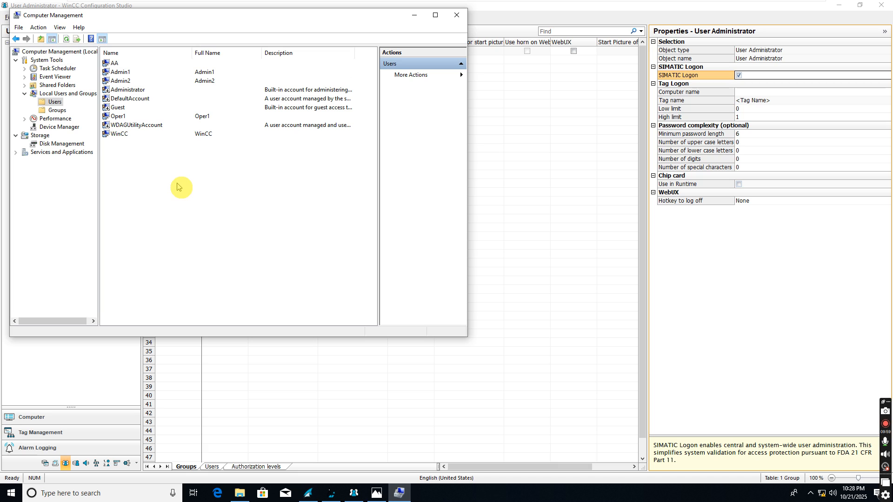
Step: Review the Admin1, Admin2 and Oper1 accounts, then return to the local groups list
{"action": "left_click", "coordinate": [122, 72]}
{"action": "left_click", "coordinate": [120, 81]}
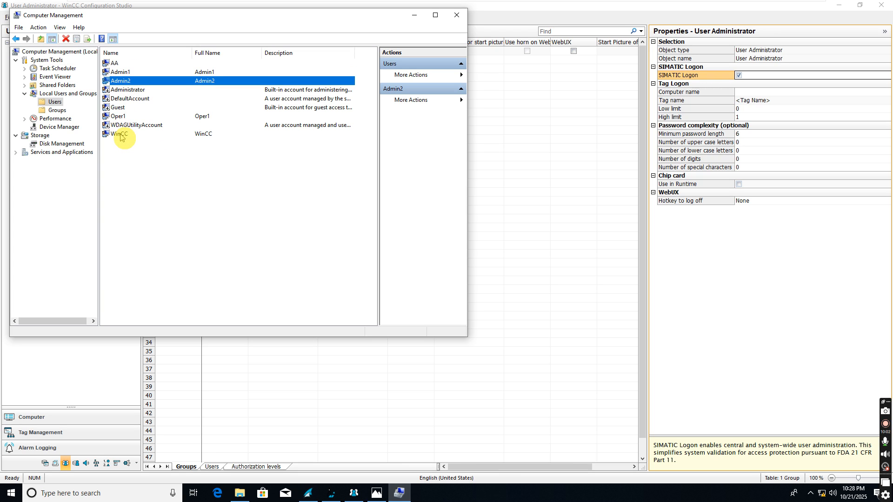
{"action": "left_click", "coordinate": [119, 116]}
{"action": "left_click", "coordinate": [128, 73]}
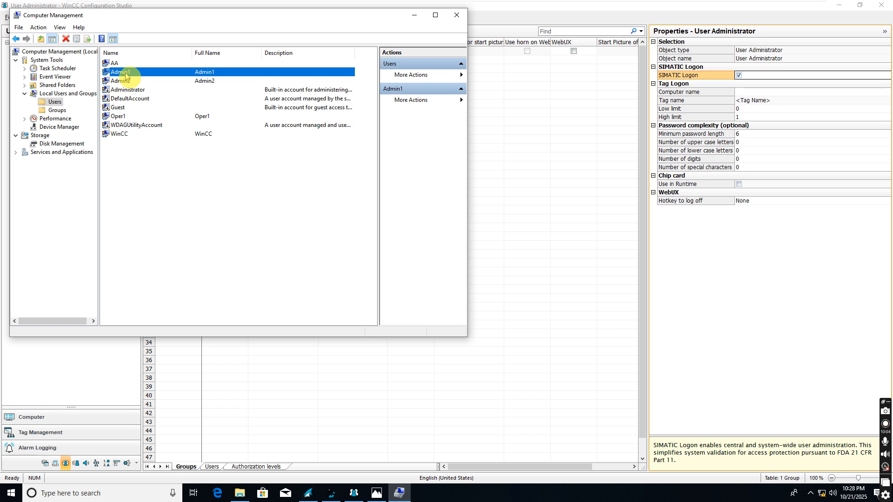
{"action": "left_click", "coordinate": [57, 110]}
{"action": "scroll", "coordinate": [149, 289], "scroll_direction": "down", "scroll_amount": 1}
Step: Add Admin1 and Admin2 as members of the WinCC_Admin group
{"action": "double_click", "coordinate": [125, 312]}
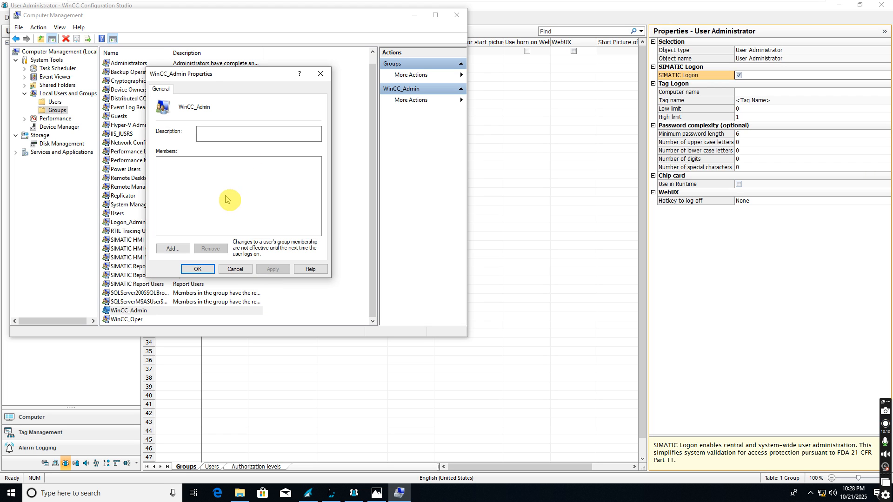
{"action": "left_click", "coordinate": [172, 248]}
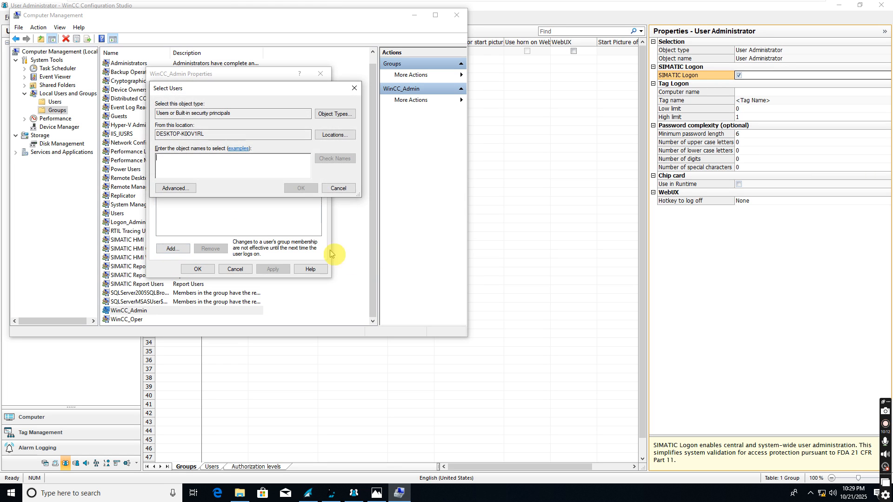
{"action": "left_click", "coordinate": [186, 188]}
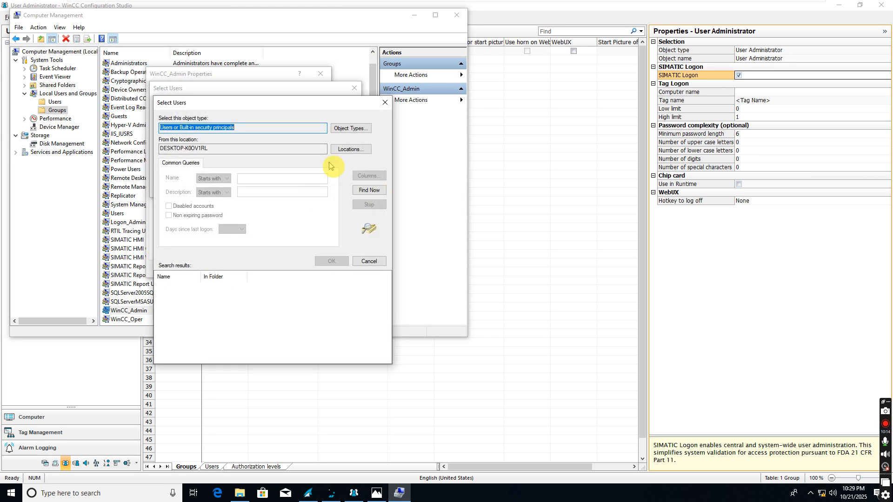
{"action": "left_click", "coordinate": [375, 190]}
{"action": "left_click", "coordinate": [181, 297]}
{"action": "left_click", "coordinate": [177, 303], "text": "ctrl"}
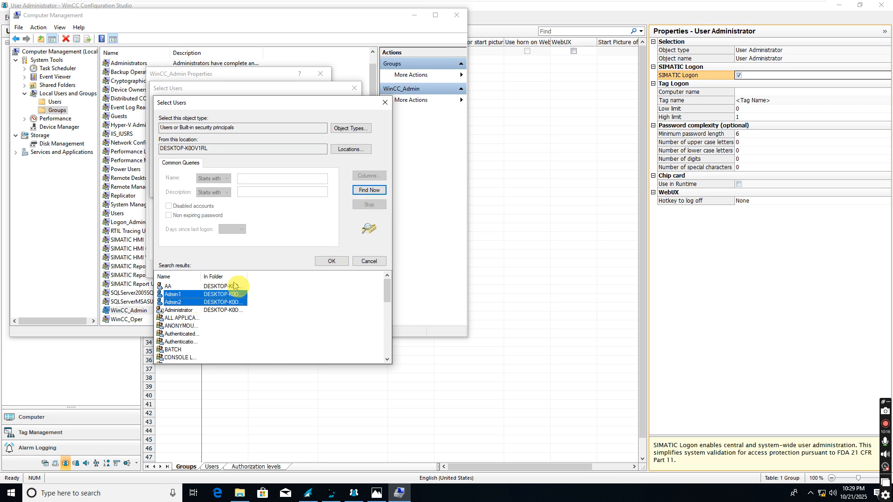
{"action": "left_click", "coordinate": [331, 261]}
{"action": "left_click", "coordinate": [299, 186]}
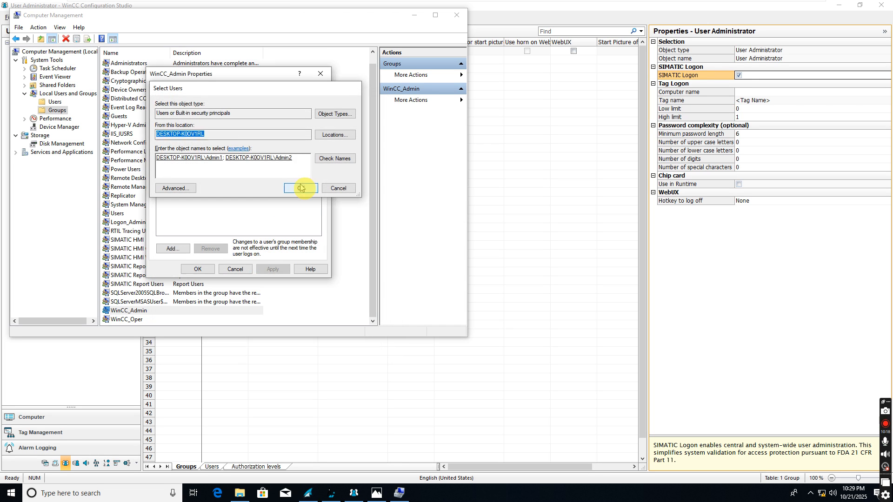
{"action": "left_click", "coordinate": [273, 268]}
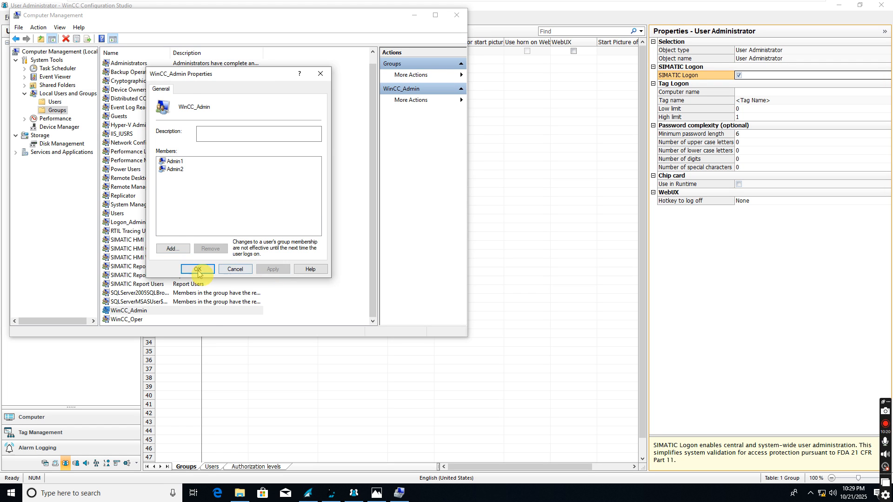
{"action": "left_click", "coordinate": [198, 269]}
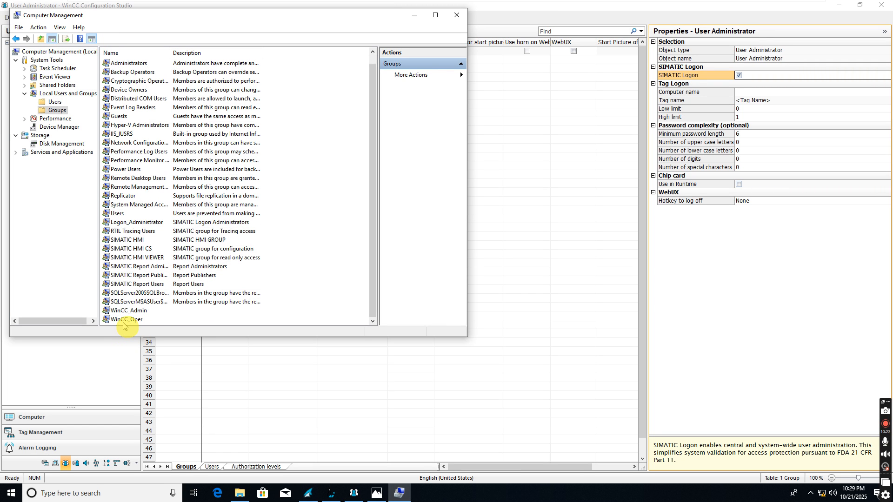
Step: Add Oper1 as a member of the WinCC_Oper group
{"action": "left_click", "coordinate": [124, 321]}
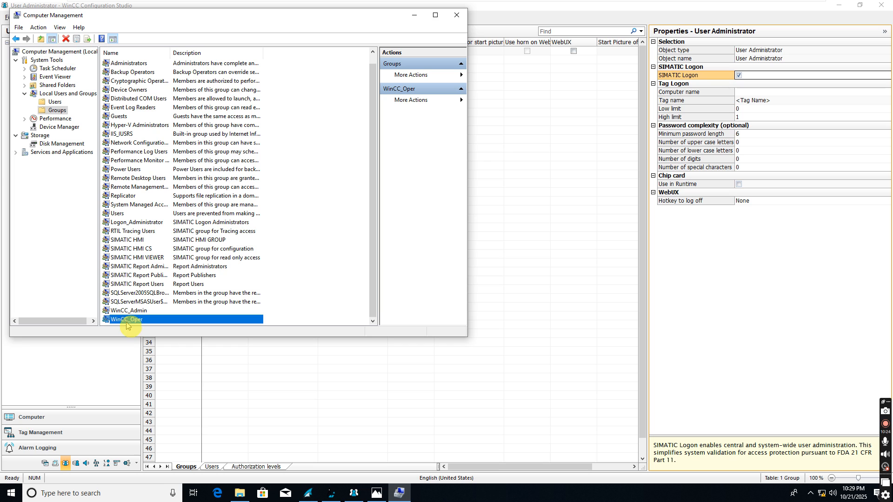
{"action": "double_click", "coordinate": [126, 320]}
{"action": "left_click", "coordinate": [173, 249]}
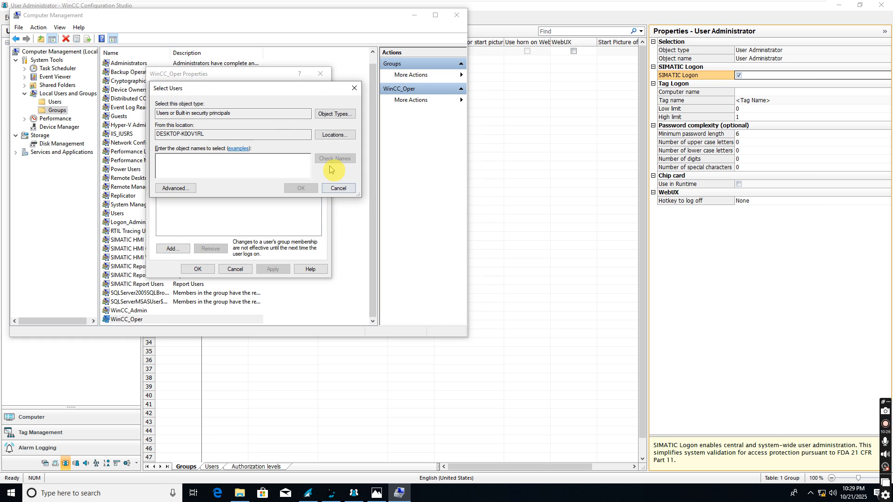
{"action": "left_click", "coordinate": [188, 188]}
{"action": "left_click", "coordinate": [369, 190]}
{"action": "scroll", "coordinate": [219, 321], "scroll_direction": "down", "scroll_amount": 10}
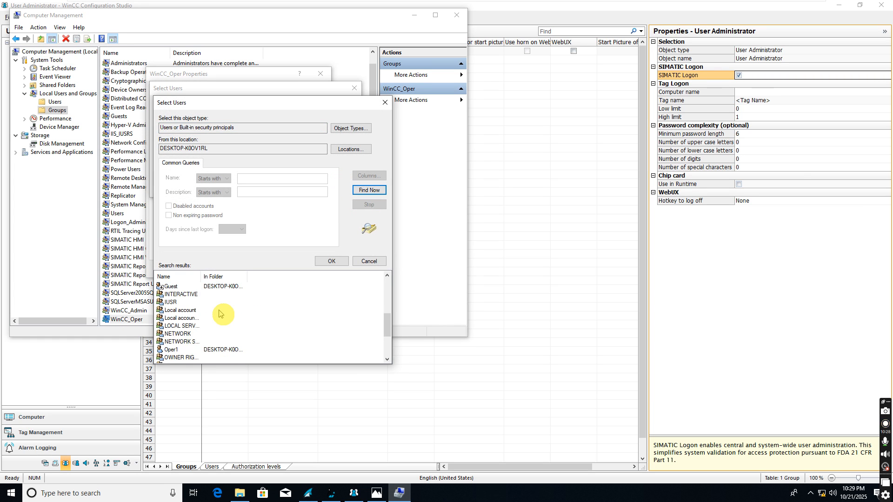
{"action": "left_click", "coordinate": [176, 288]}
{"action": "double_click", "coordinate": [176, 287]}
{"action": "left_click", "coordinate": [299, 189]}
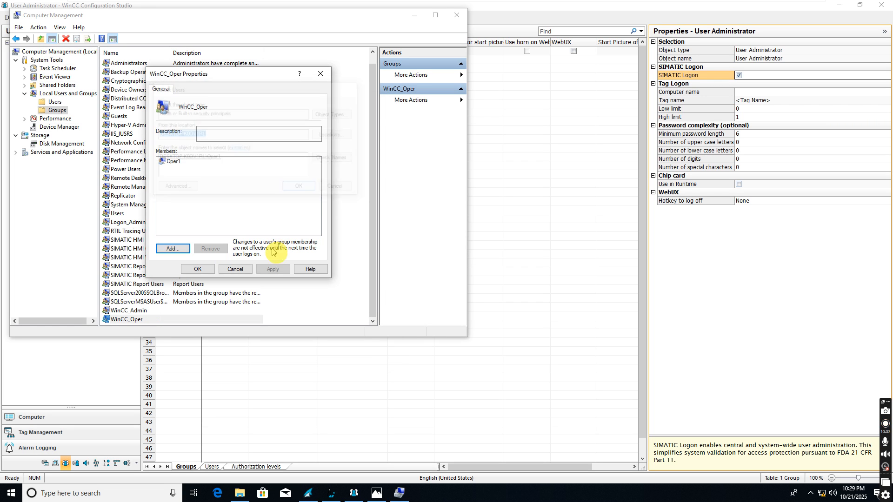
{"action": "left_click", "coordinate": [198, 269]}
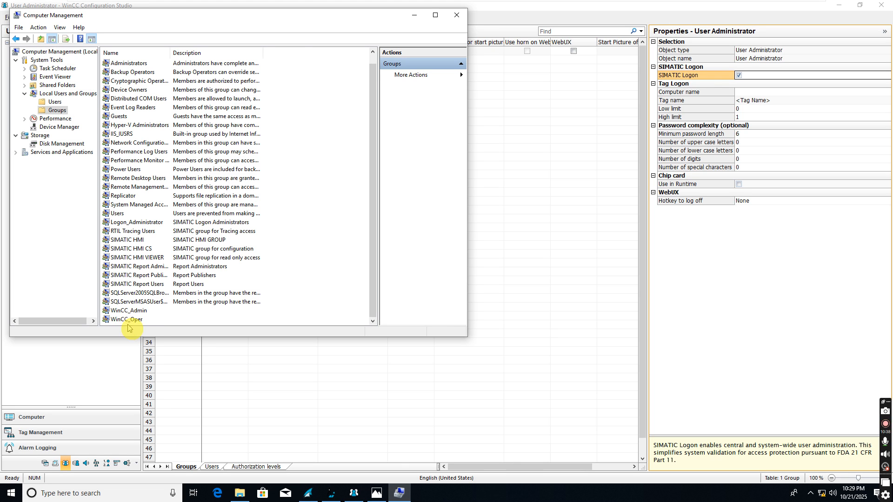
{"action": "left_click", "coordinate": [106, 360]}
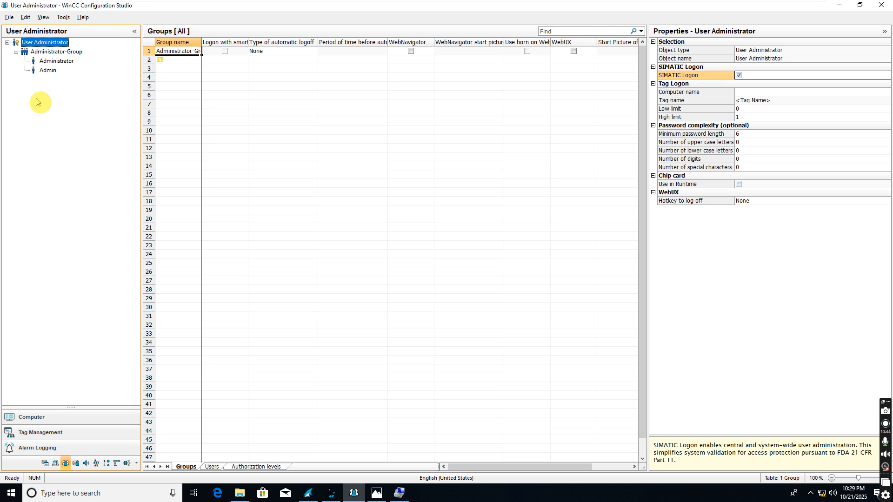
Step: Create a WinCC_Admin user group in User Administrator, matching the Windows group name
{"action": "right_click", "coordinate": [43, 50]}
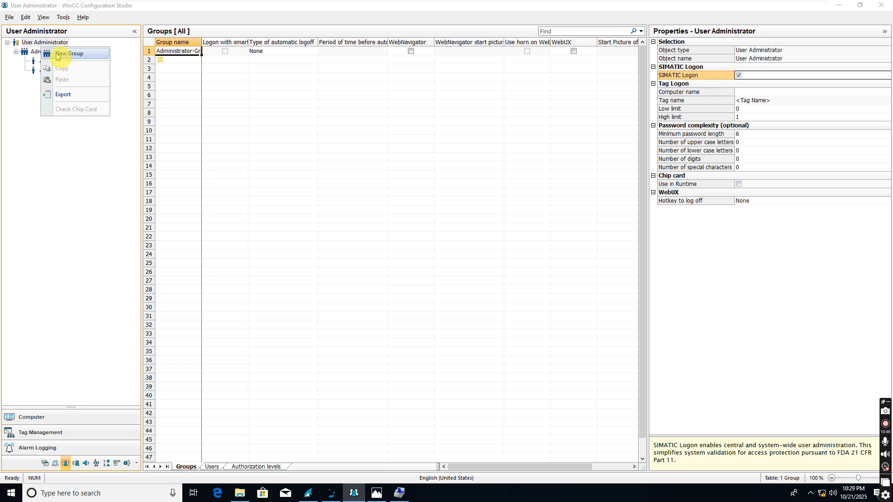
{"action": "left_click", "coordinate": [55, 54]}
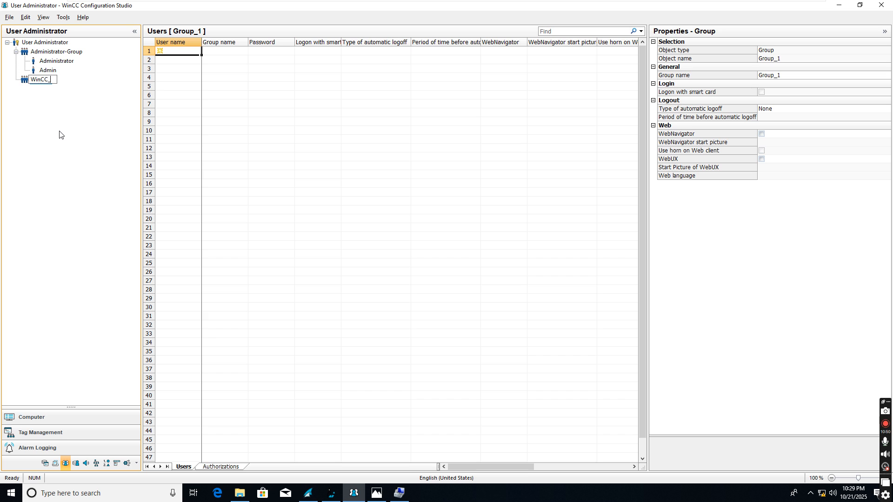
{"action": "key", "text": "Return"}
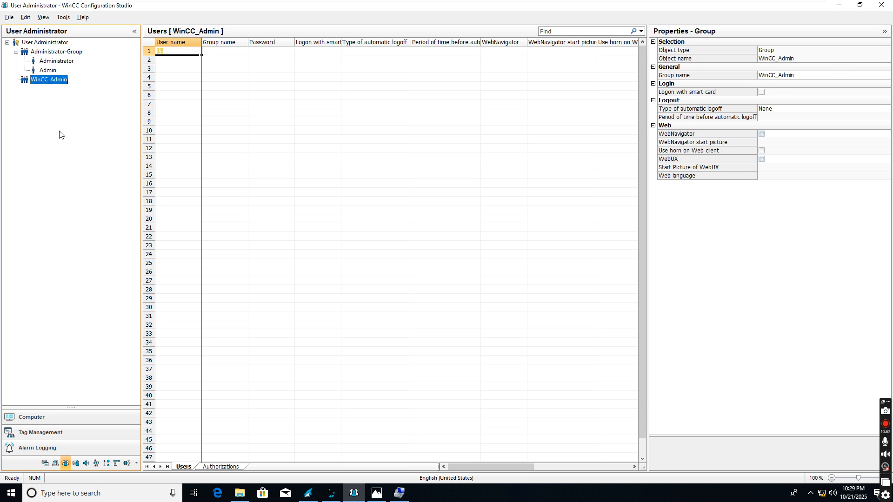
{"action": "key", "text": "alt+Tab"}
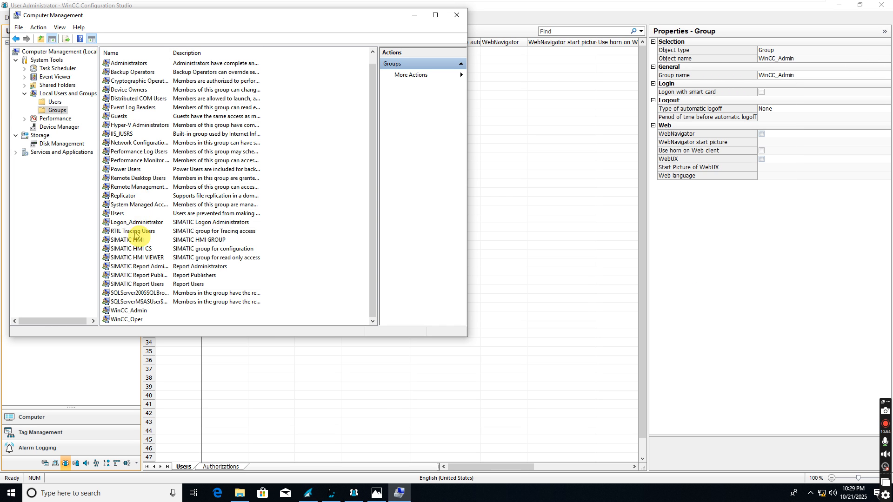
{"action": "left_click", "coordinate": [150, 311]}
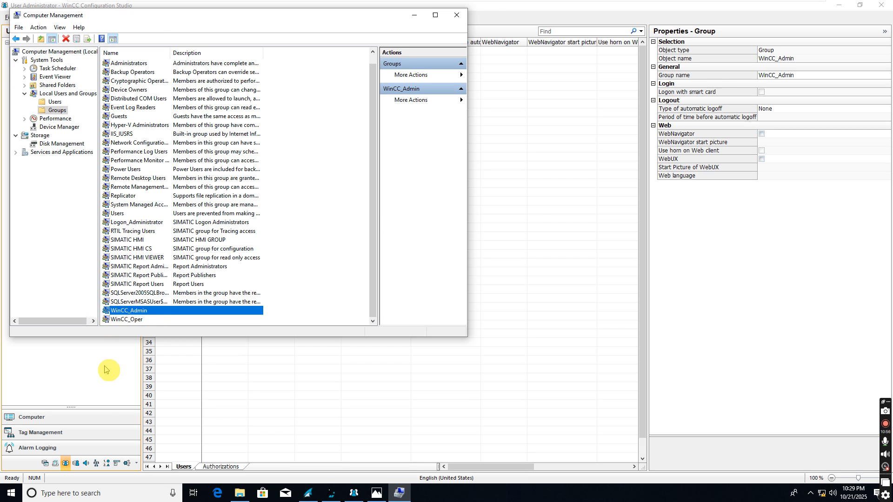
{"action": "key", "text": "alt+Tab"}
Step: Create a WinCC_Oper user group matching its Windows name, then bring back the Demo project explorer
{"action": "right_click", "coordinate": [47, 44]}
{"action": "left_click", "coordinate": [65, 48]}
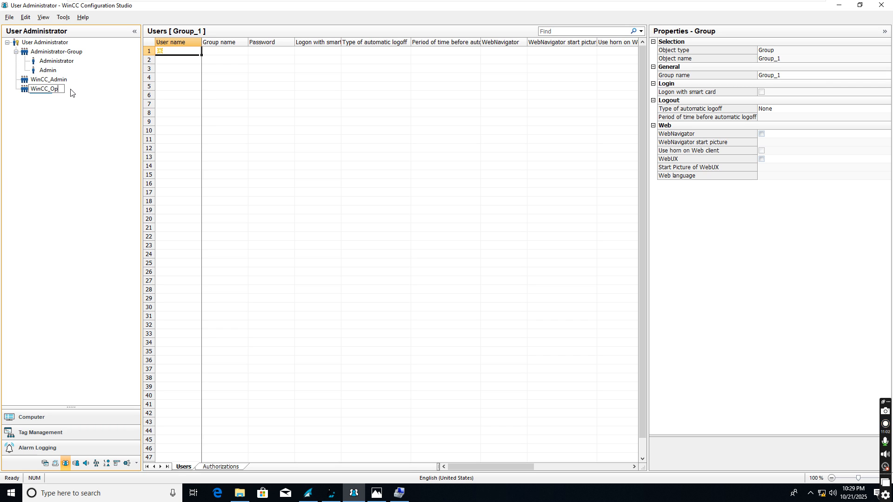
{"action": "key", "text": "Return"}
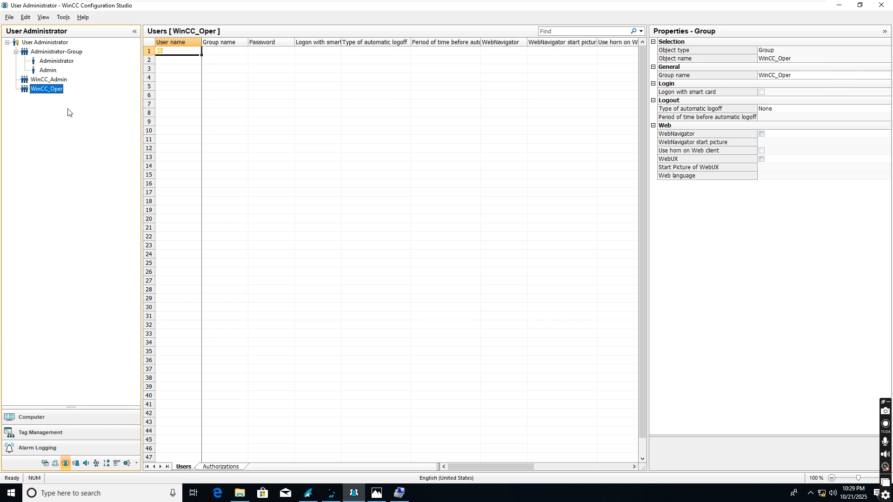
{"action": "key", "text": "alt+Tab"}
{"action": "left_click", "coordinate": [133, 319]}
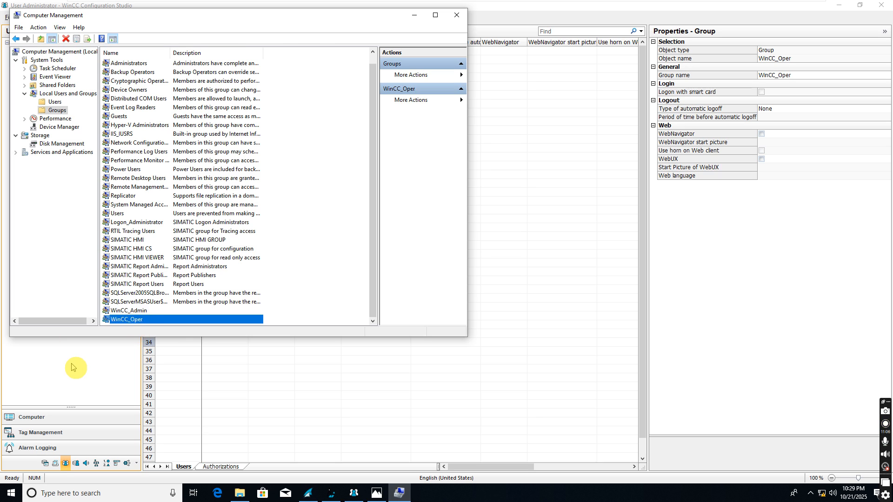
{"action": "key", "text": "alt+Tab"}
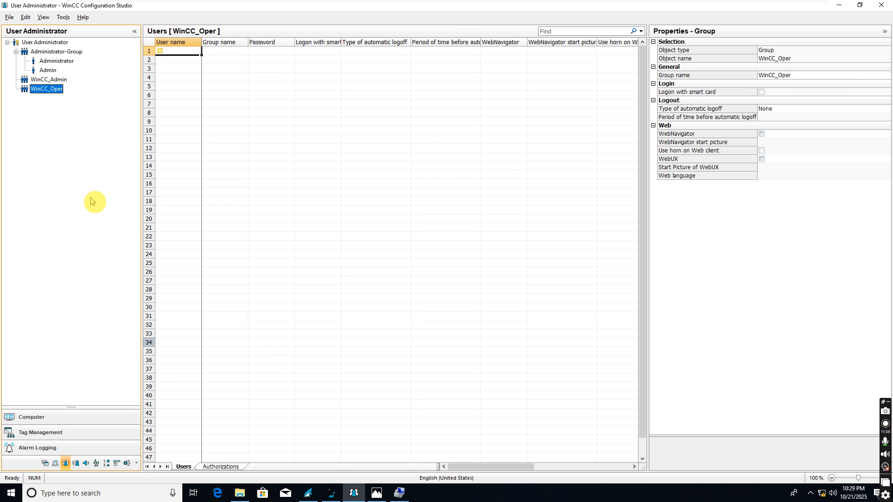
{"action": "left_click", "coordinate": [52, 80]}
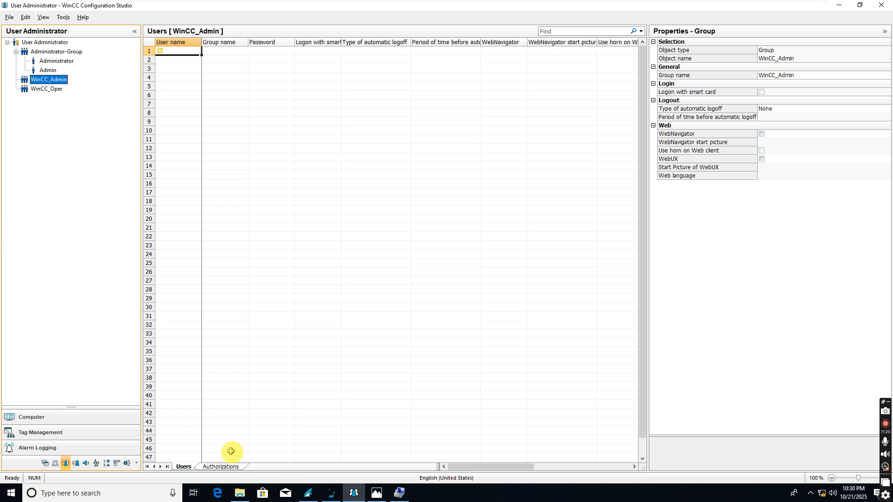
{"action": "left_click", "coordinate": [308, 493]}
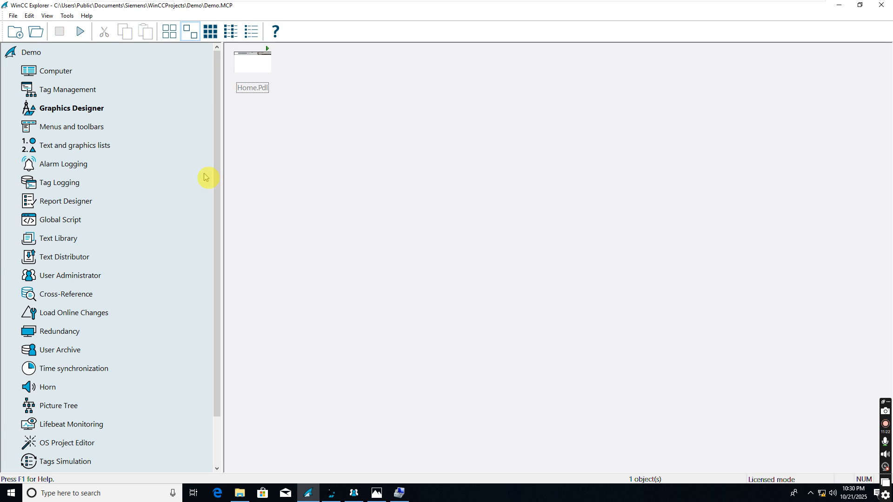
Step: Activate the Demo project runtime and launch Local Security Policy as administrator
{"action": "left_click", "coordinate": [78, 32]}
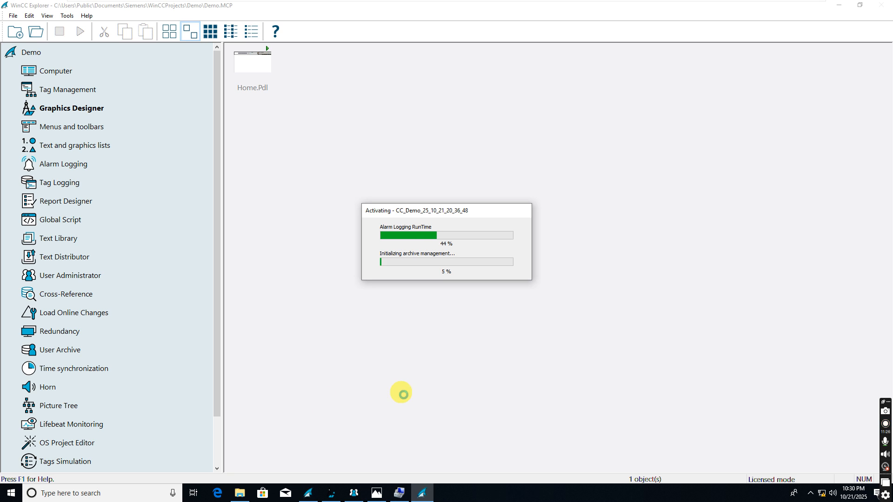
{"action": "key", "text": "super"}
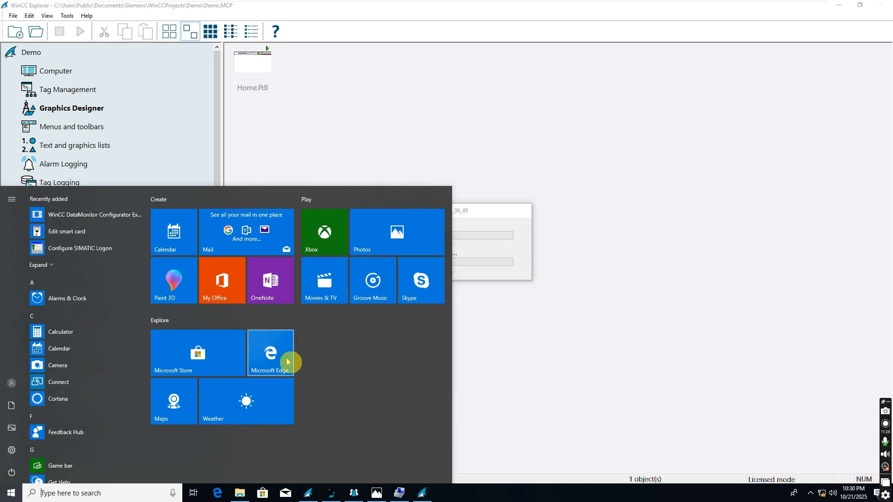
{"action": "type", "text": "local"}
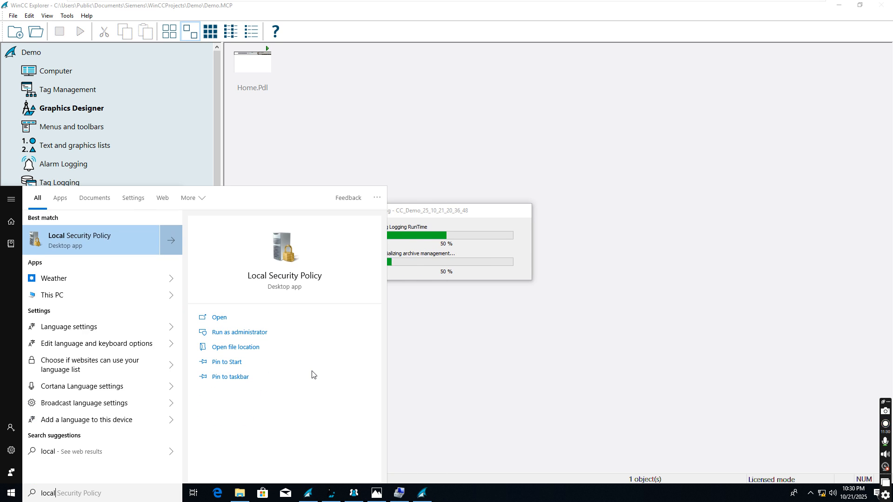
{"action": "left_click", "coordinate": [240, 333]}
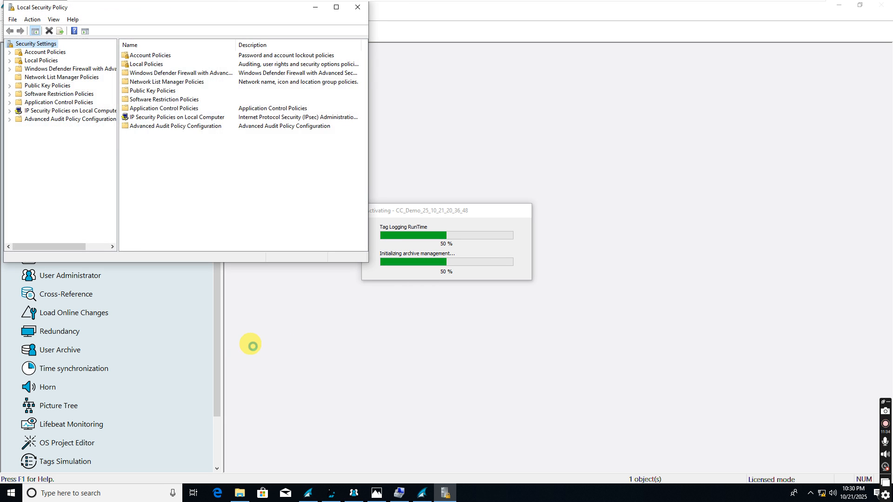
Step: Open Password Policy and view Maximum password age, closing it unchanged
{"action": "left_click", "coordinate": [10, 52]}
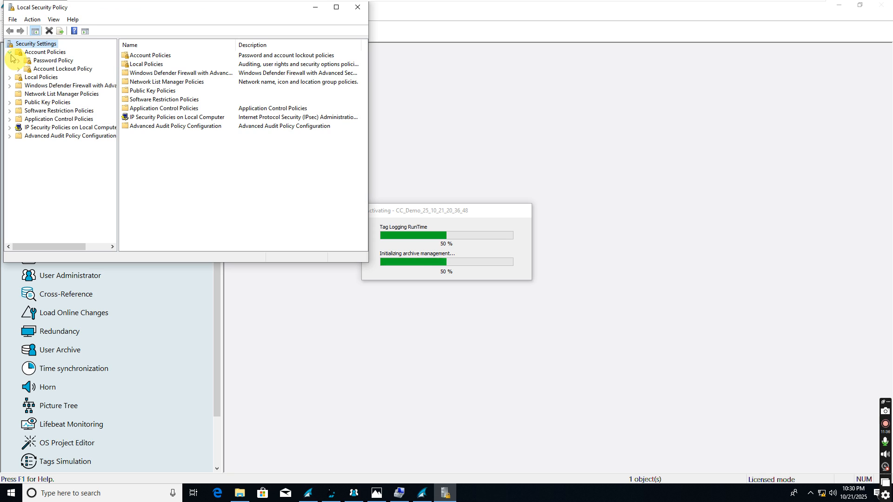
{"action": "left_click", "coordinate": [11, 78]}
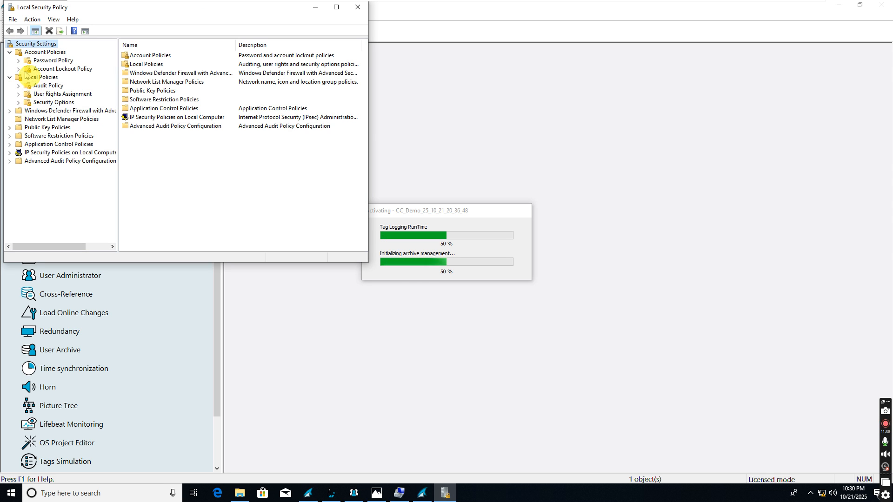
{"action": "left_click", "coordinate": [52, 61]}
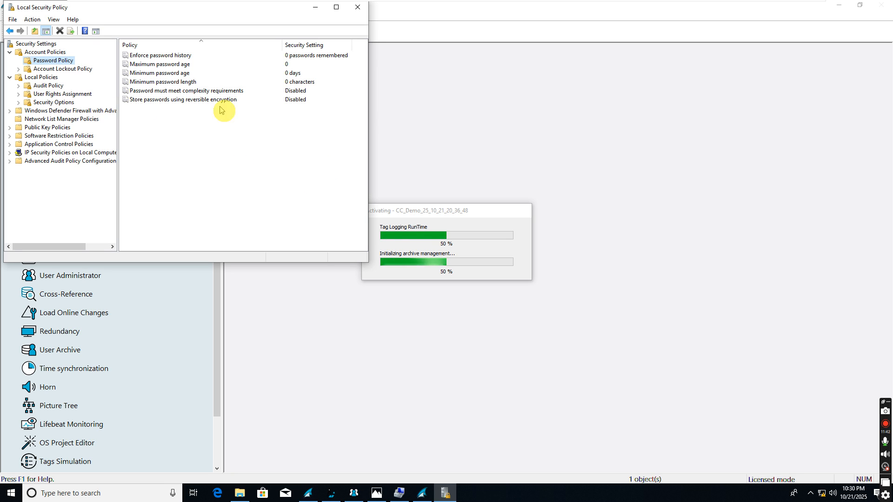
{"action": "double_click", "coordinate": [169, 65]}
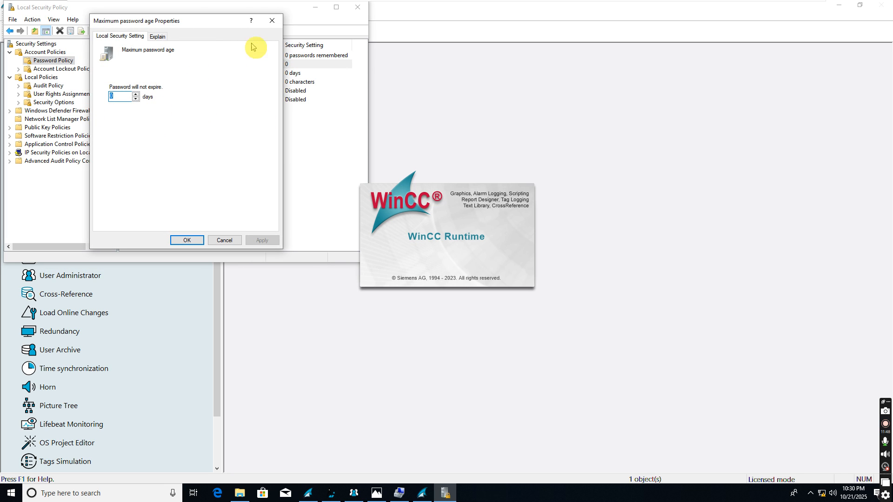
{"action": "left_click", "coordinate": [272, 21]}
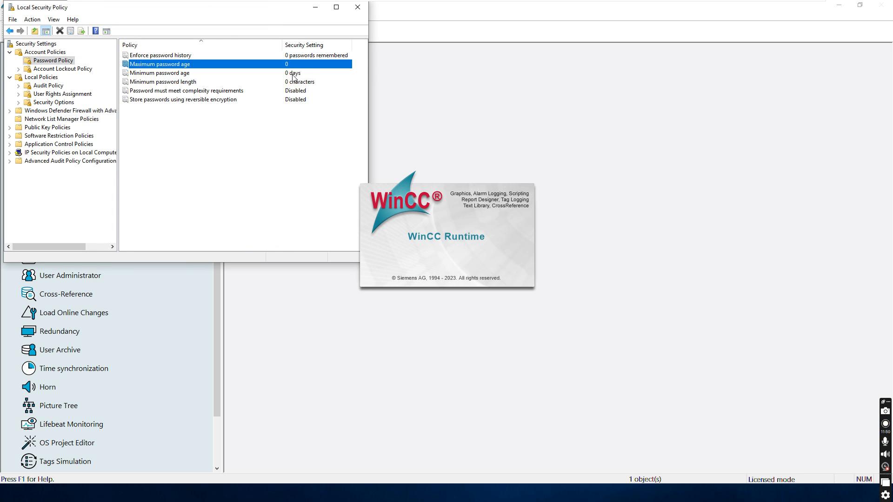
{"action": "key", "text": "super"}
{"action": "key", "text": "alt+Tab"}
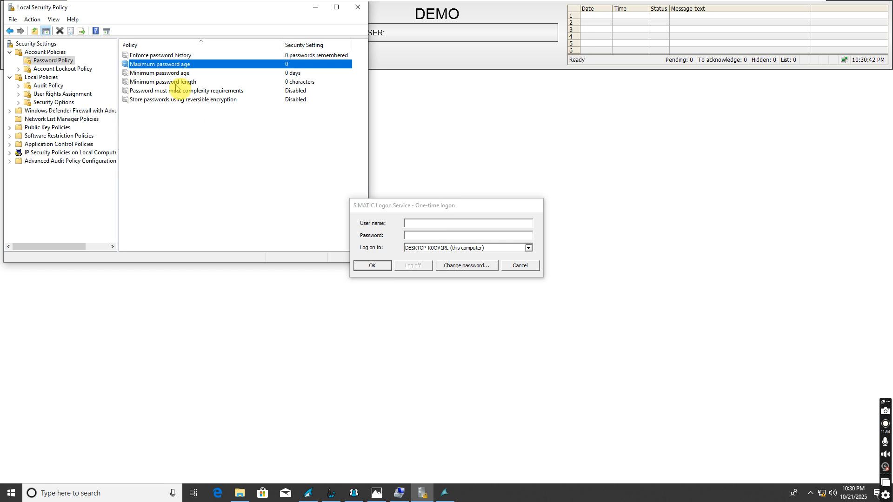
Step: Check minimum password length and complexity, then view Account Lockout and Audit policies
{"action": "left_click", "coordinate": [175, 83]}
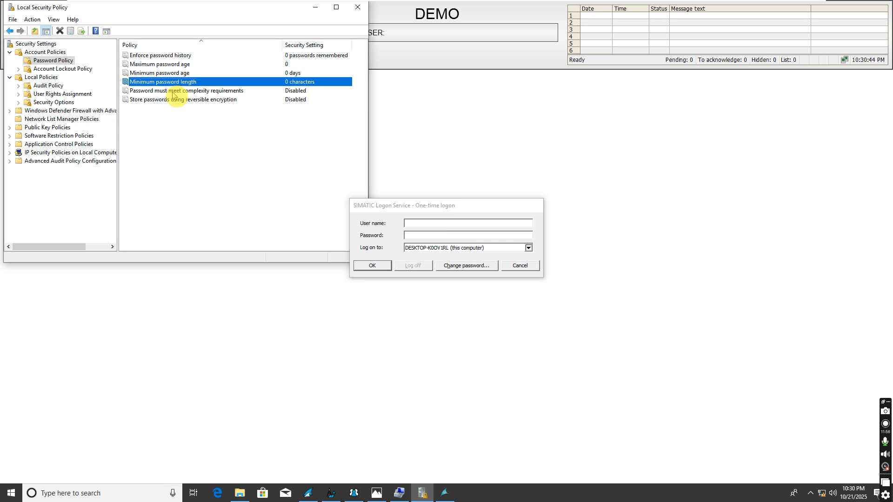
{"action": "left_click", "coordinate": [165, 92]}
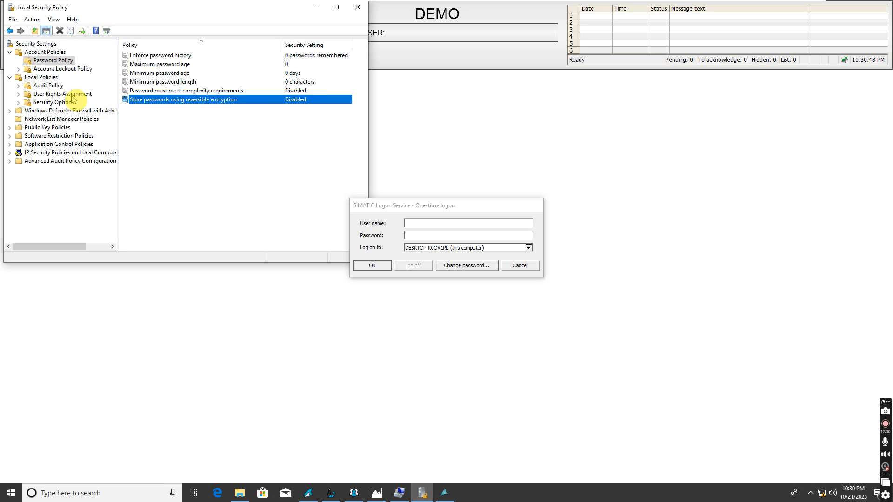
{"action": "left_click", "coordinate": [46, 70]}
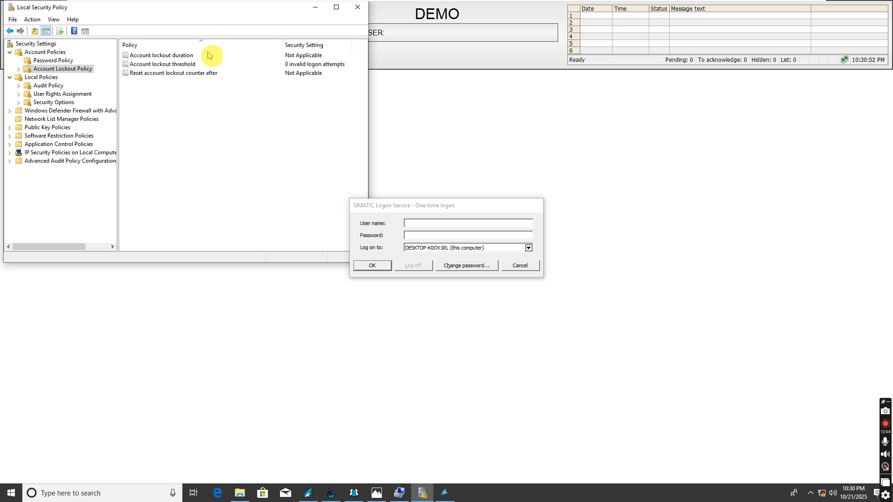
{"action": "left_click", "coordinate": [46, 86]}
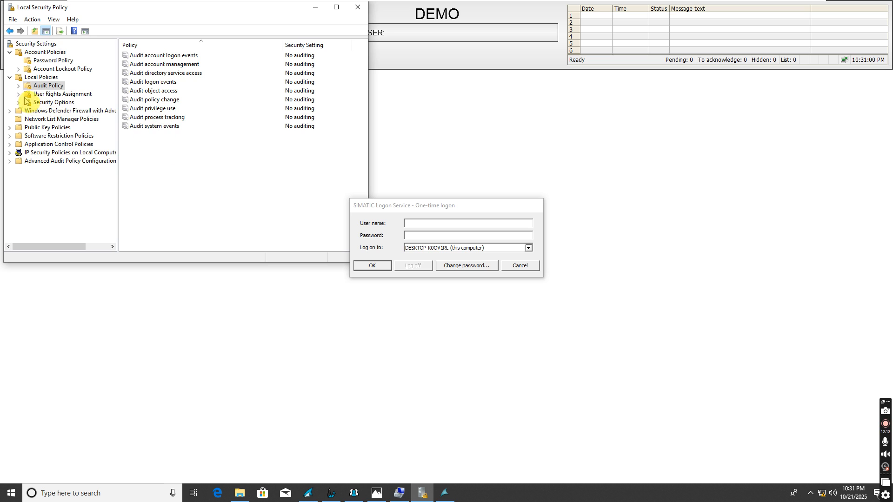
Step: Browse the User Rights Assignment and Security Options policy lists
{"action": "left_click", "coordinate": [49, 95]}
{"action": "left_click", "coordinate": [51, 103]}
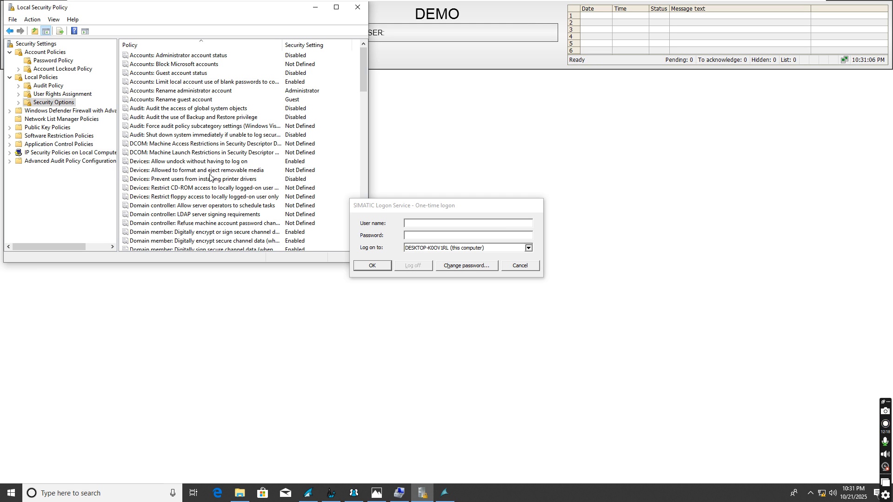
{"action": "scroll", "coordinate": [208, 176], "scroll_direction": "down", "scroll_amount": 13}
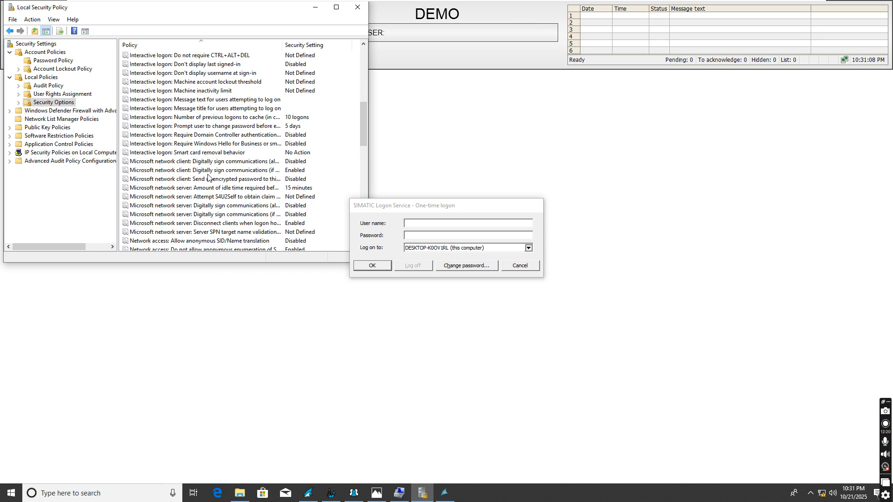
{"action": "scroll", "coordinate": [208, 178], "scroll_direction": "down", "scroll_amount": 8}
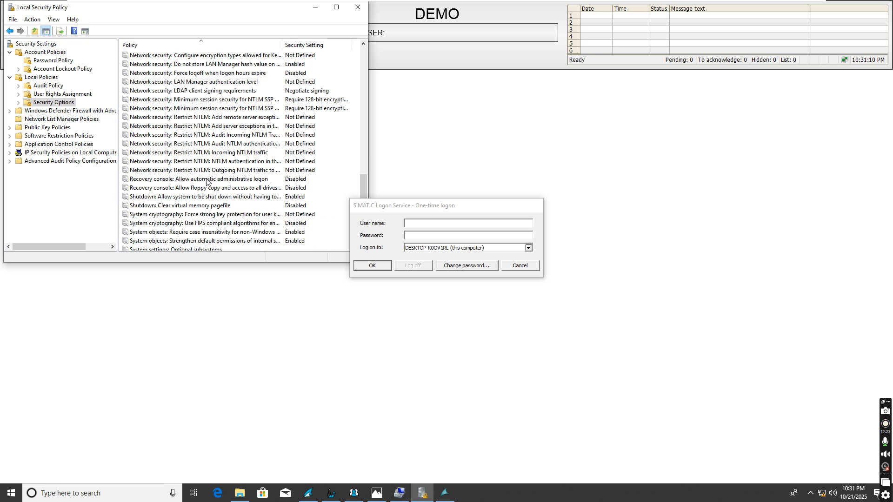
{"action": "scroll", "coordinate": [209, 186], "scroll_direction": "down", "scroll_amount": 1}
{"action": "scroll", "coordinate": [200, 177], "scroll_direction": "up", "scroll_amount": 12}
{"action": "scroll", "coordinate": [200, 175], "scroll_direction": "up", "scroll_amount": 10}
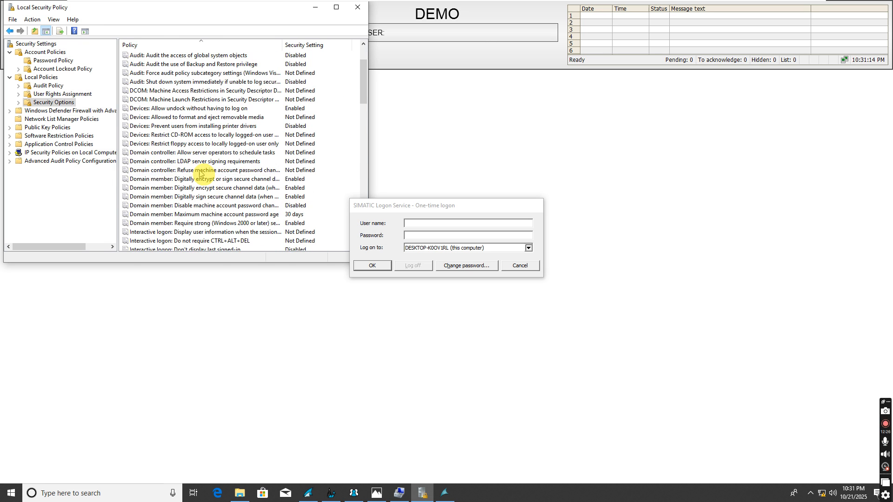
Step: Go back through Account Lockout Policy to the Password Policy settings
{"action": "left_click", "coordinate": [56, 69]}
{"action": "left_click", "coordinate": [45, 52]}
{"action": "left_click", "coordinate": [53, 60]}
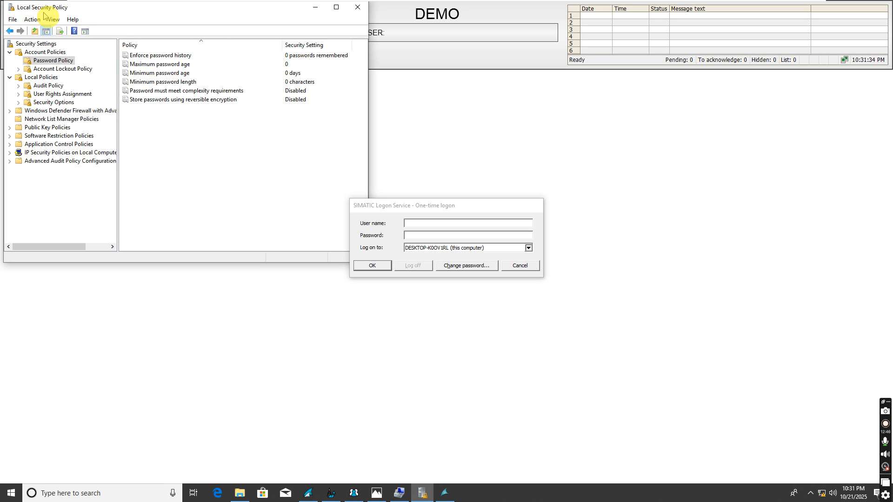
Step: Close Local Security Policy and check the Admin user in WinCC User Administrator
{"action": "left_click", "coordinate": [356, 10]}
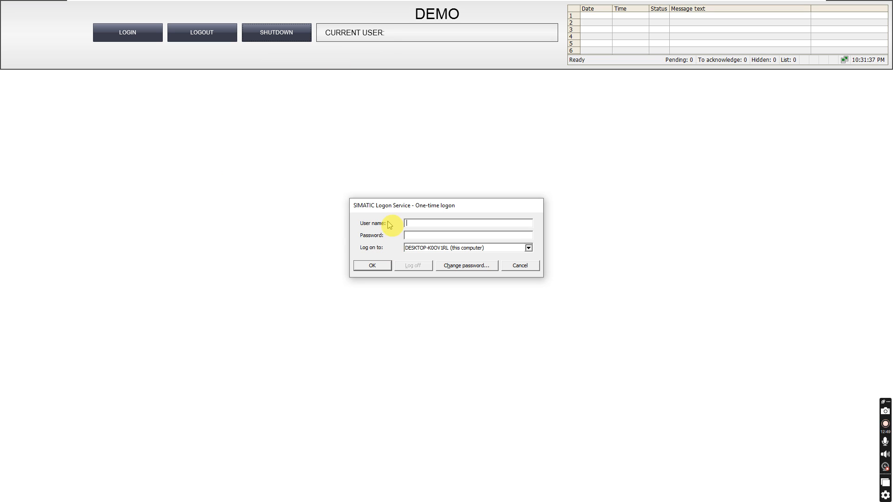
{"action": "key", "text": "alt+Tab"}
{"action": "left_click", "coordinate": [433, 238]}
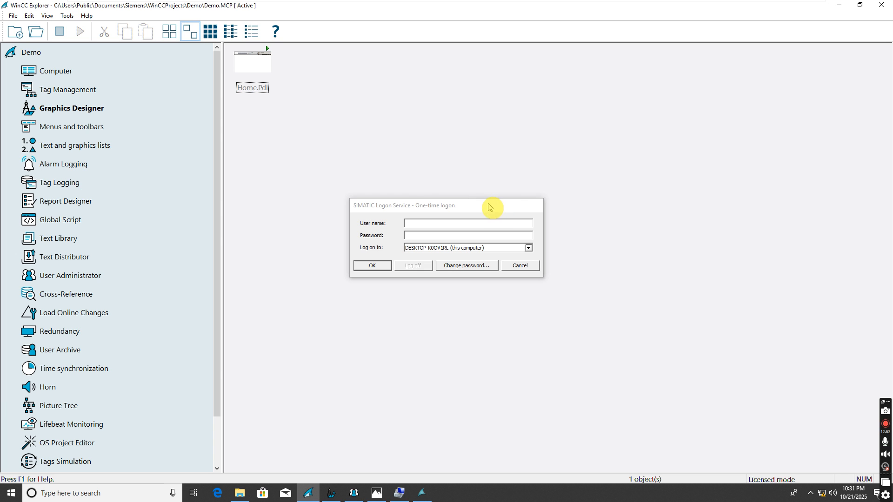
{"action": "key", "text": "alt+Tab"}
{"action": "key", "text": "alt+Tab"}
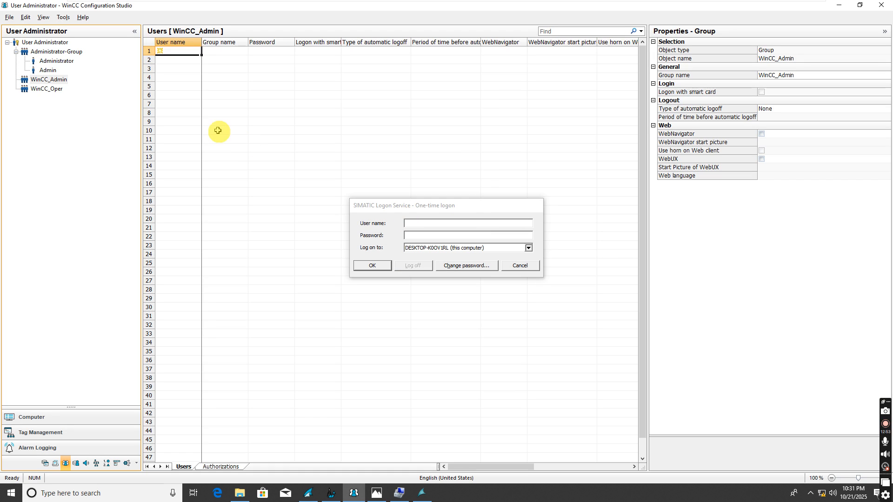
{"action": "left_click", "coordinate": [49, 70]}
Step: Attempt a runtime logon as Admin and dismiss the incorrect user name or password error
{"action": "left_click", "coordinate": [434, 222]}
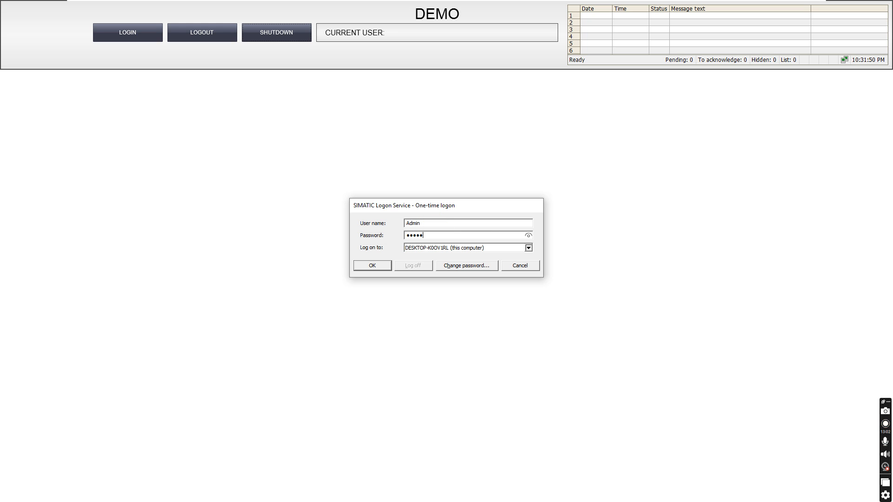
{"action": "left_click", "coordinate": [382, 266]}
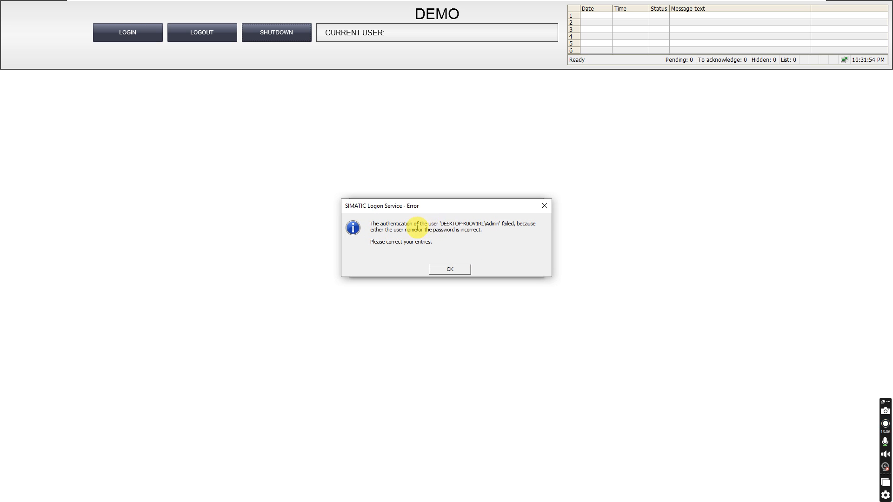
{"action": "left_click", "coordinate": [444, 275]}
{"action": "key", "text": "alt+Tab"}
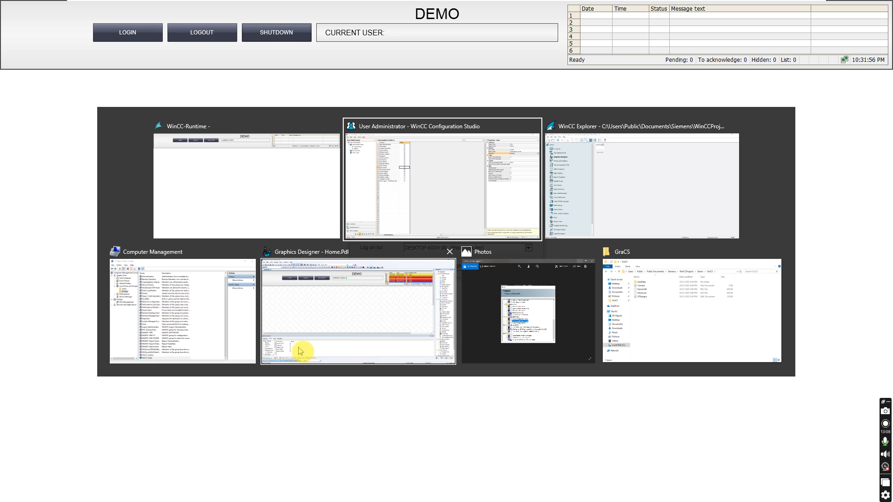
Step: Check Computer Management's local users (Admin1, Admin2, Oper1), then enter Admin1's logon credentials
{"action": "left_click", "coordinate": [169, 319]}
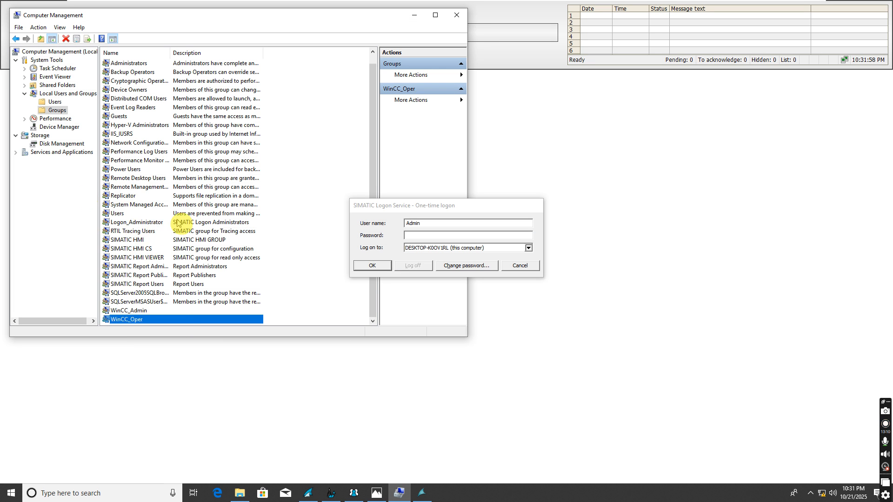
{"action": "left_click", "coordinate": [53, 103]}
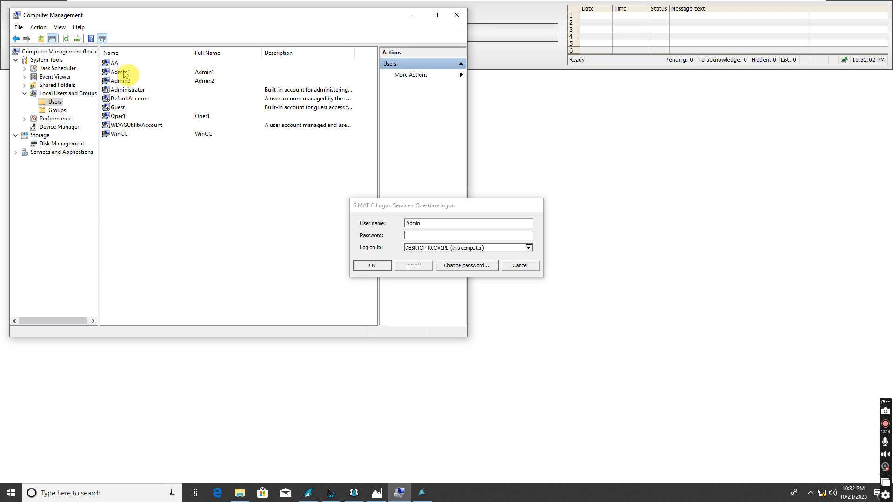
{"action": "left_click", "coordinate": [436, 225]}
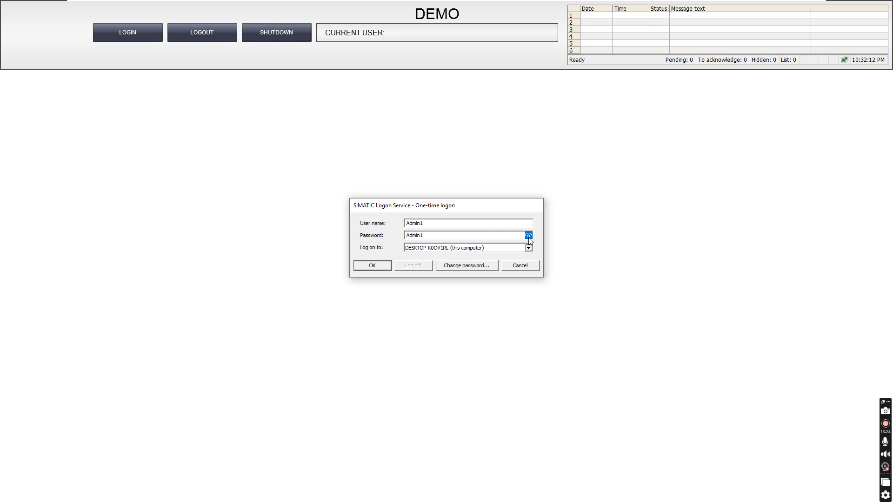
Step: Log in as Admin1 by setting the required new password, then log Admin1 out
{"action": "left_click", "coordinate": [377, 268]}
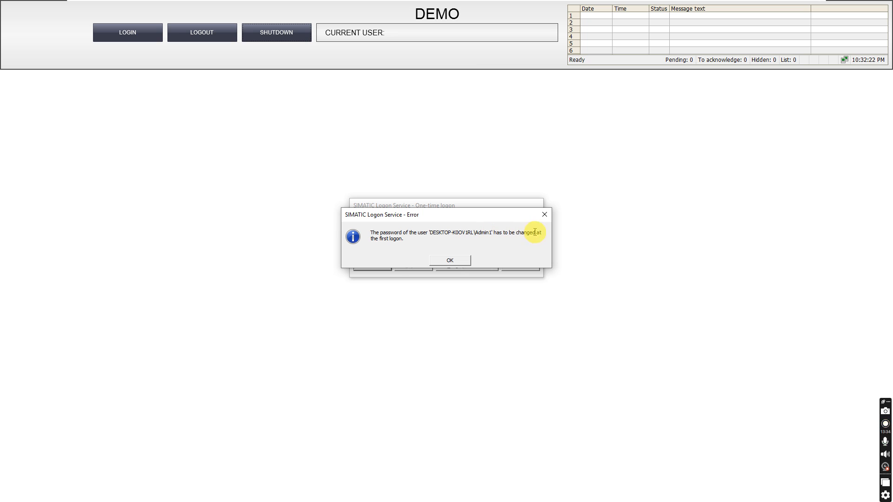
{"action": "left_click", "coordinate": [441, 261]}
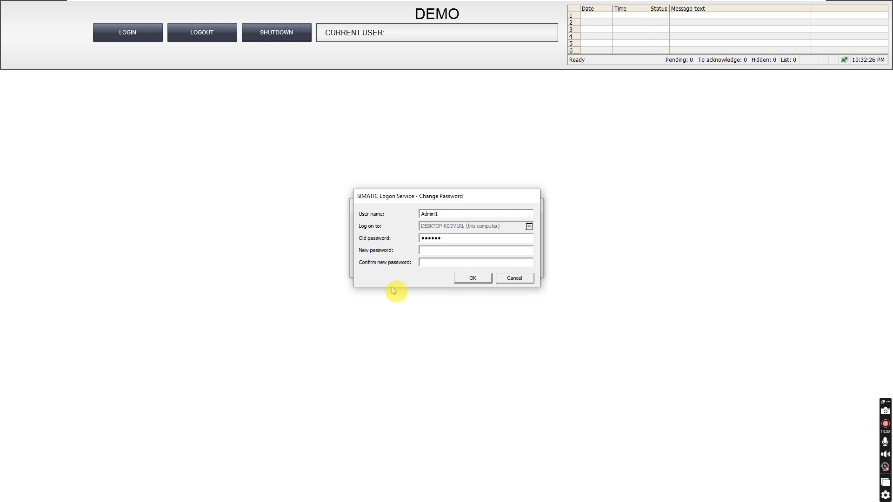
{"action": "type", "text": "••"}
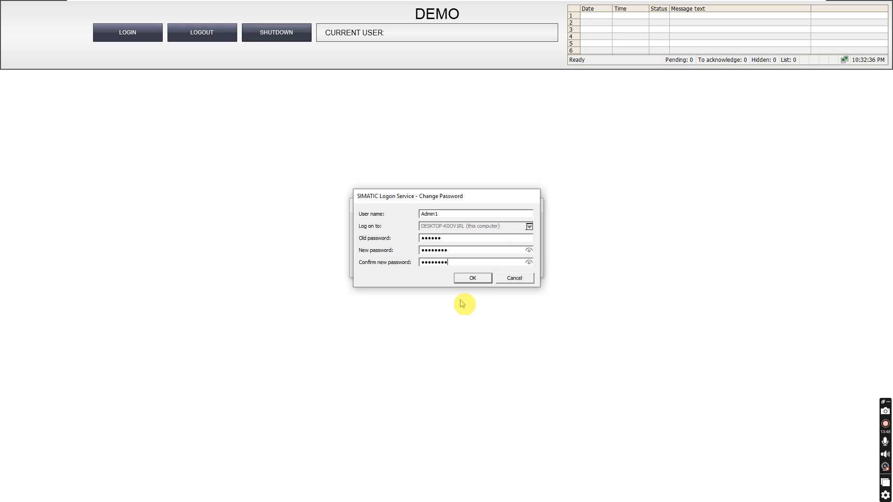
{"action": "left_click", "coordinate": [474, 278]}
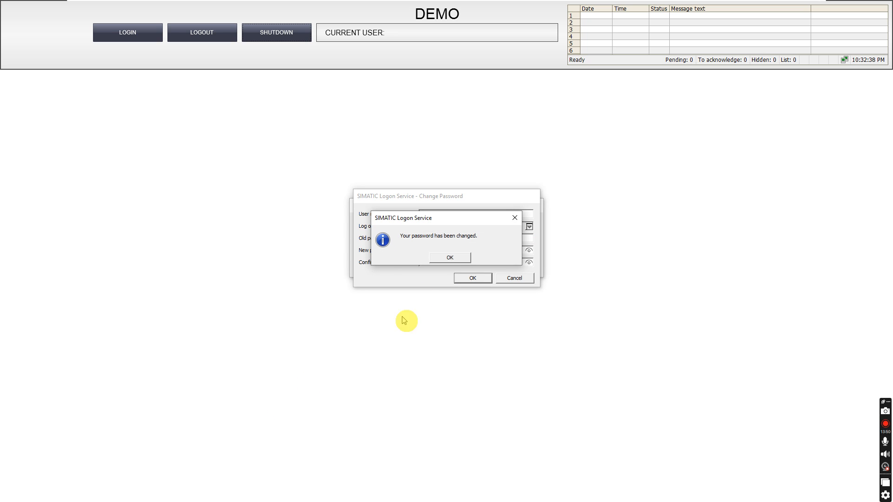
{"action": "left_click", "coordinate": [449, 256]}
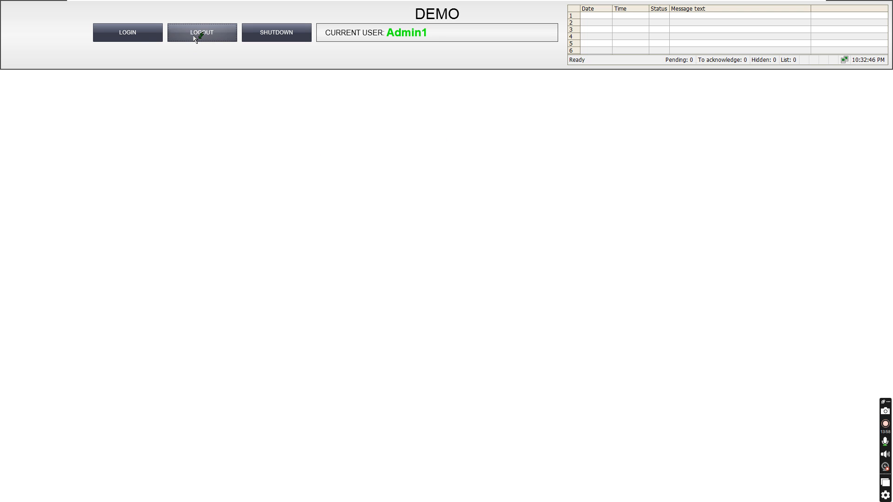
{"action": "left_click", "coordinate": [130, 32]}
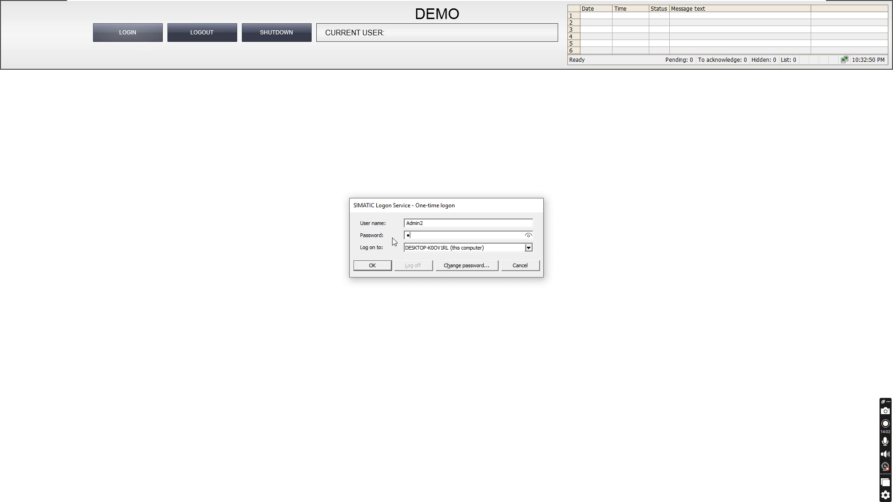
Step: Verify the entered Admin2 password, submit the logon and acknowledge the must-change notice
{"action": "left_click", "coordinate": [528, 236]}
{"action": "left_click", "coordinate": [528, 236]}
{"action": "left_click", "coordinate": [381, 265]}
{"action": "left_click", "coordinate": [460, 264]}
Step: Enter and confirm Admin2's new password to complete the runtime login
{"action": "type", "text": "Ad"}
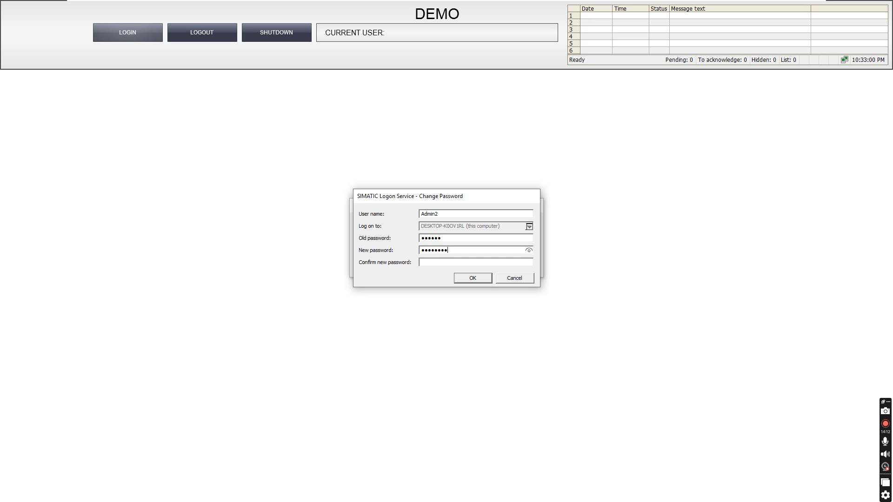
{"action": "left_click", "coordinate": [470, 263]}
{"action": "type", "text": "Admin"}
{"action": "left_click", "coordinate": [529, 251]}
{"action": "left_click", "coordinate": [529, 263]}
{"action": "left_click", "coordinate": [480, 282]}
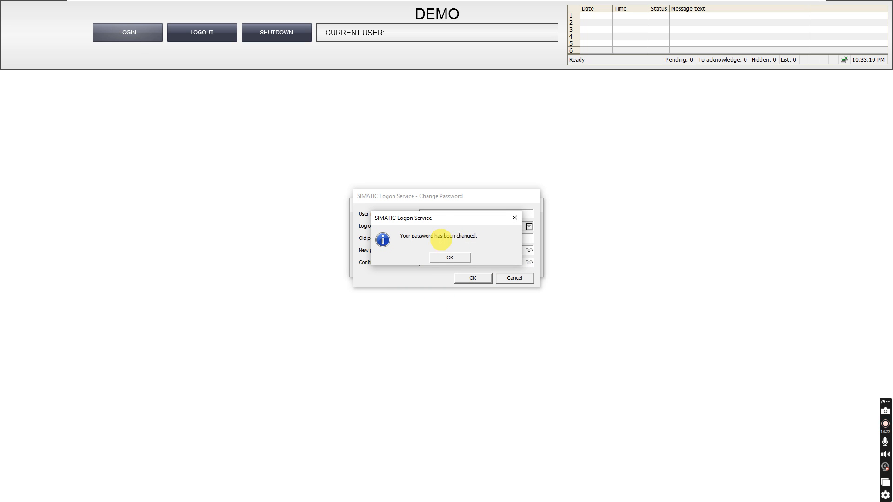
{"action": "left_click", "coordinate": [462, 259]}
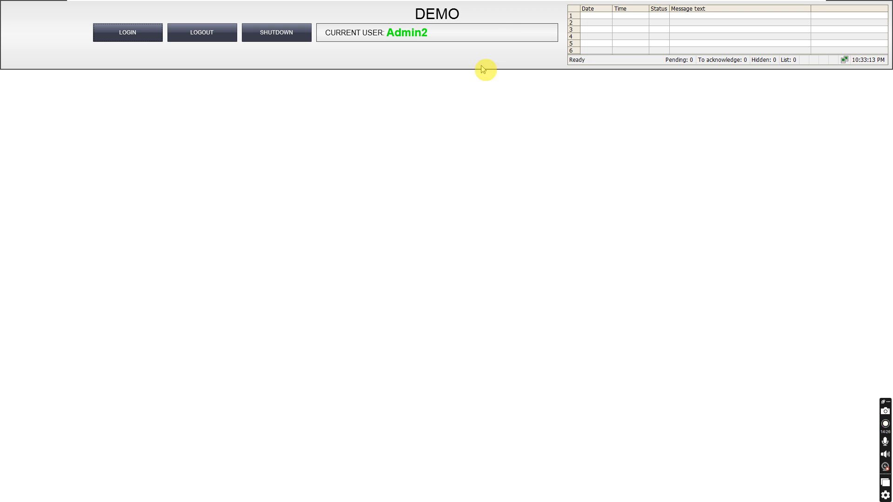
{"action": "left_click", "coordinate": [424, 95]}
{"action": "key", "text": "alt+Tab"}
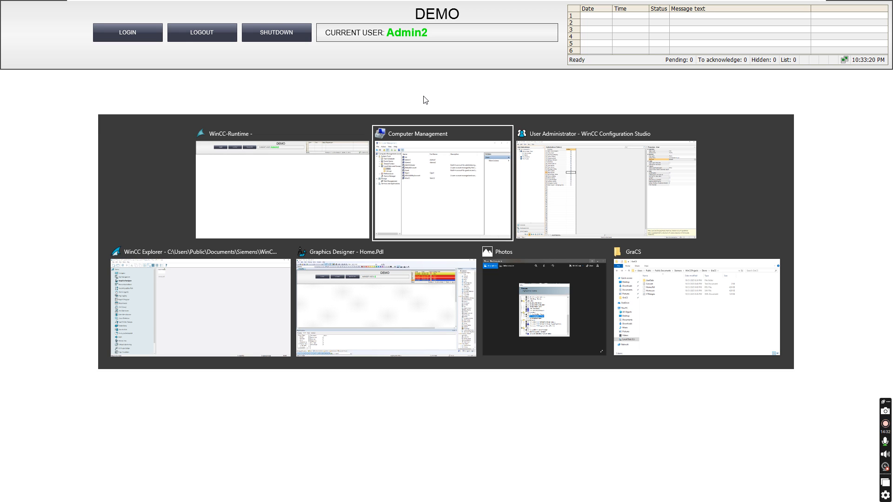
Step: Review the users and authorizations of the WinCC_Admin and WinCC_Oper groups in User Administrator
{"action": "key", "text": "alt+Tab"}
{"action": "left_click", "coordinate": [49, 79]}
{"action": "left_click", "coordinate": [162, 67]}
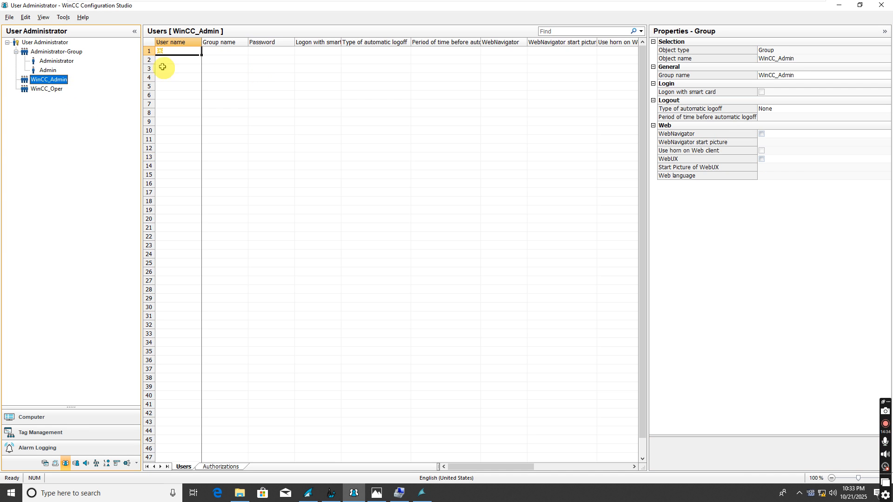
{"action": "left_click", "coordinate": [214, 467]}
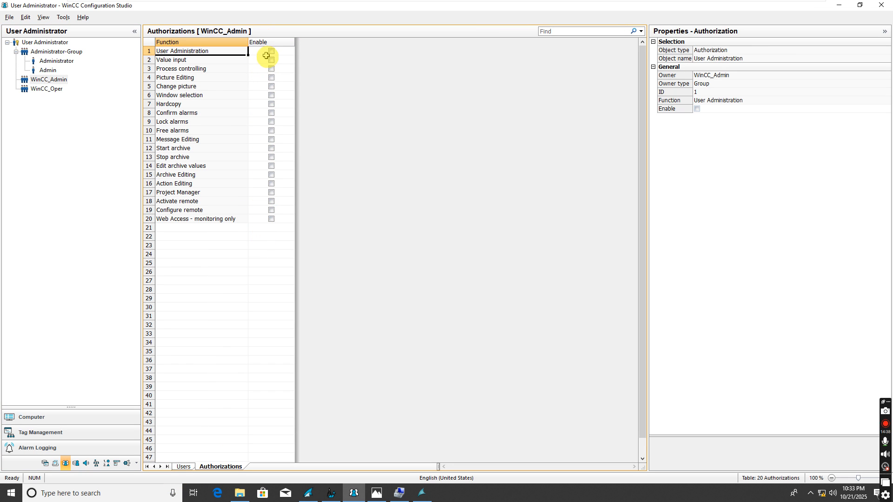
{"action": "left_click", "coordinate": [51, 89]}
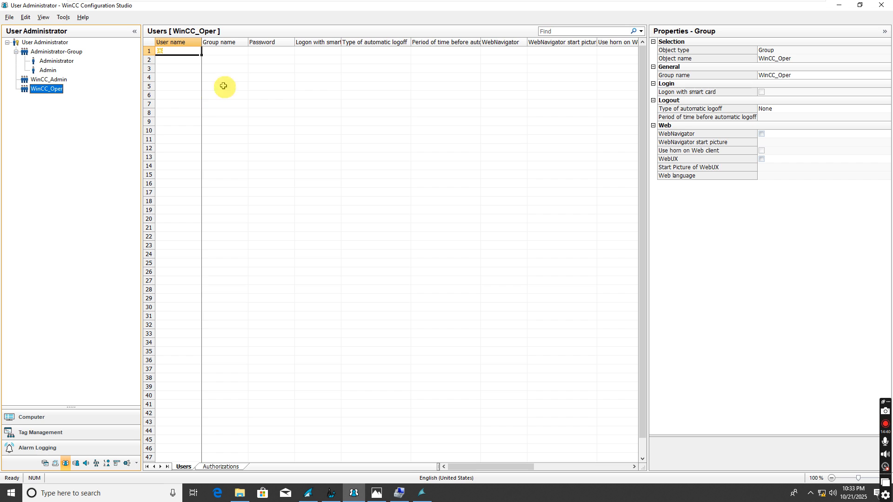
{"action": "left_click", "coordinate": [231, 467]}
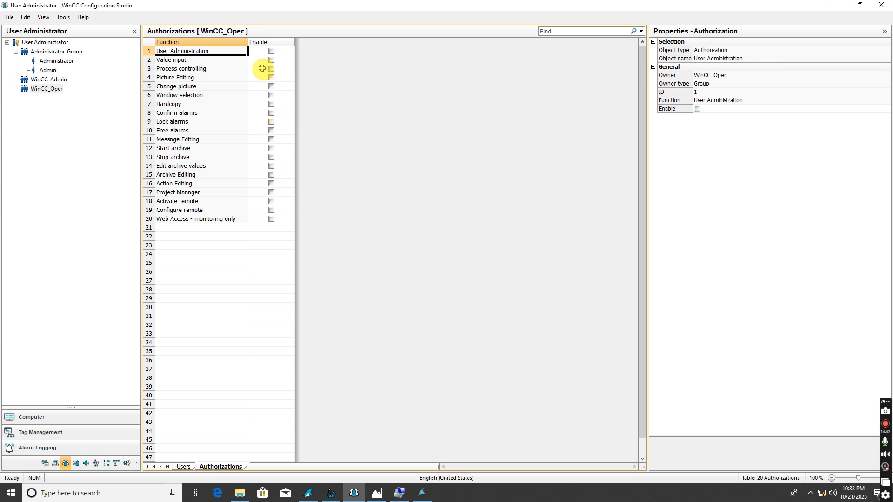
{"action": "left_click", "coordinate": [40, 81]}
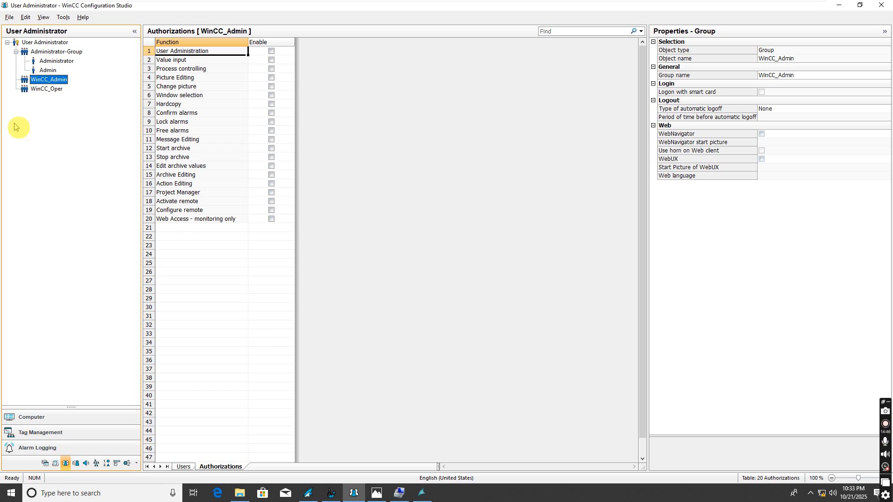
Step: Bring Computer Management's local user list back to the front
{"action": "key", "text": "super"}
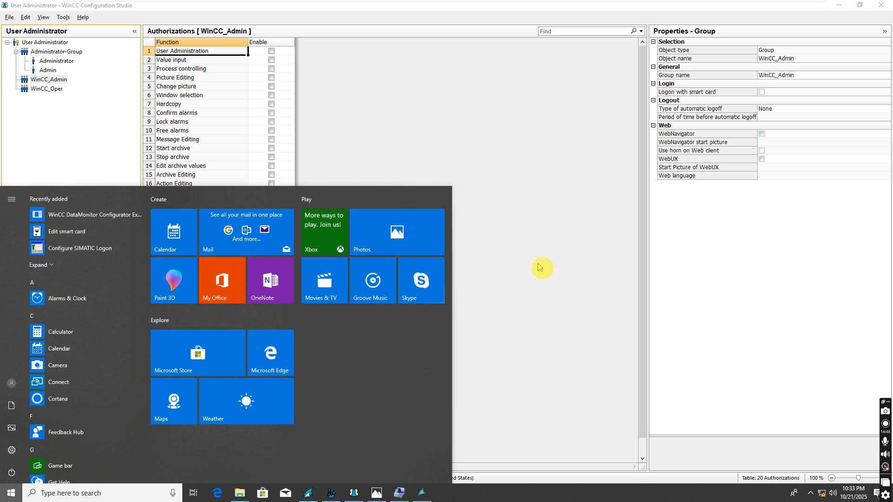
{"action": "left_click", "coordinate": [515, 224]}
{"action": "key", "text": "alt+Tab"}
{"action": "key", "text": "alt+Tab"}
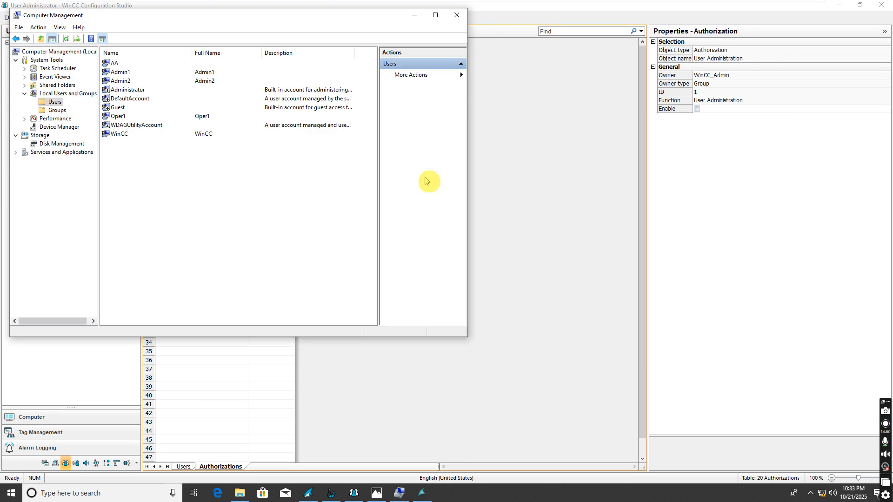
Step: Log Admin2 out and submit an Oper1 runtime logon, acknowledging the password-change notice
{"action": "key", "text": "alt+Tab"}
{"action": "key", "text": "alt+Tab"}
{"action": "key", "text": "alt+Tab"}
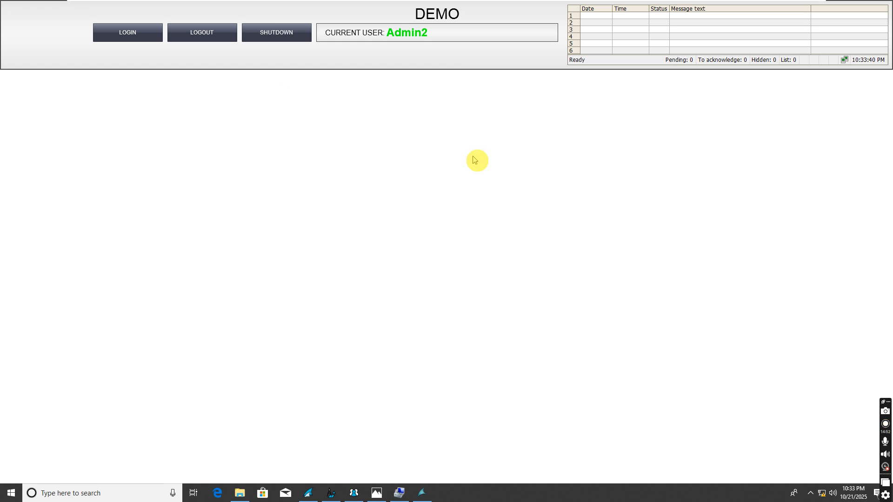
{"action": "left_click", "coordinate": [181, 32]}
{"action": "left_click", "coordinate": [125, 32]}
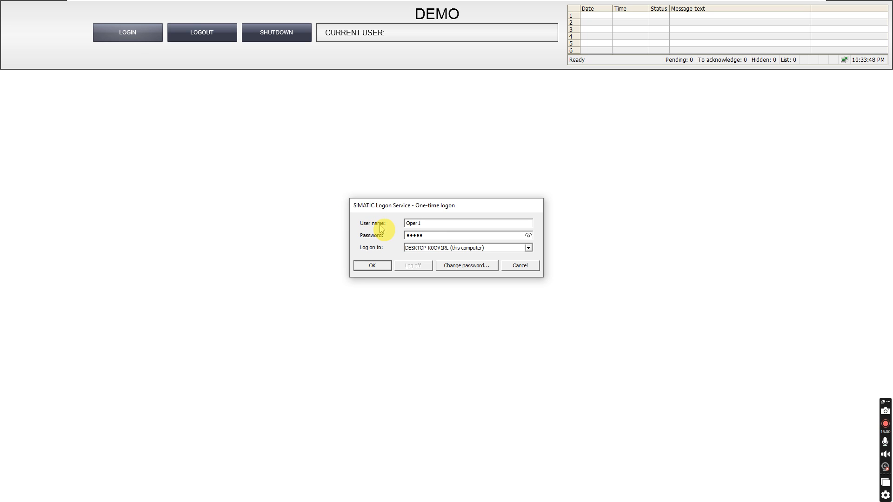
{"action": "left_click", "coordinate": [371, 266]}
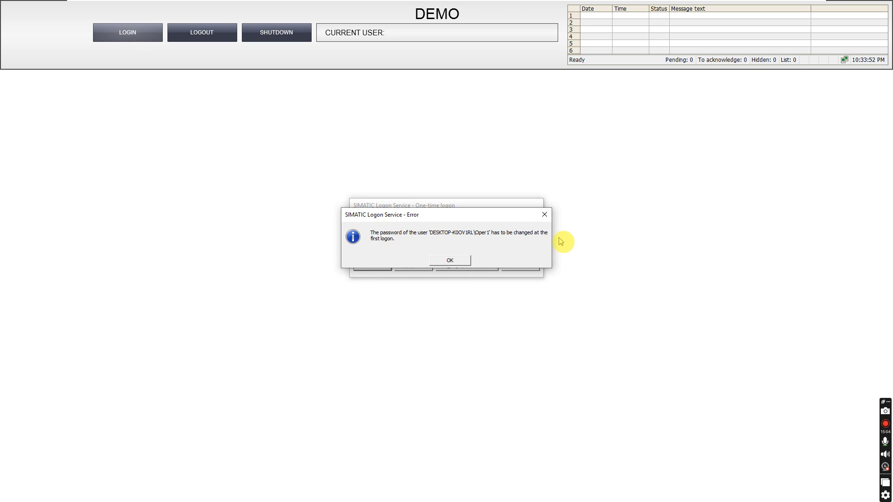
{"action": "left_click", "coordinate": [451, 261]}
Step: Set and confirm Oper1's new password to finish logging in, then return to Computer Management
{"action": "type", "text": "p"}
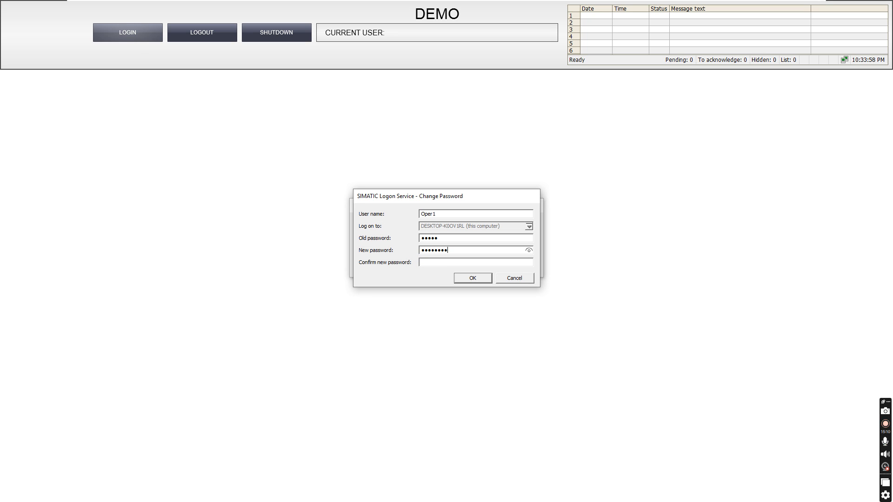
{"action": "left_click", "coordinate": [422, 262]}
{"action": "type", "text": "pppp"}
{"action": "left_click", "coordinate": [529, 251]}
{"action": "left_click", "coordinate": [529, 262]}
{"action": "left_click", "coordinate": [480, 280]}
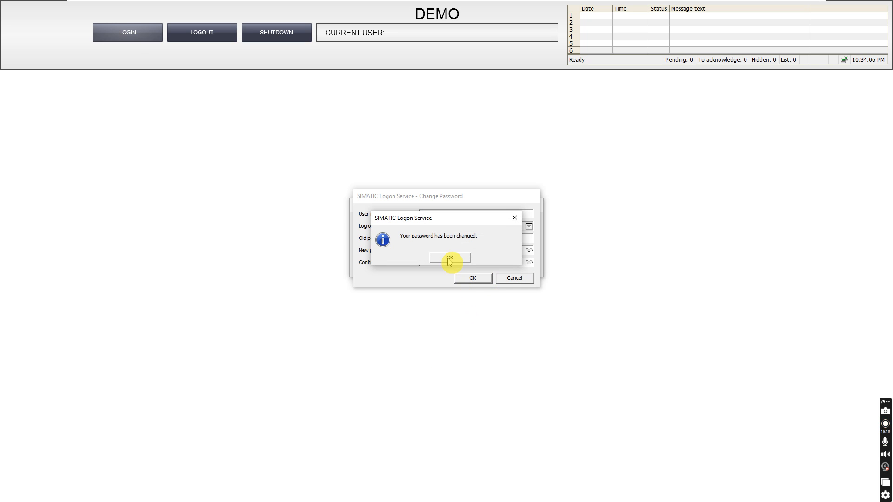
{"action": "left_click", "coordinate": [450, 259]}
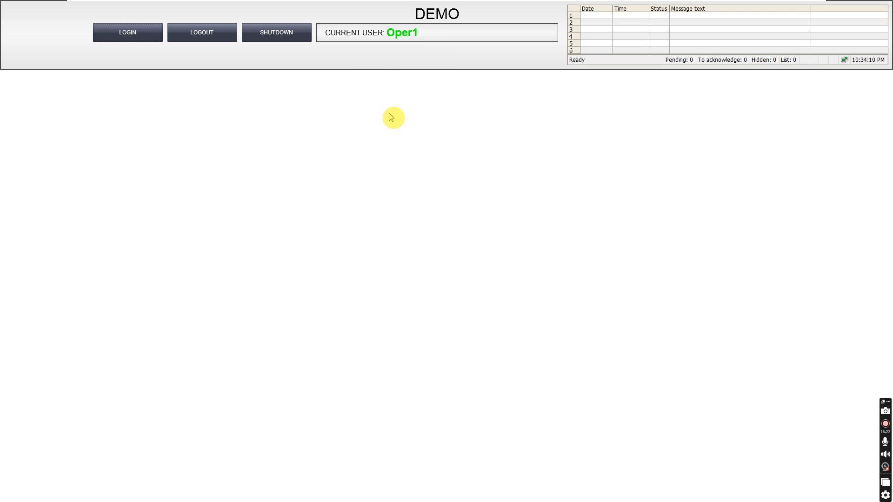
{"action": "key", "text": "alt+Tab"}
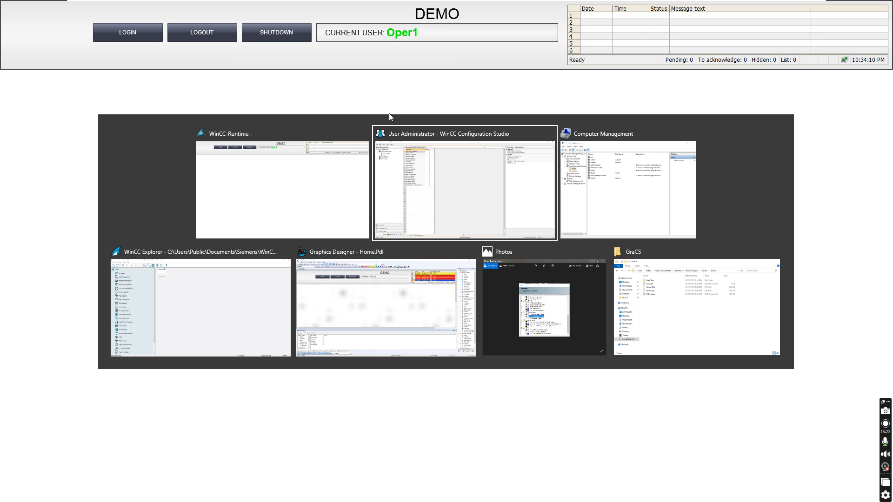
{"action": "left_click", "coordinate": [623, 190]}
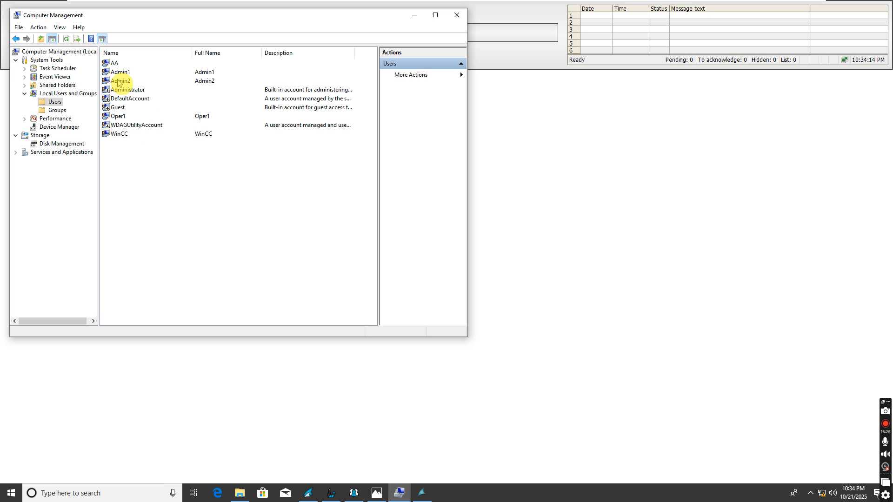
Step: Log Oper1 out, try an Oper2 logon that gets rejected, and return to Computer Management
{"action": "left_click", "coordinate": [523, 220]}
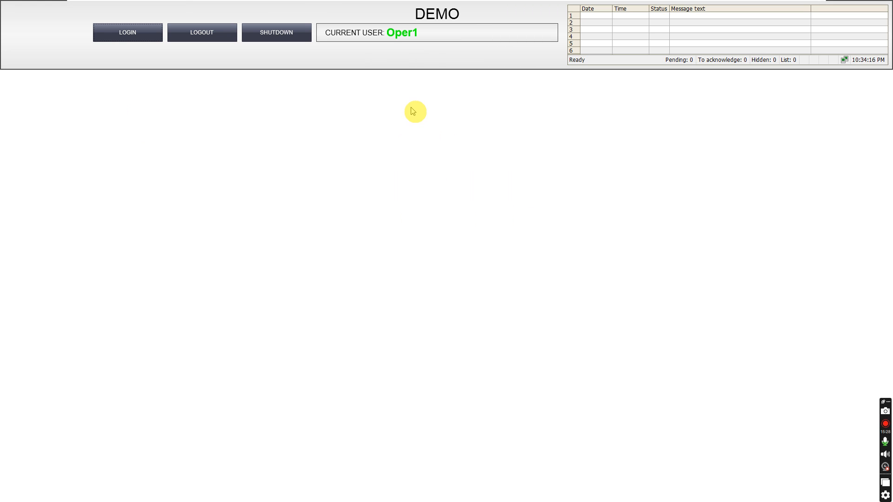
{"action": "left_click", "coordinate": [207, 33]}
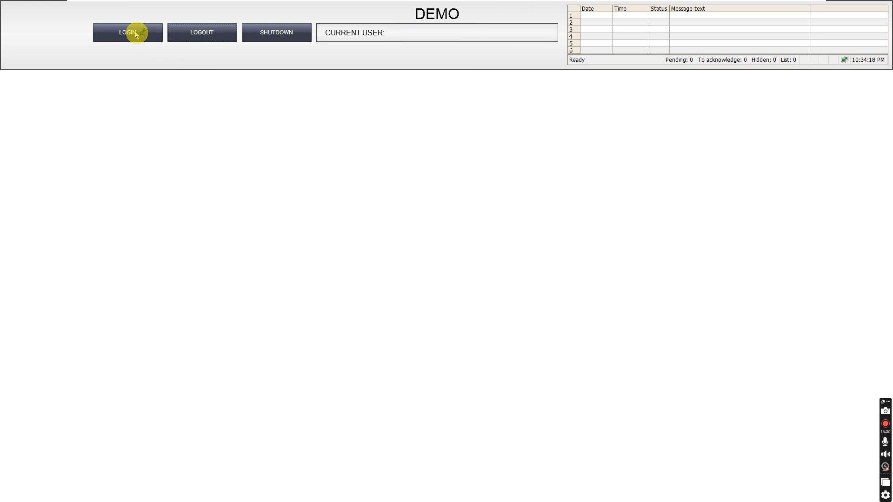
{"action": "left_click", "coordinate": [129, 33]}
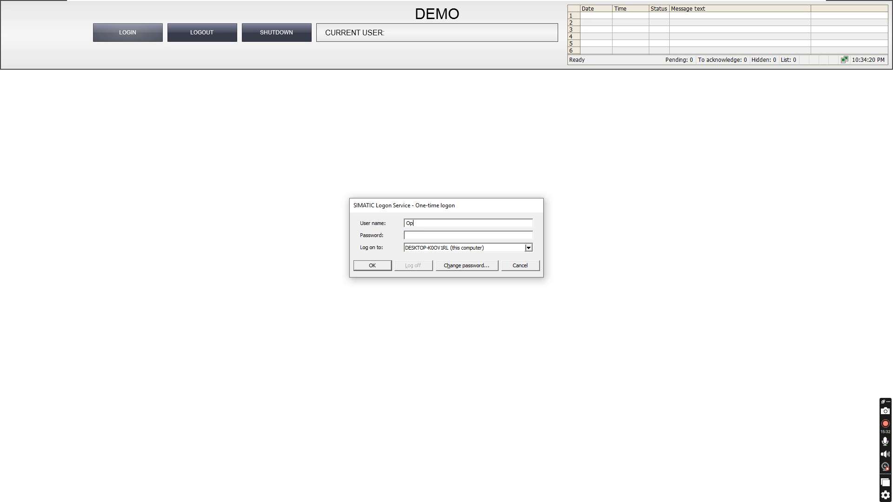
{"action": "left_click", "coordinate": [411, 236]}
{"action": "type", "text": "•••••"}
{"action": "left_click", "coordinate": [376, 265]}
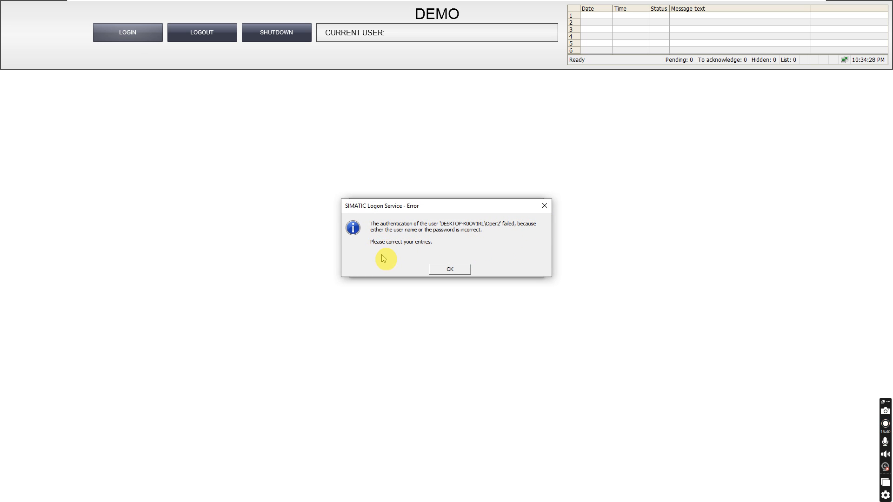
{"action": "left_click", "coordinate": [454, 268]}
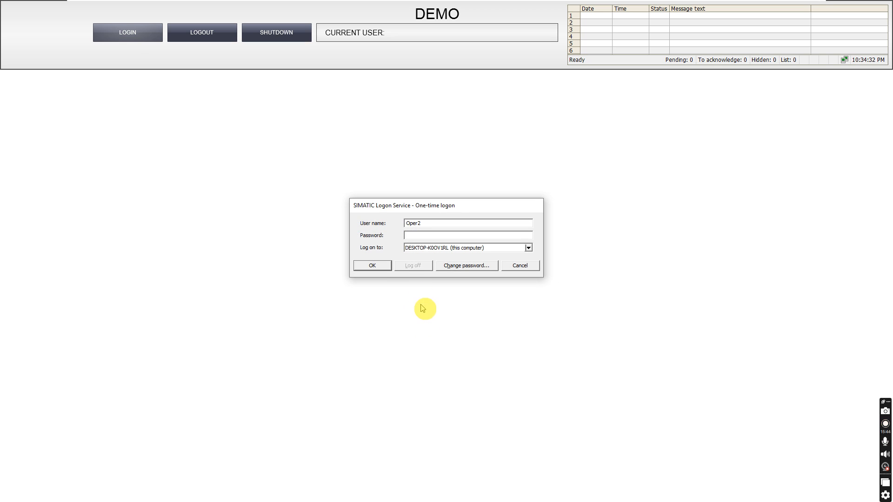
{"action": "key", "text": "alt+Tab"}
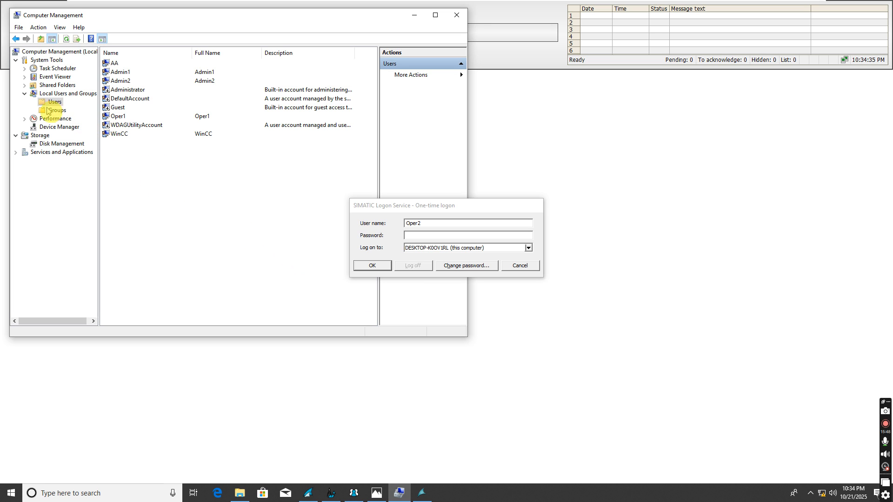
Step: Create a new local user named Oper2 with a password
{"action": "right_click", "coordinate": [115, 174]}
{"action": "left_click", "coordinate": [138, 176]}
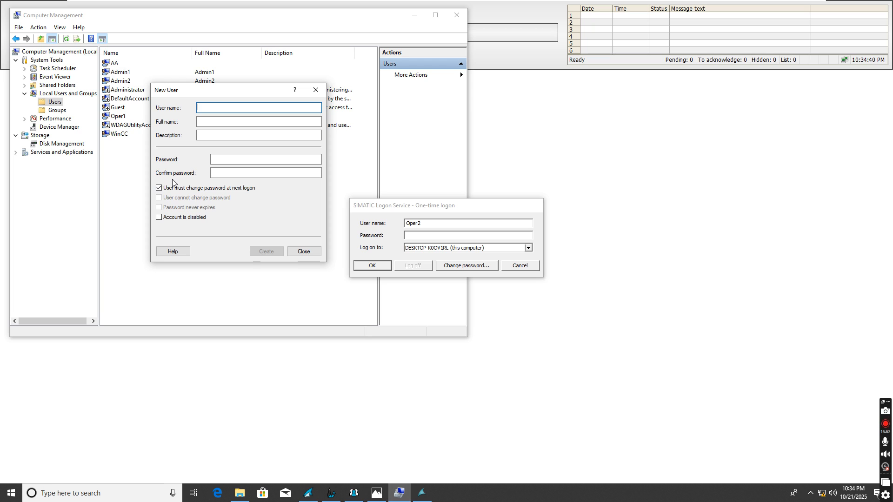
{"action": "type", "text": "Oper2"}
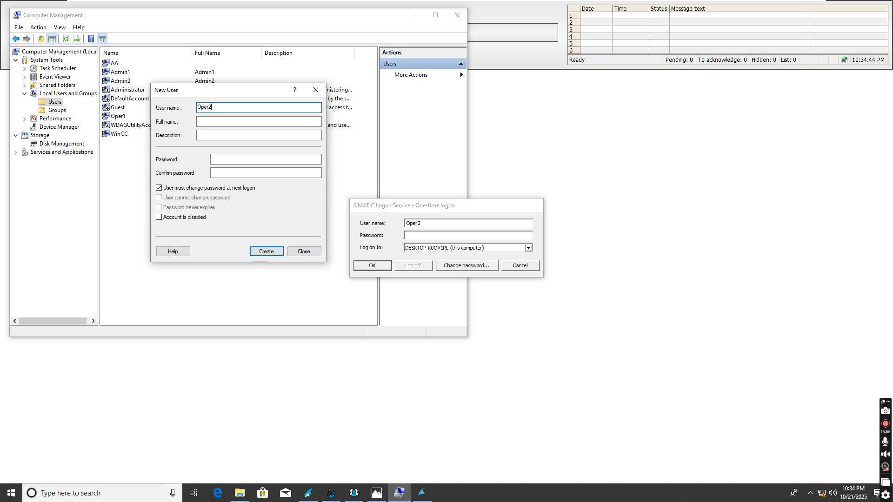
{"action": "left_click", "coordinate": [219, 160]}
{"action": "type", "text": "*****"}
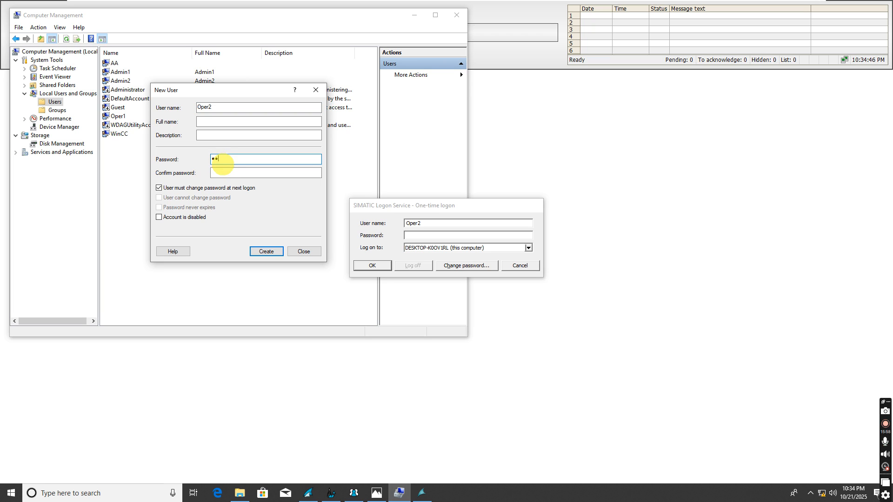
{"action": "left_click", "coordinate": [218, 172]}
{"action": "type", "text": "***"}
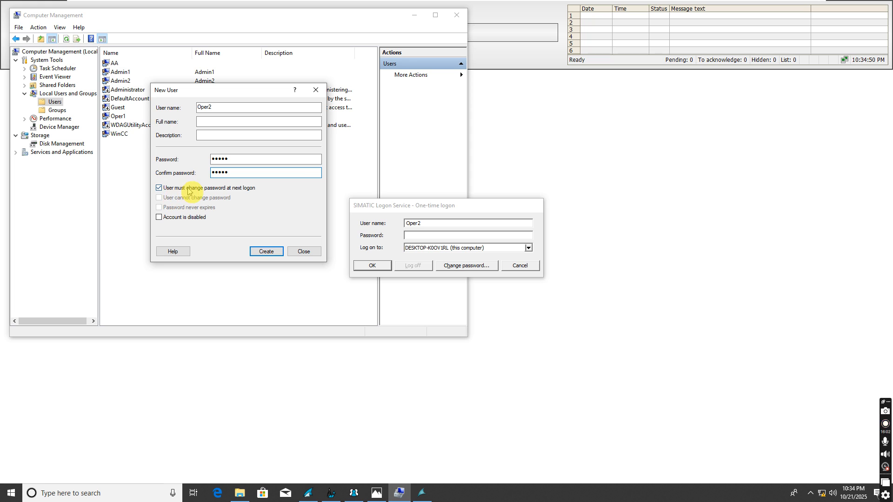
{"action": "left_click", "coordinate": [260, 252]}
{"action": "left_click", "coordinate": [303, 252]}
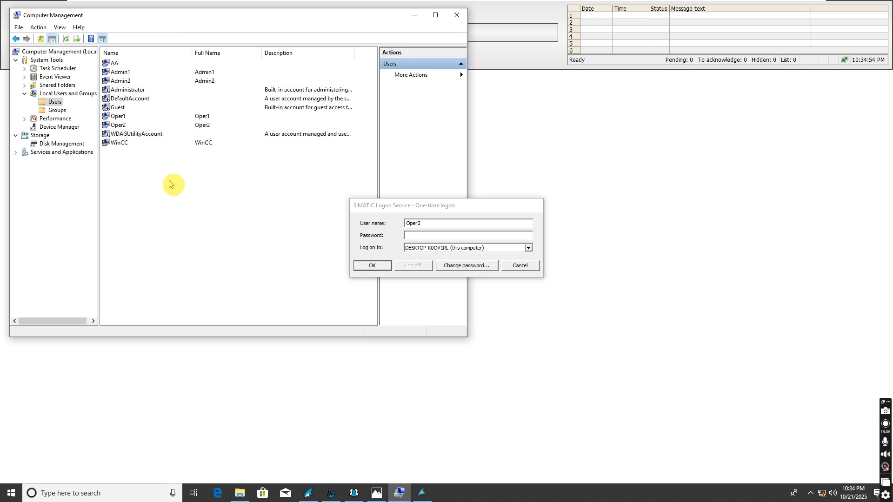
Step: Add Oper2 as a member of the WinCC_Oper group and apply the change
{"action": "left_click", "coordinate": [57, 110]}
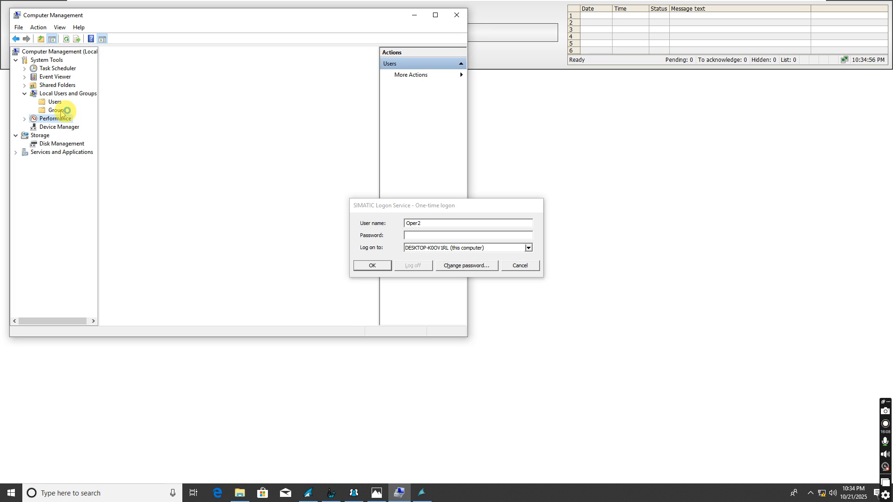
{"action": "scroll", "coordinate": [123, 297], "scroll_direction": "down", "scroll_amount": 1}
{"action": "double_click", "coordinate": [130, 320]}
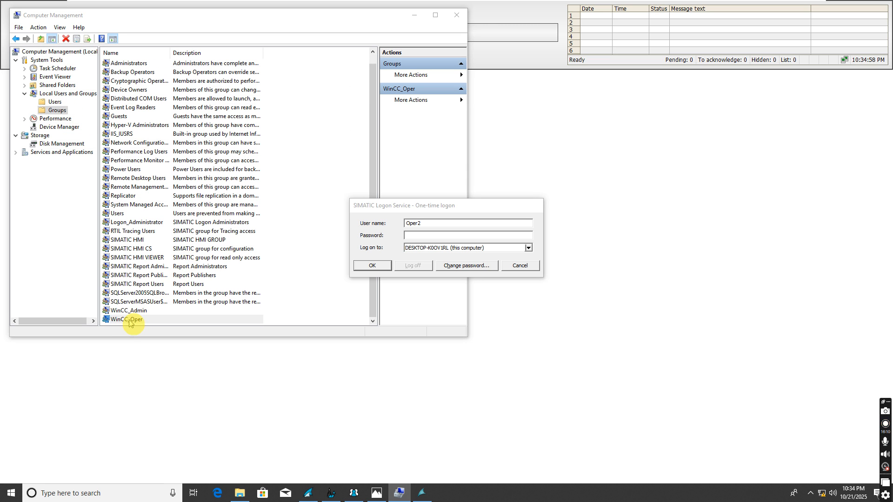
{"action": "left_click", "coordinate": [179, 250]}
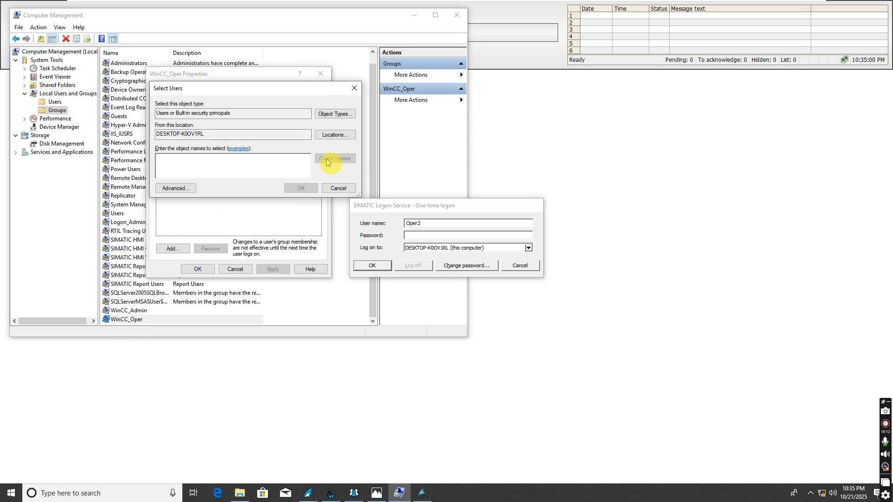
{"action": "left_click", "coordinate": [188, 187]}
{"action": "left_click", "coordinate": [365, 187]}
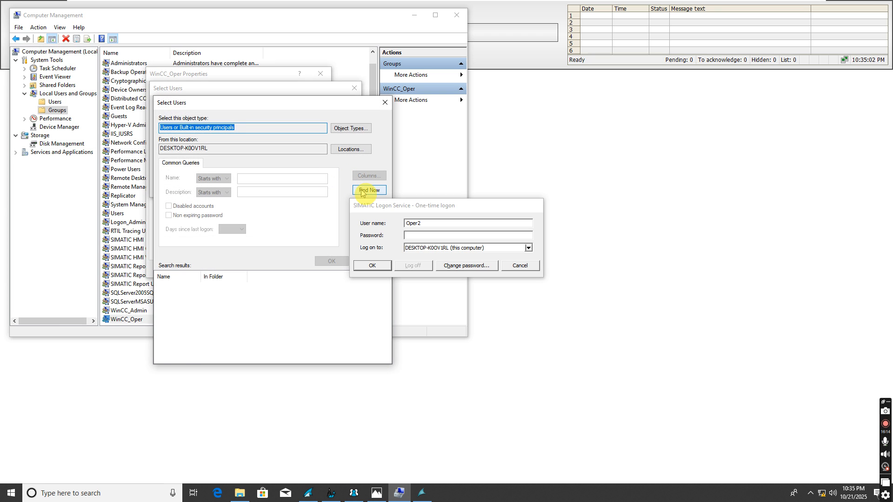
{"action": "scroll", "coordinate": [189, 354], "scroll_direction": "down", "scroll_amount": 5}
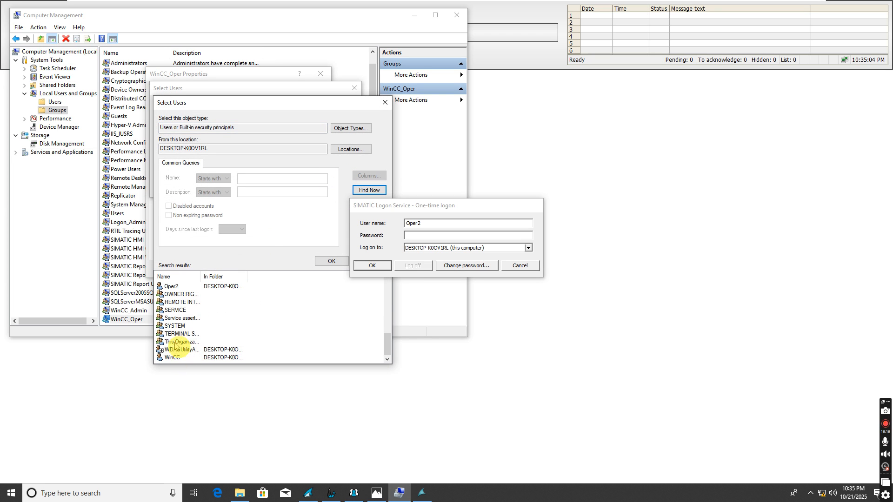
{"action": "double_click", "coordinate": [172, 286]}
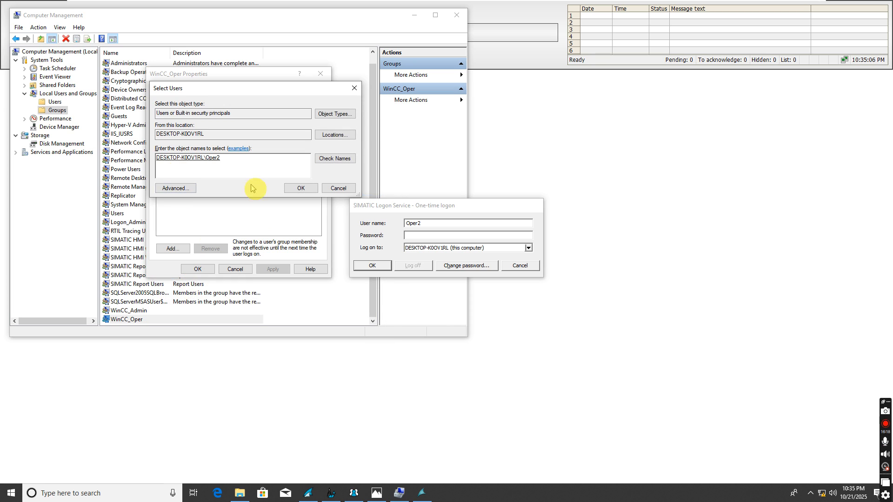
{"action": "left_click", "coordinate": [298, 188]}
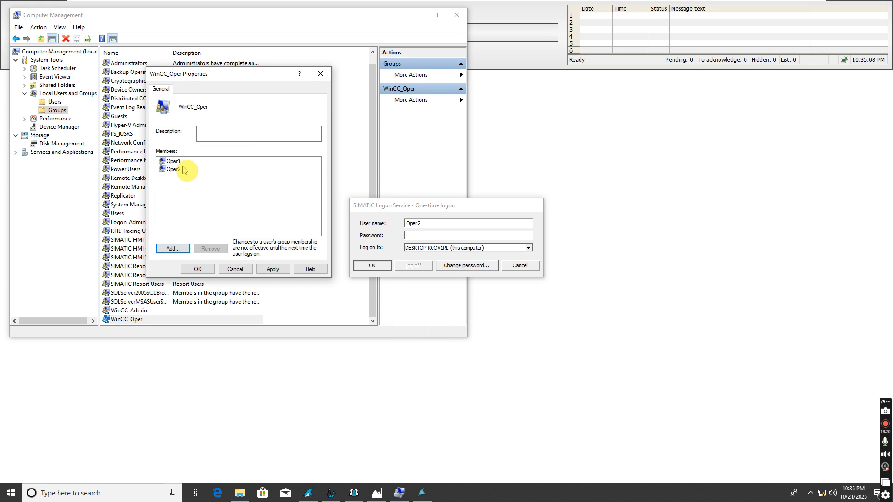
{"action": "left_click", "coordinate": [269, 270]}
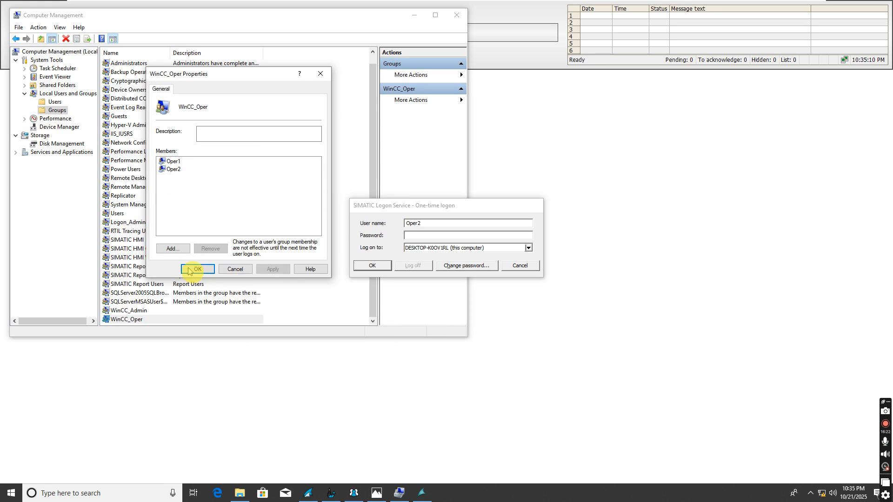
{"action": "left_click", "coordinate": [197, 269]}
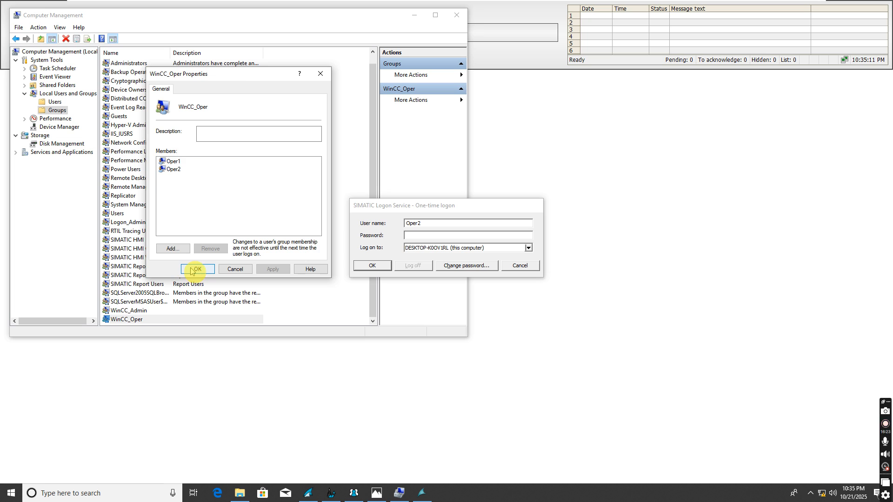
{"action": "left_click", "coordinate": [420, 236]}
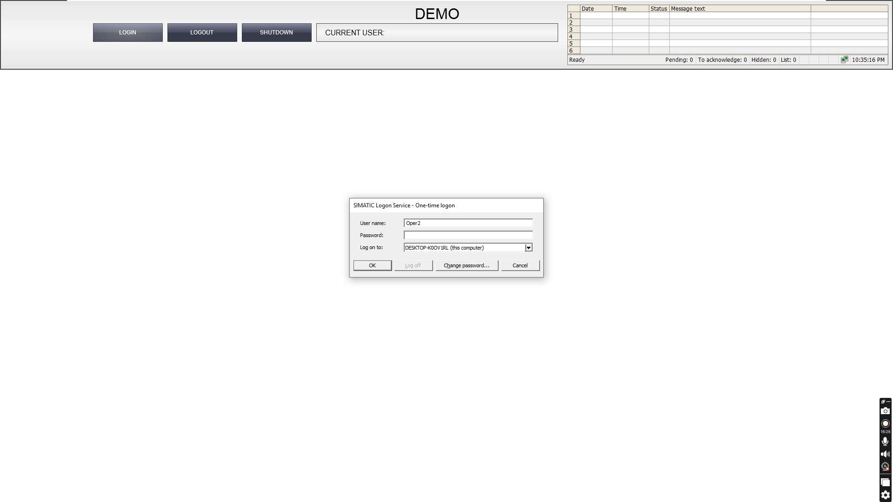
Step: Submit the Oper2 logon and enter its required new password, making Oper2 the current runtime user
{"action": "left_click", "coordinate": [385, 266]}
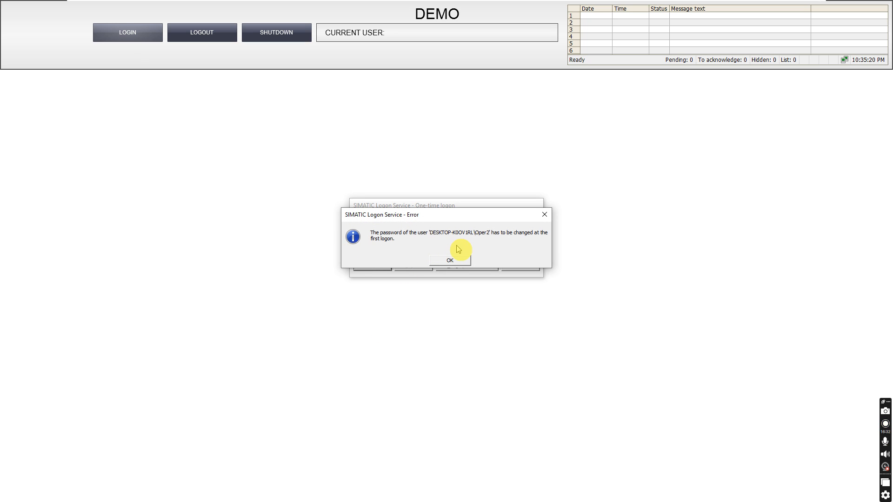
{"action": "left_click", "coordinate": [449, 261]}
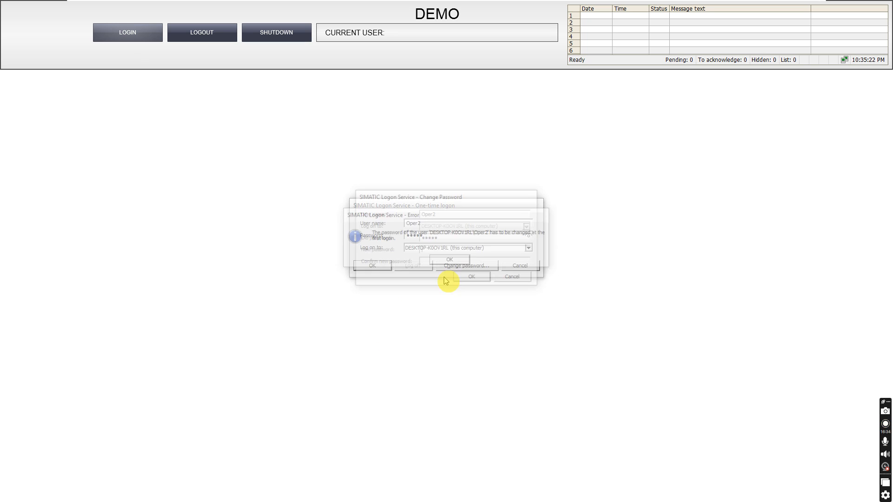
{"action": "type", "text": "••••"}
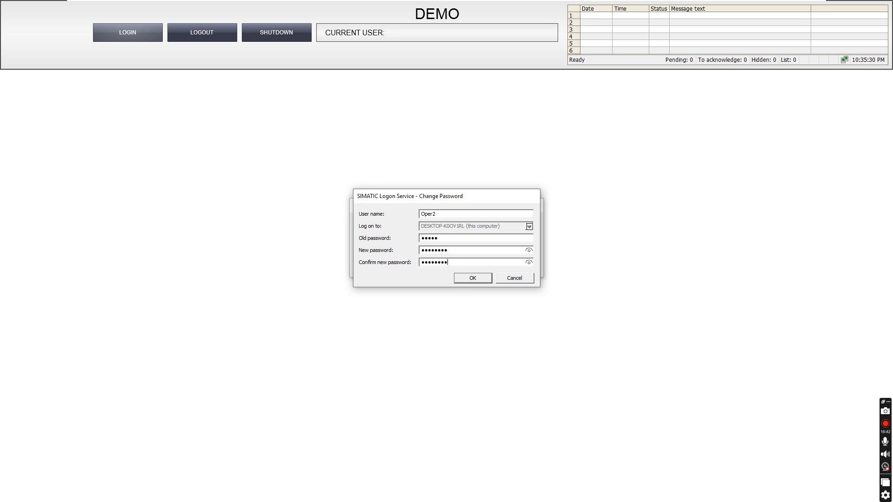
{"action": "left_click", "coordinate": [529, 251]}
{"action": "left_click", "coordinate": [484, 279]}
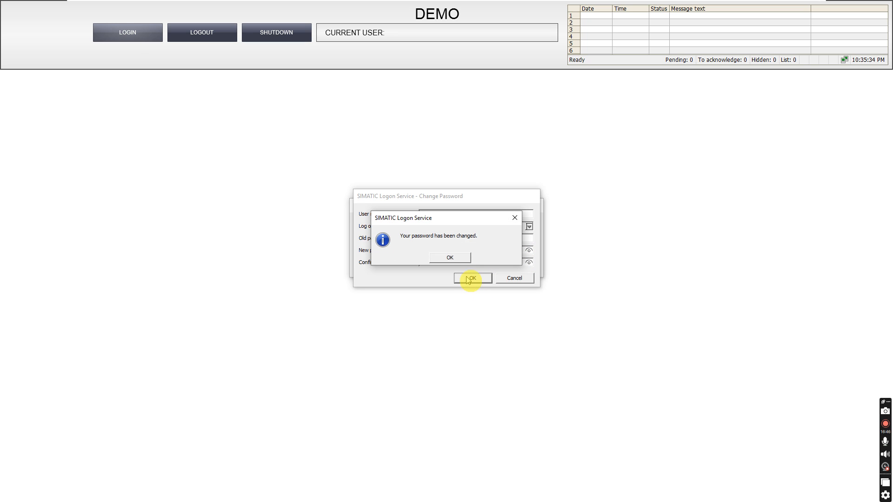
{"action": "left_click", "coordinate": [451, 261]}
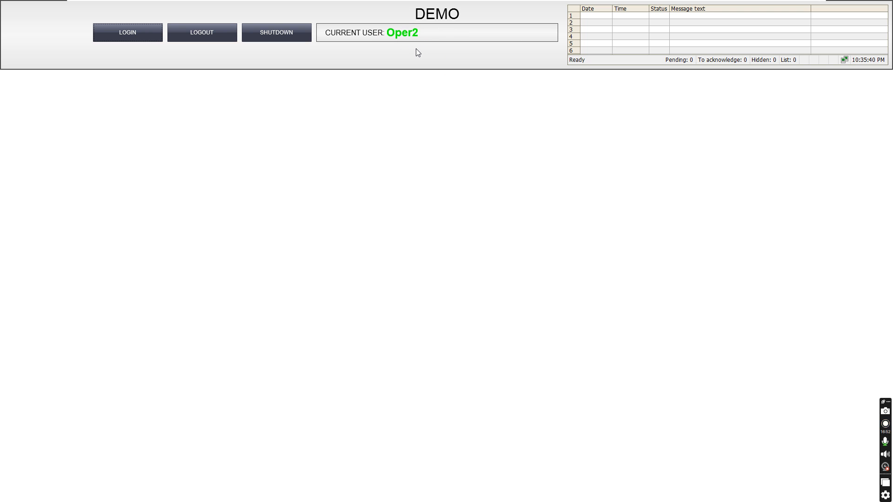
{"action": "left_click", "coordinate": [416, 48]}
{"action": "left_click", "coordinate": [383, 62]}
Step: Switch between the WinCC User Administrator and Computer Management windows
{"action": "left_click", "coordinate": [443, 67]}
{"action": "key", "text": "alt+Tab"}
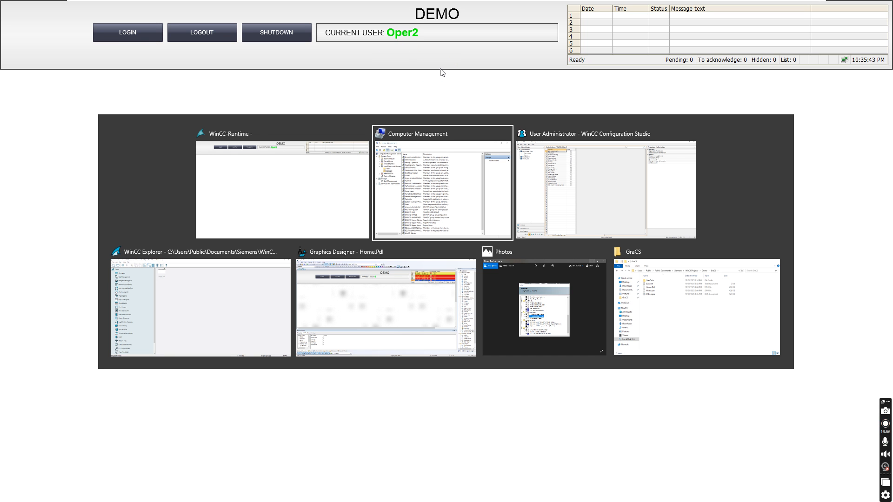
{"action": "key", "text": "Tab"}
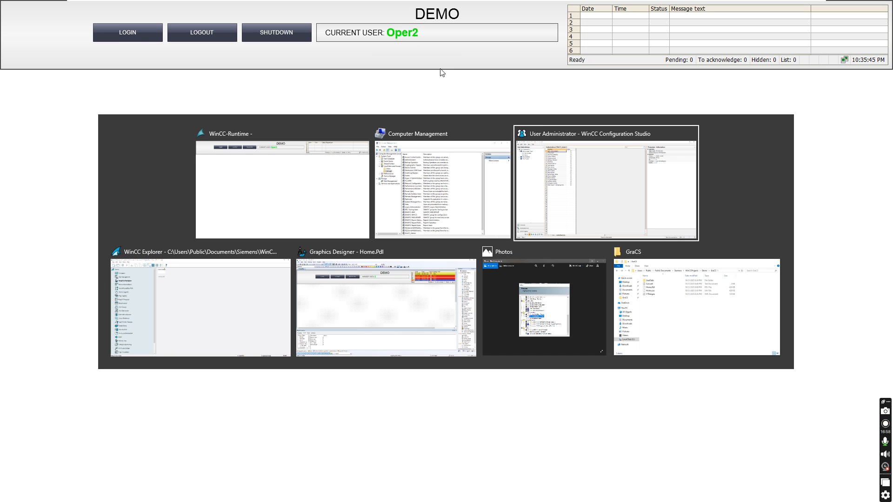
{"action": "left_click", "coordinate": [311, 154]}
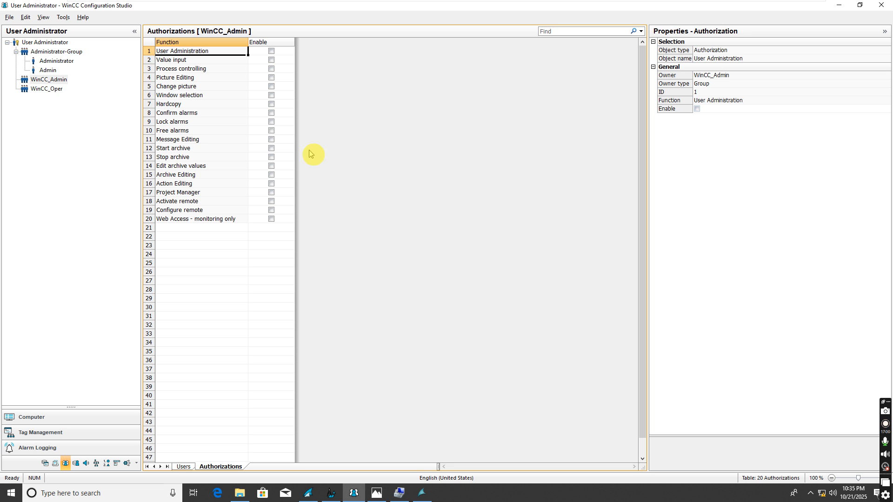
{"action": "key", "text": "alt+Tab"}
{"action": "key", "text": "Tab"}
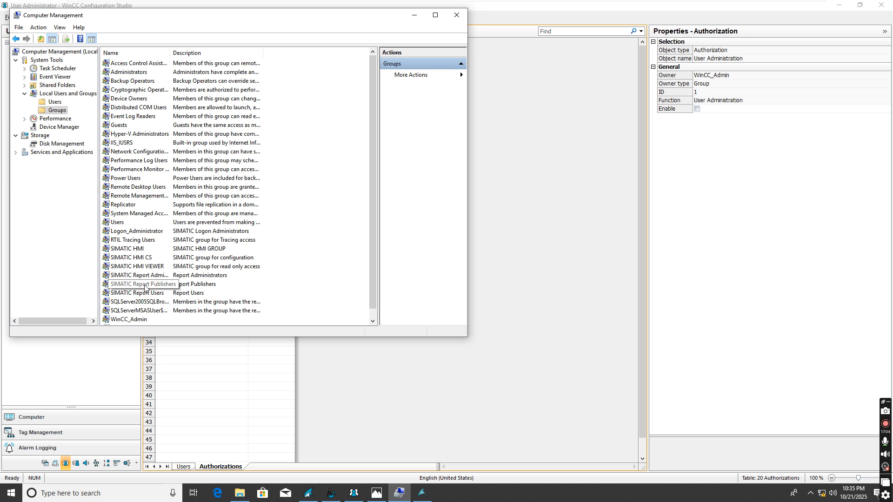
Step: Check the local Users and Groups lists in Computer Management
{"action": "scroll", "coordinate": [177, 279], "scroll_direction": "down", "scroll_amount": 1}
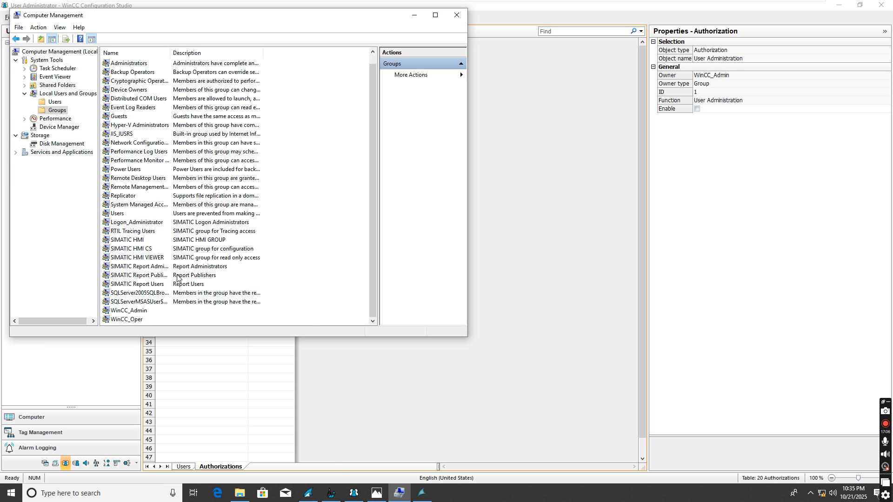
{"action": "left_click", "coordinate": [181, 278]}
{"action": "left_click", "coordinate": [53, 102]}
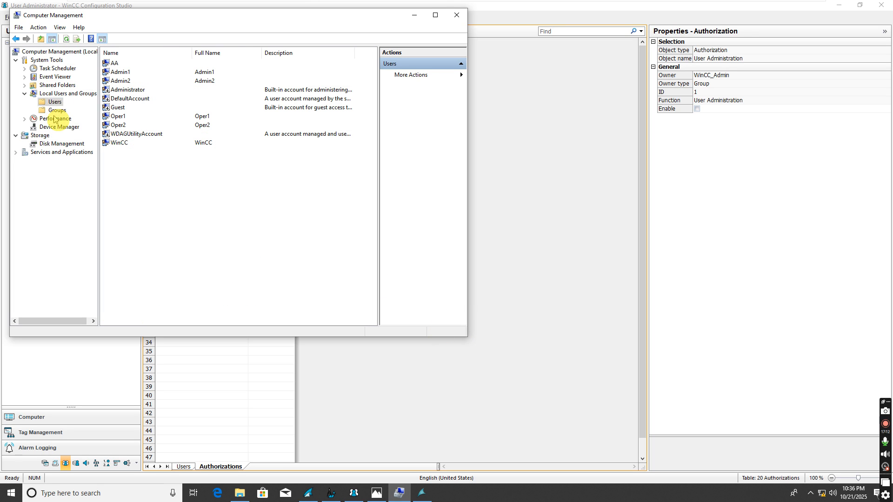
{"action": "left_click", "coordinate": [56, 111]}
{"action": "scroll", "coordinate": [189, 279], "scroll_direction": "down", "scroll_amount": 1}
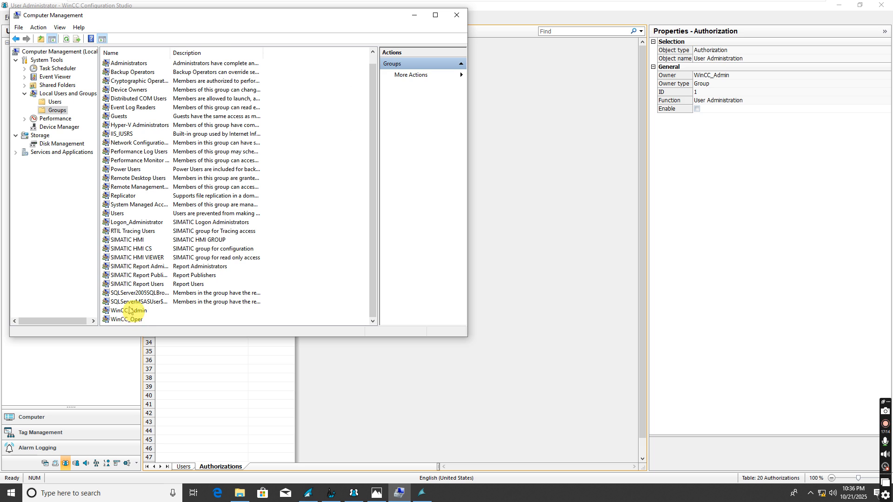
Step: Return to User Administrator and select WinCC_Oper, then WinCC_Admin, showing its 20 authorizations
{"action": "left_click", "coordinate": [552, 356]}
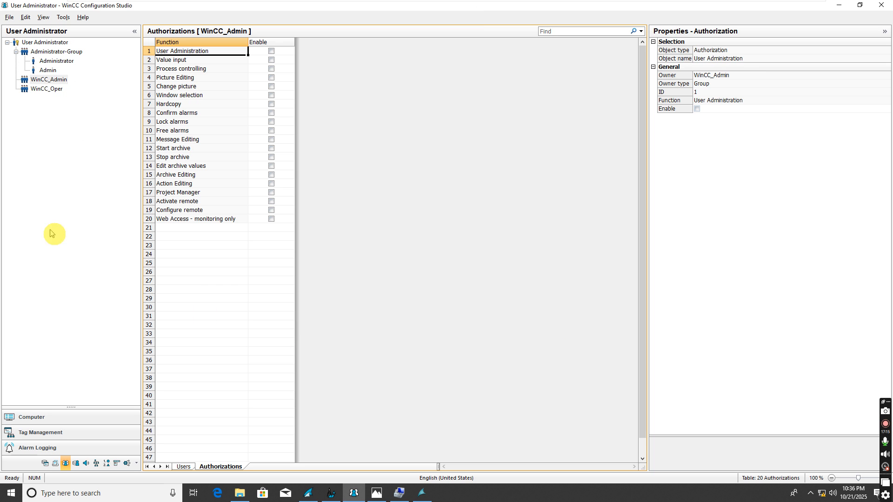
{"action": "left_click", "coordinate": [48, 89]}
{"action": "left_click", "coordinate": [51, 80]}
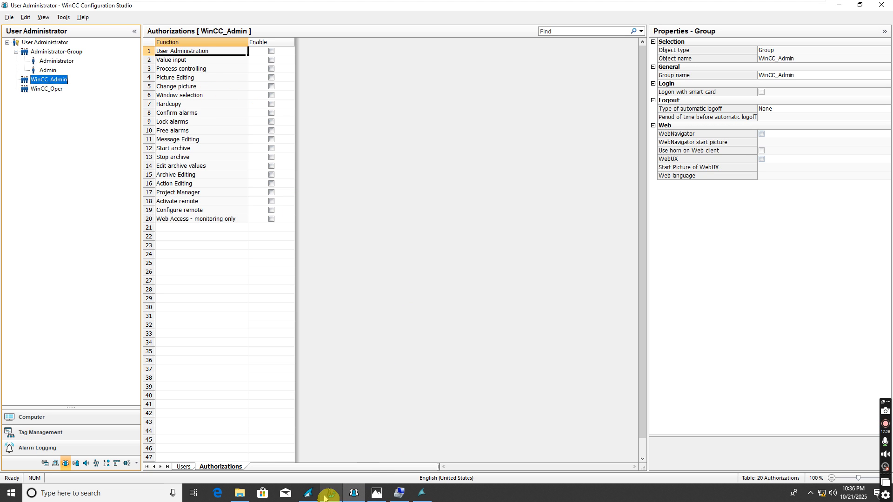
{"action": "left_click", "coordinate": [458, 413]}
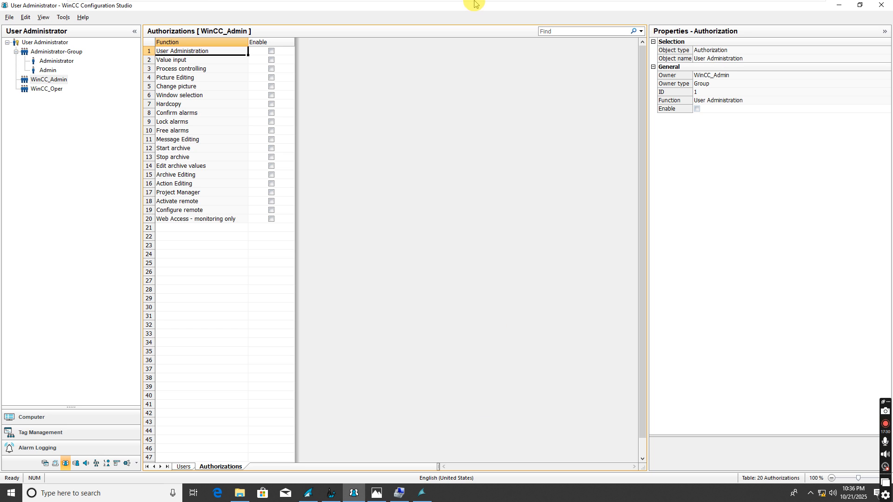
{"action": "mouse_move", "coordinate": [331, 8]}
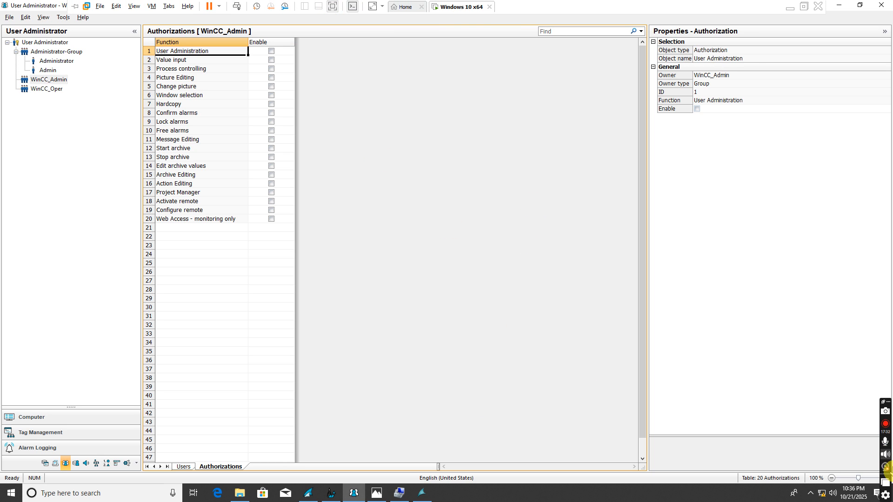